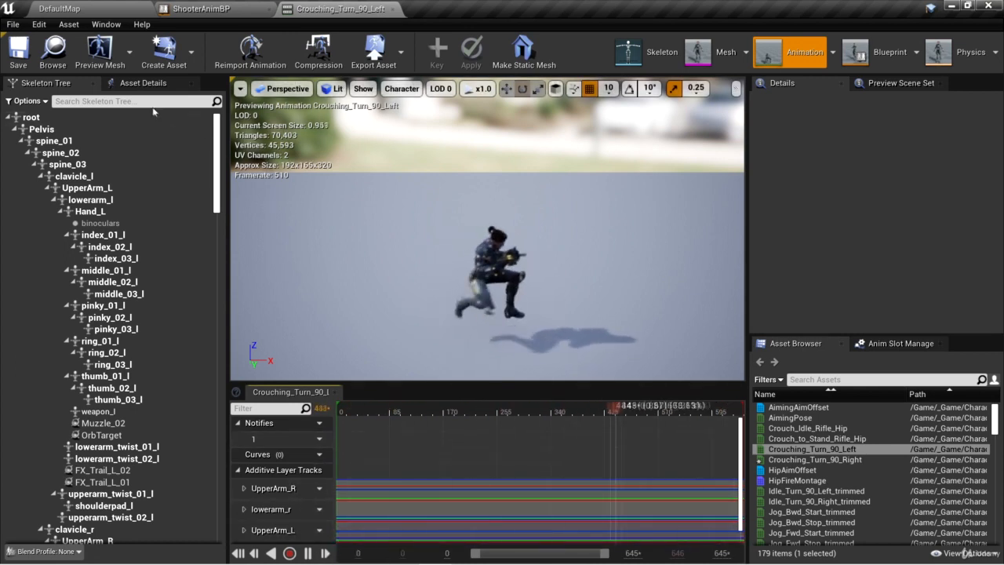
Step: Try the Force Root Lock root motion option on the Crouching_Turn_90_Left animation and switch it back off
click(144, 83)
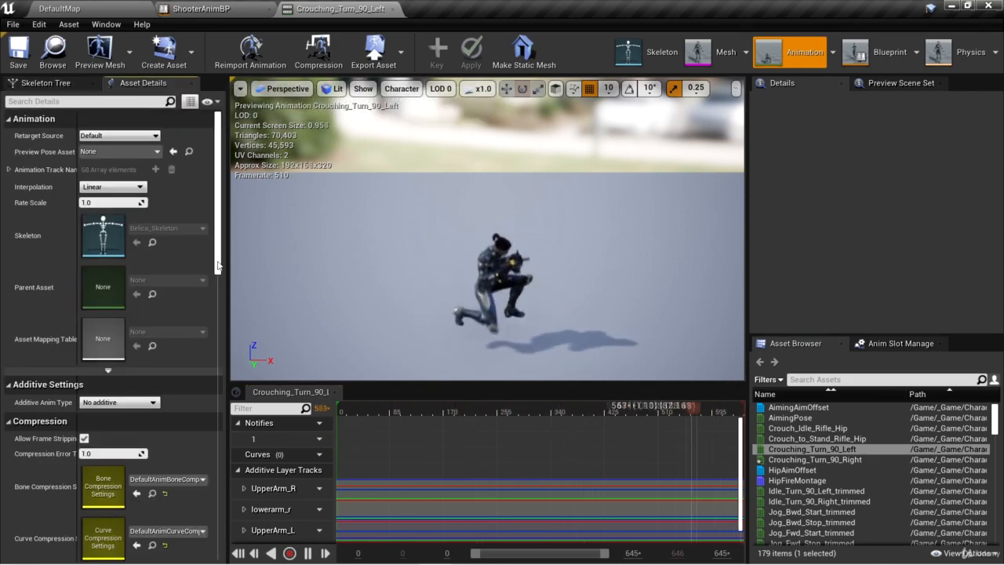
scroll(118, 314, down, 5)
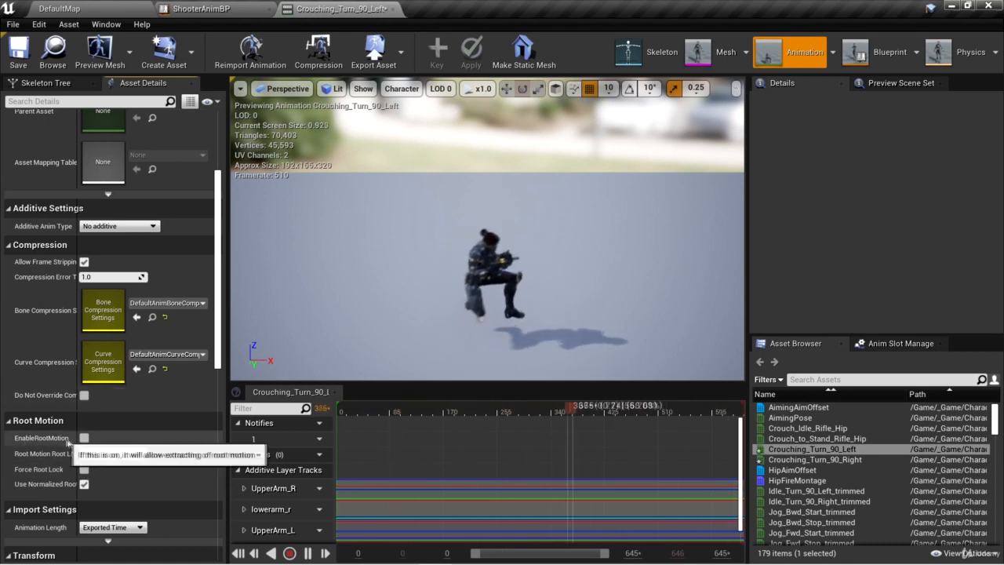
click(83, 469)
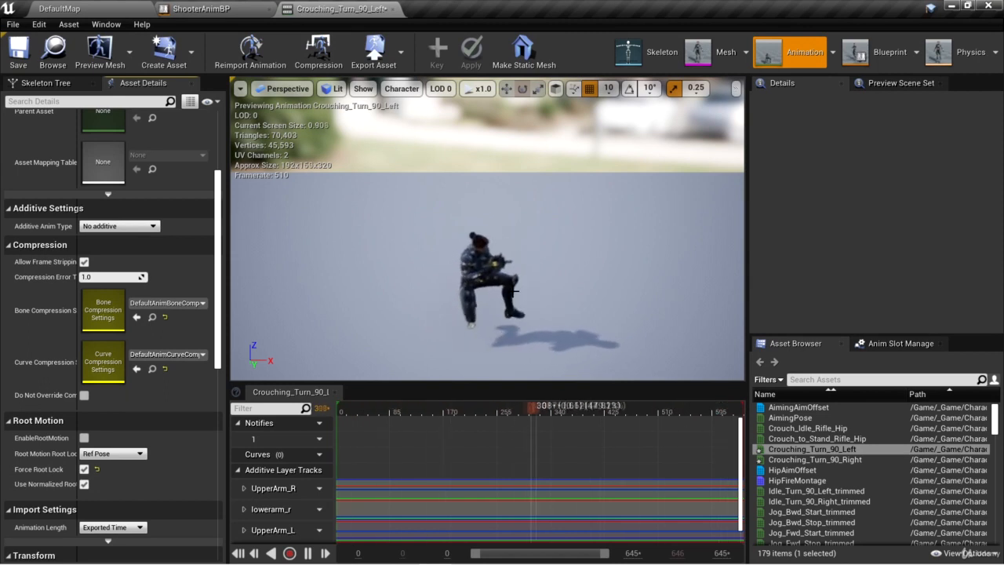
click(84, 469)
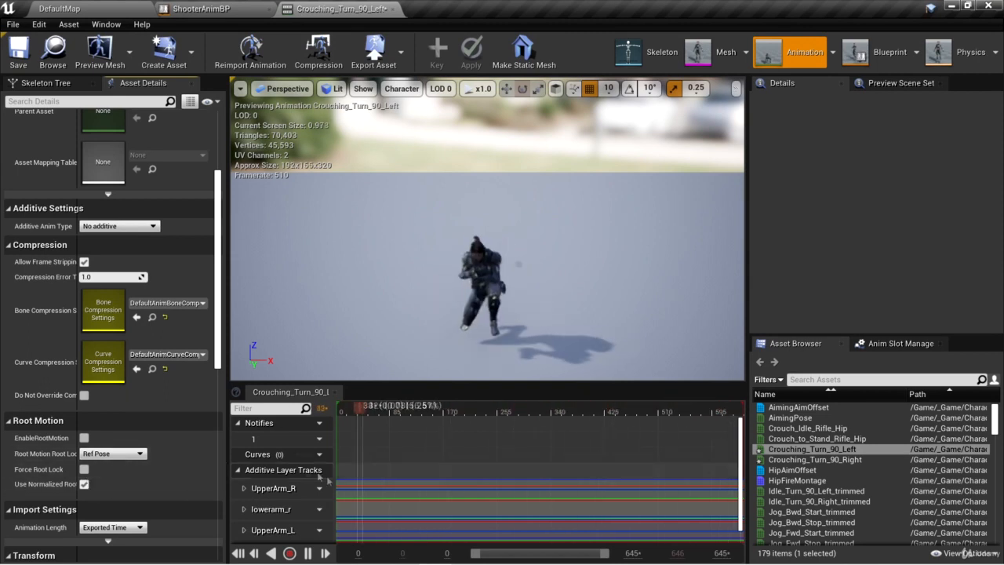
Step: On the last frame (646) of Crouching_Turn_90_Left, rotate the root bone 90° about Z and key its transform
click(308, 554)
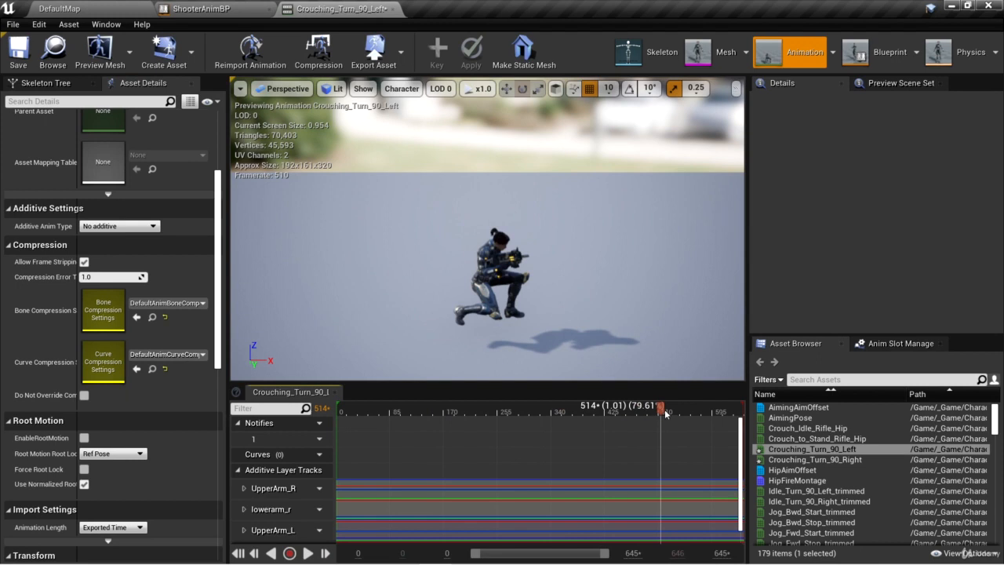
drag(666, 414, 727, 414)
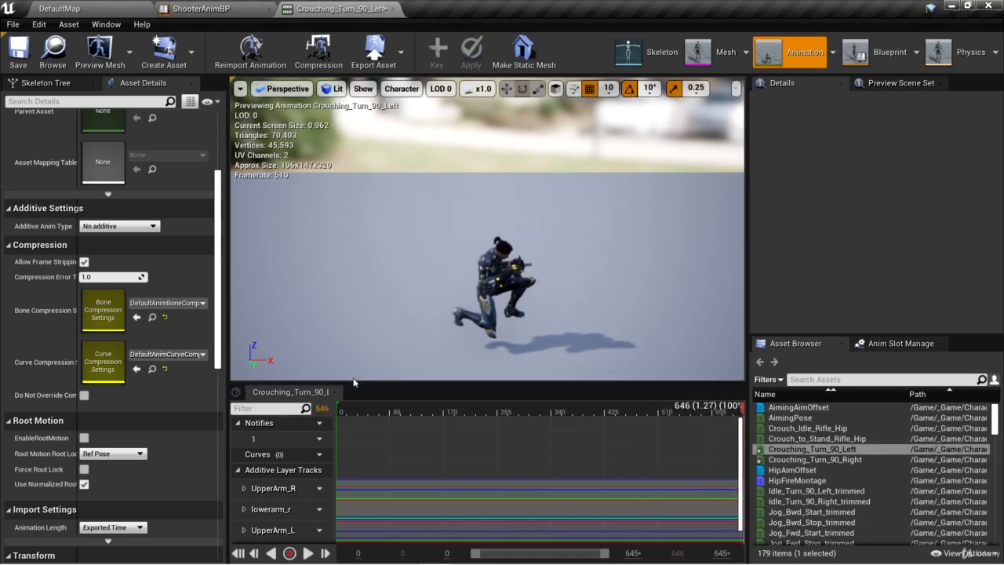
click(46, 82)
click(32, 116)
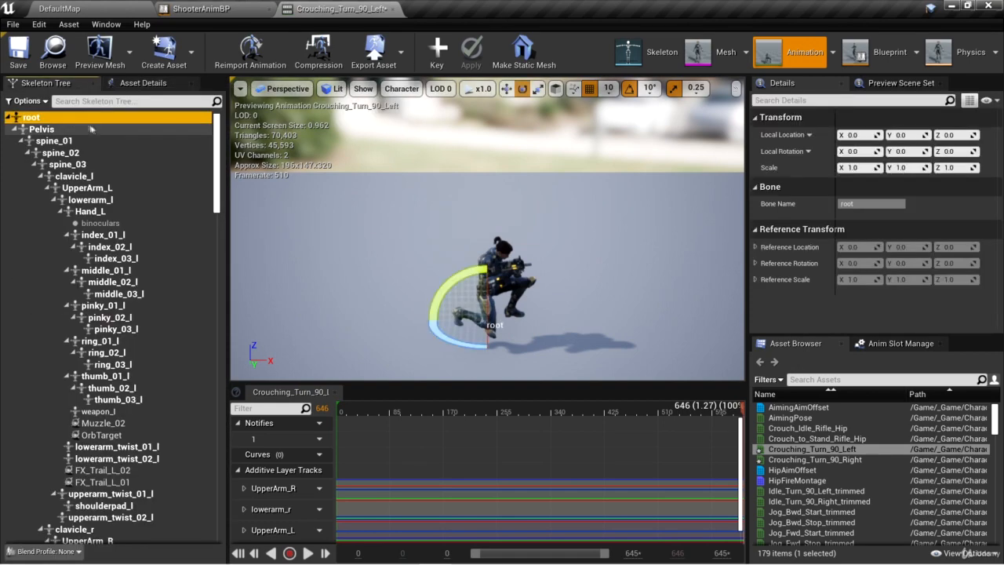
drag(424, 335, 535, 341)
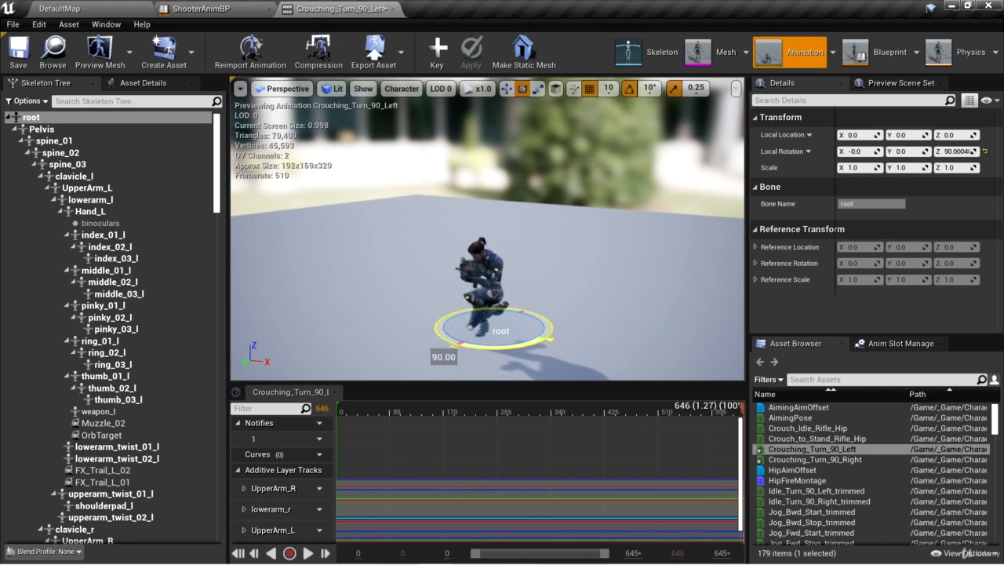
mouse_move(594, 345)
mouse_down()
mouse_move(718, 324)
mouse_move(604, 345)
mouse_up()
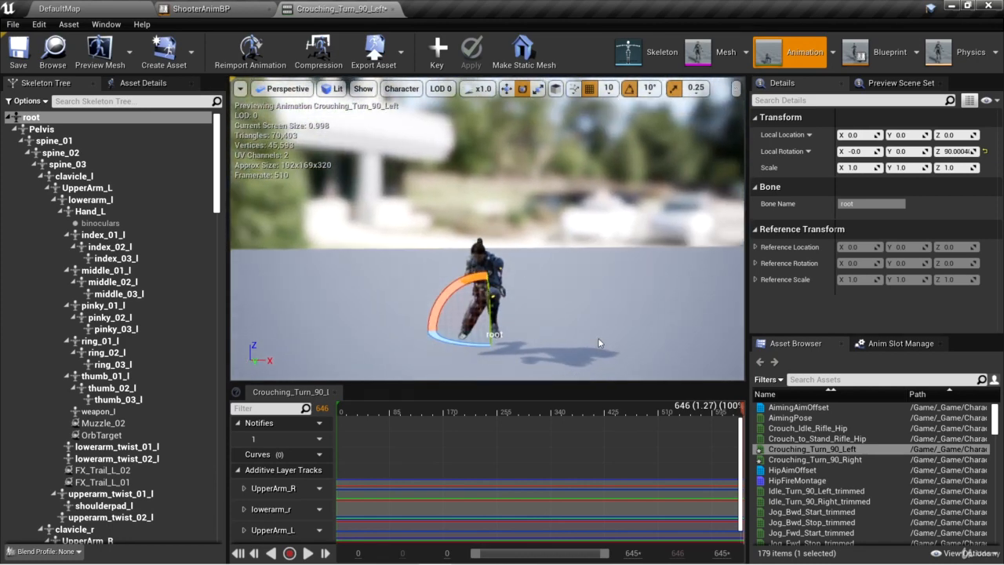
click(450, 69)
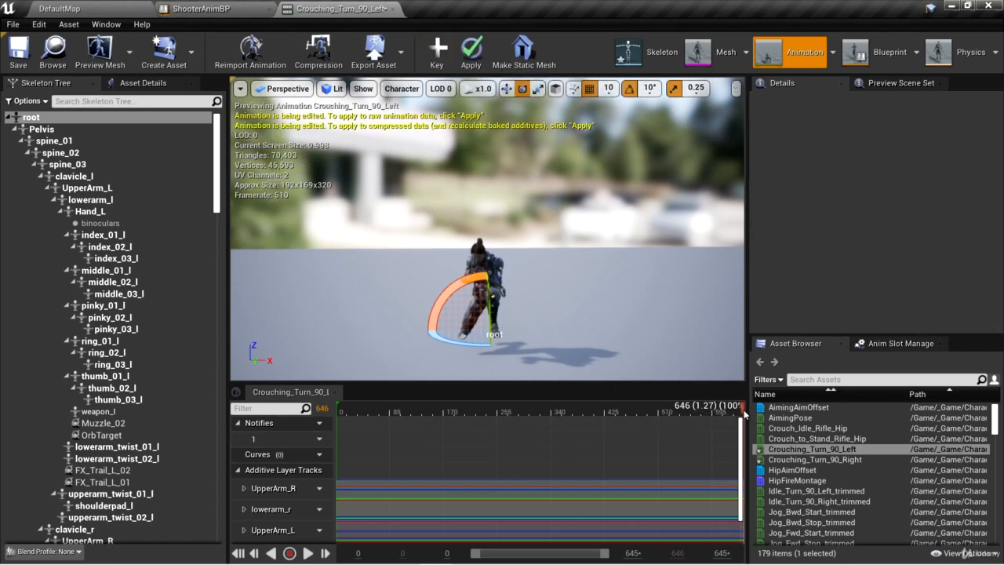
Step: On frame 0, rotate the root bone by -90° about Z, key its transform, and play the animation back
drag(691, 420, 343, 421)
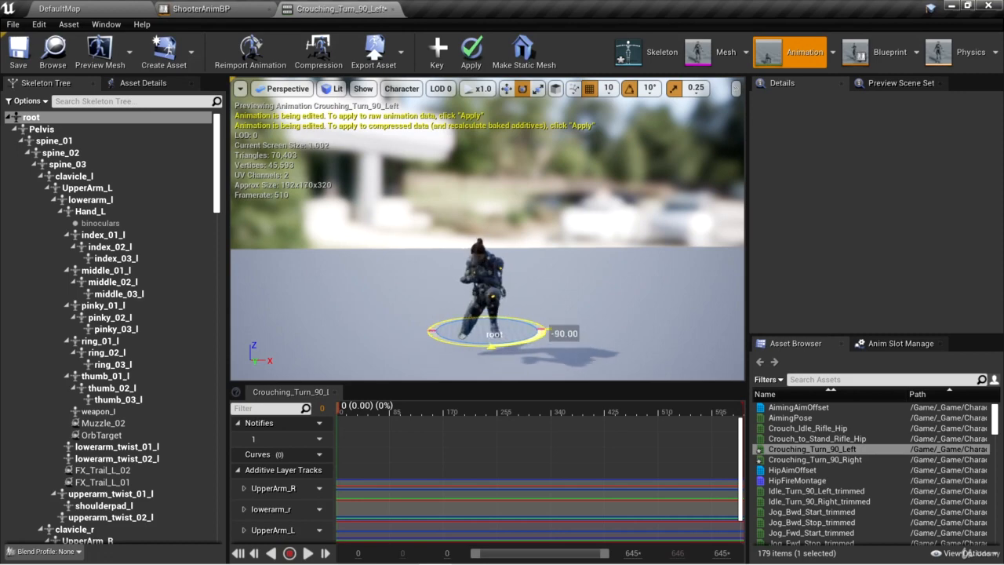
click(437, 50)
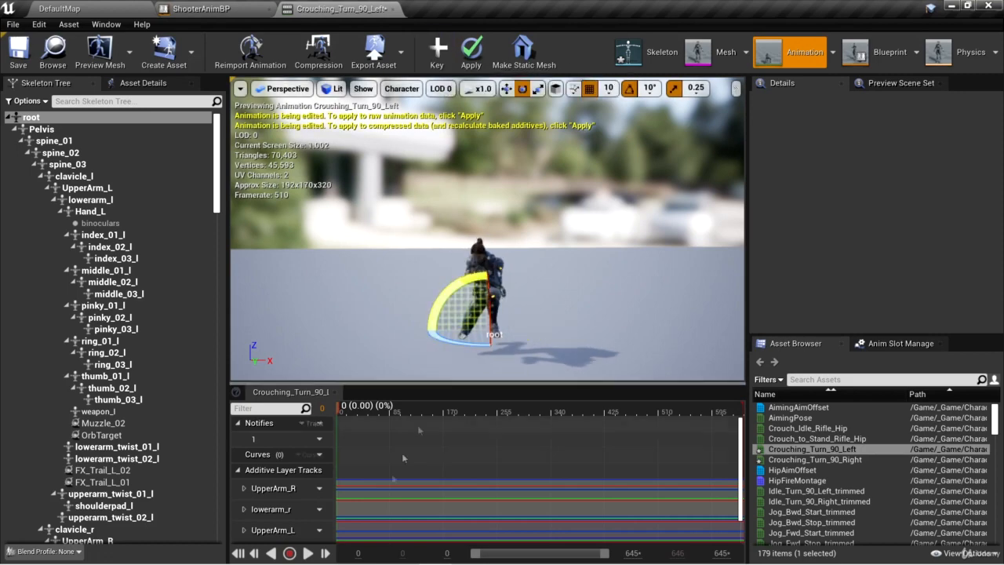
click(307, 553)
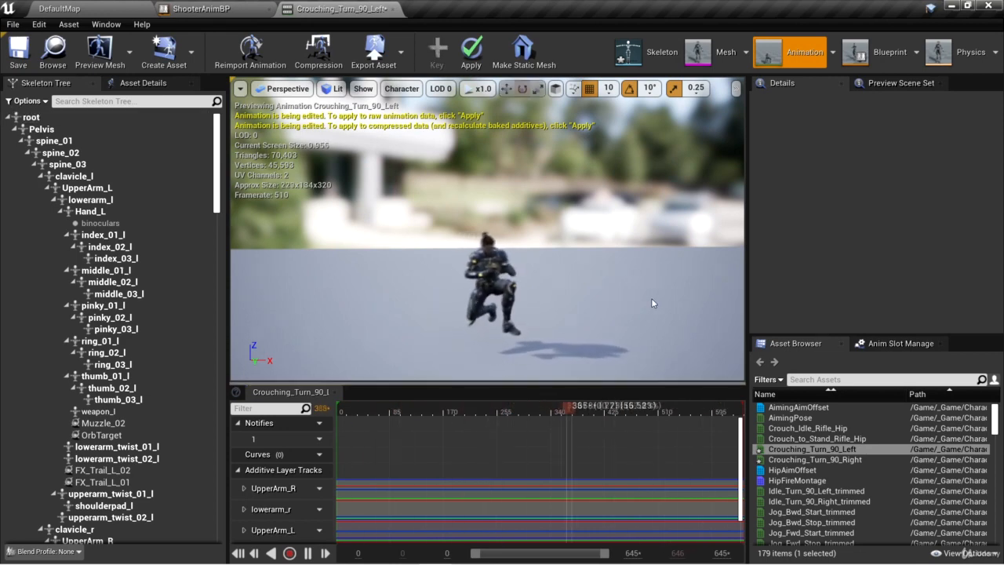
Step: Save the Crouching_Turn_90_Left animation and close its editor, returning to the DefaultMap level
click(18, 49)
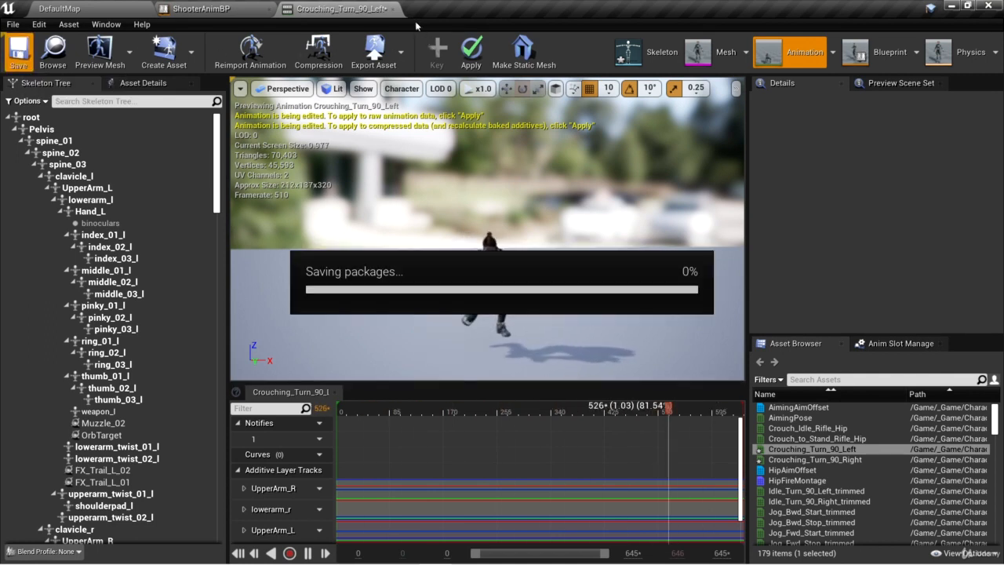
click(395, 9)
click(88, 12)
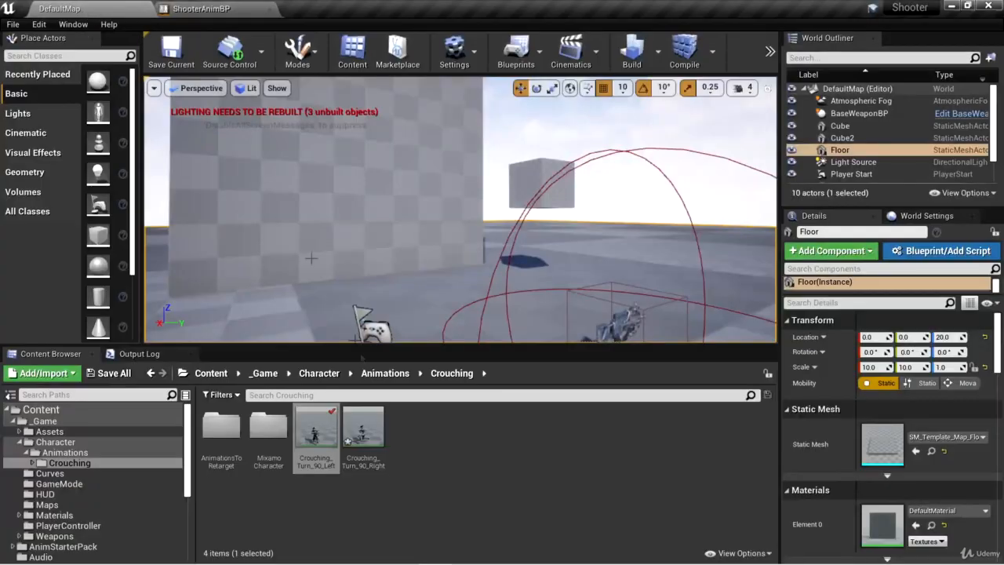
Step: Open Crouching_Turn_90_Right and, on its last frame (38), rotate the root bone about Z until the character faces forward and key it
double_click(377, 465)
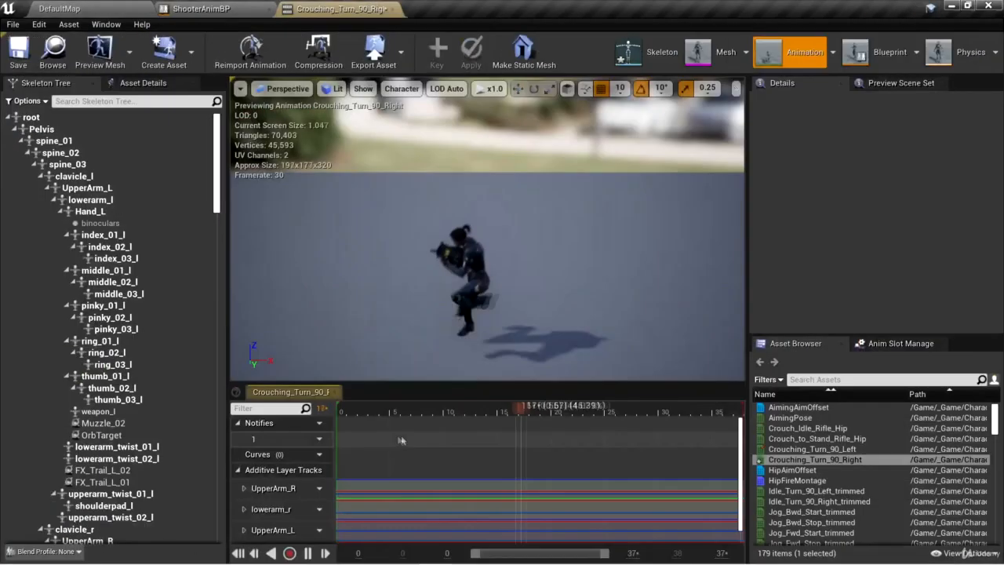
click(351, 412)
drag(366, 414, 648, 410)
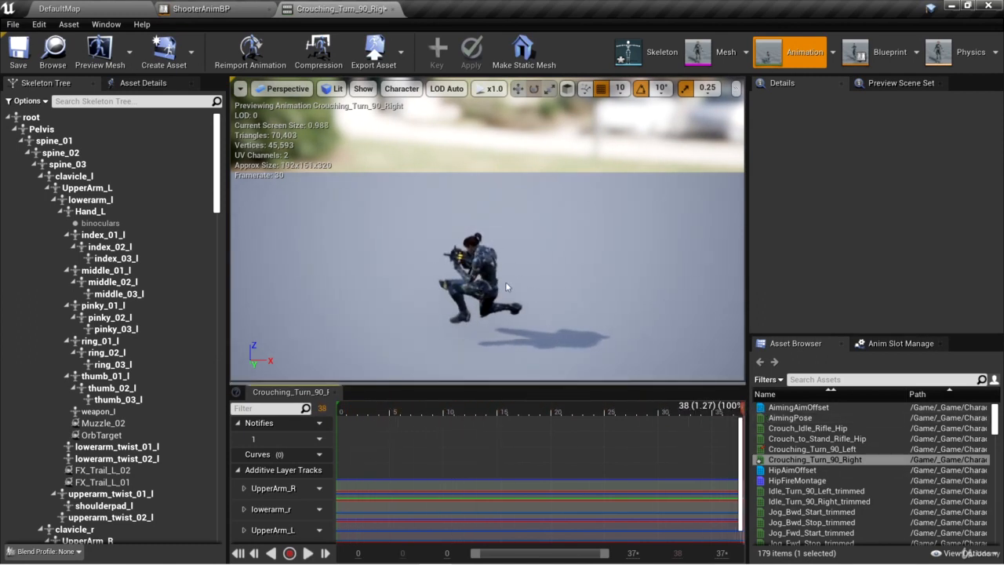
click(29, 117)
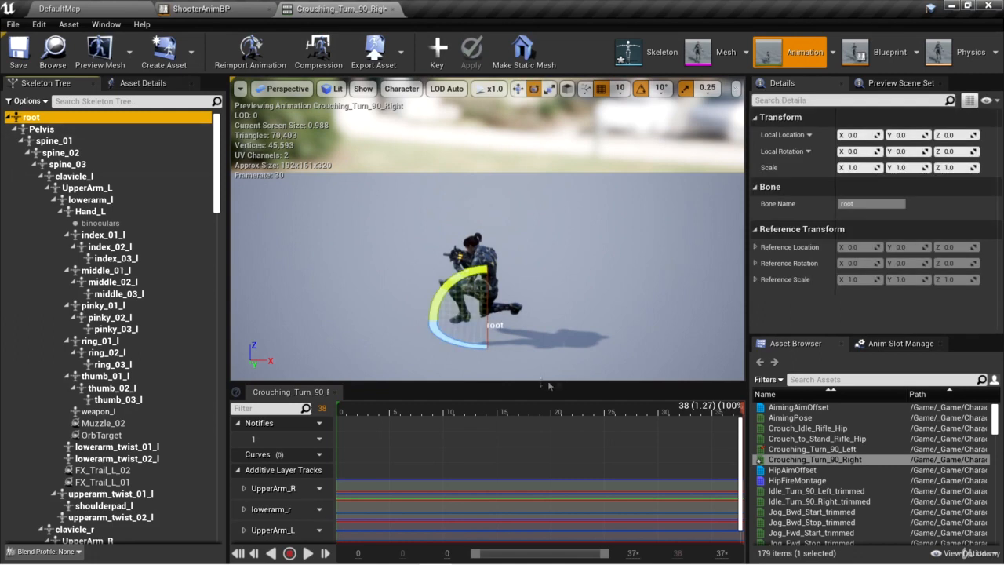
drag(462, 339, 518, 344)
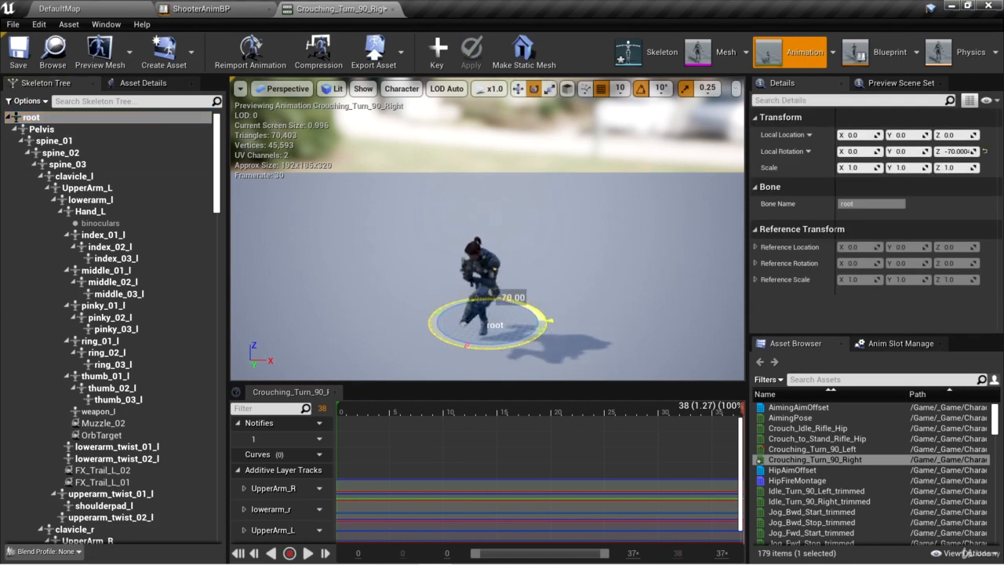
click(437, 49)
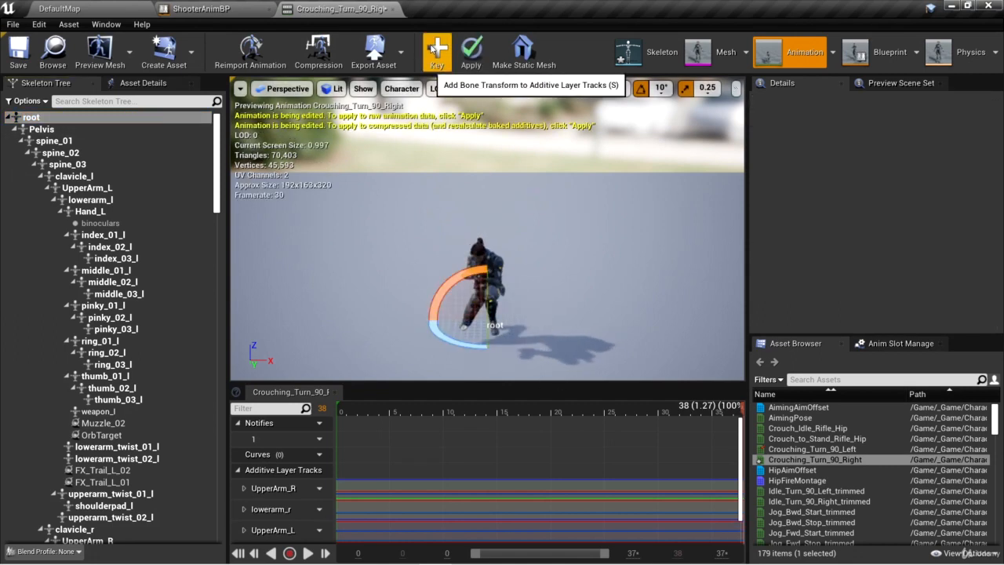
Step: On frame 0 of the right turn, rotate the root bone about Z to face the character forward, key it, and play the animation back
drag(745, 411, 369, 420)
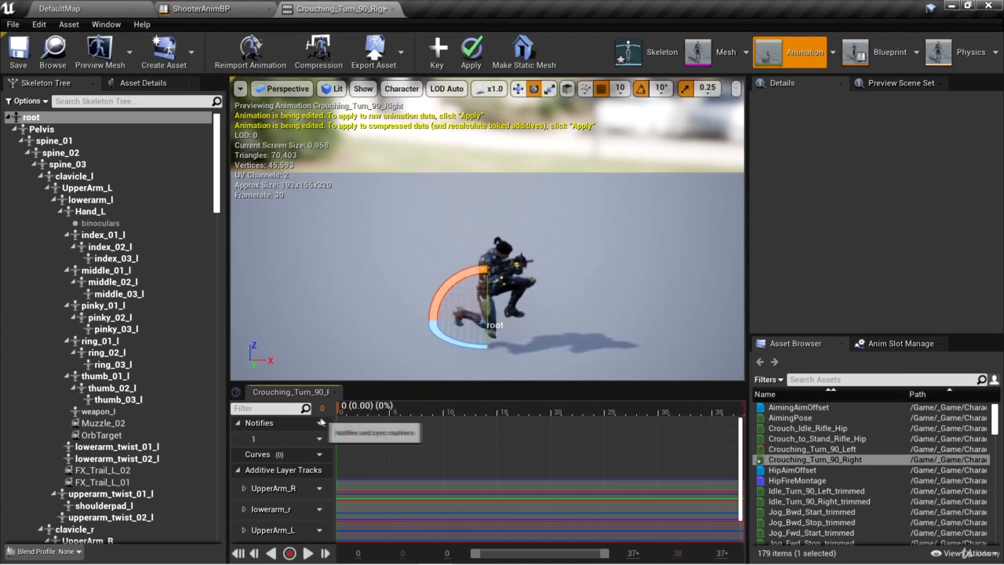
drag(487, 345, 542, 316)
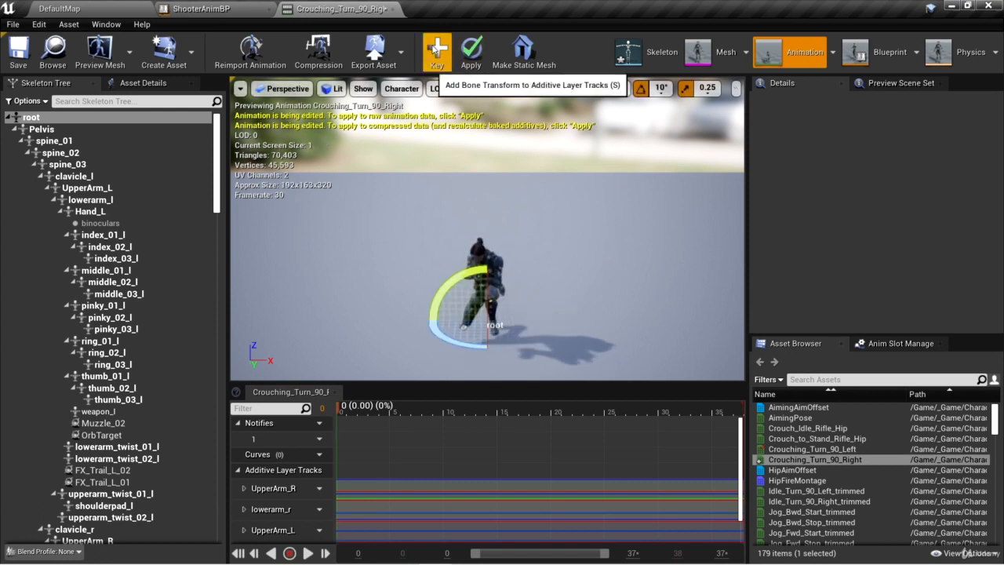
click(436, 53)
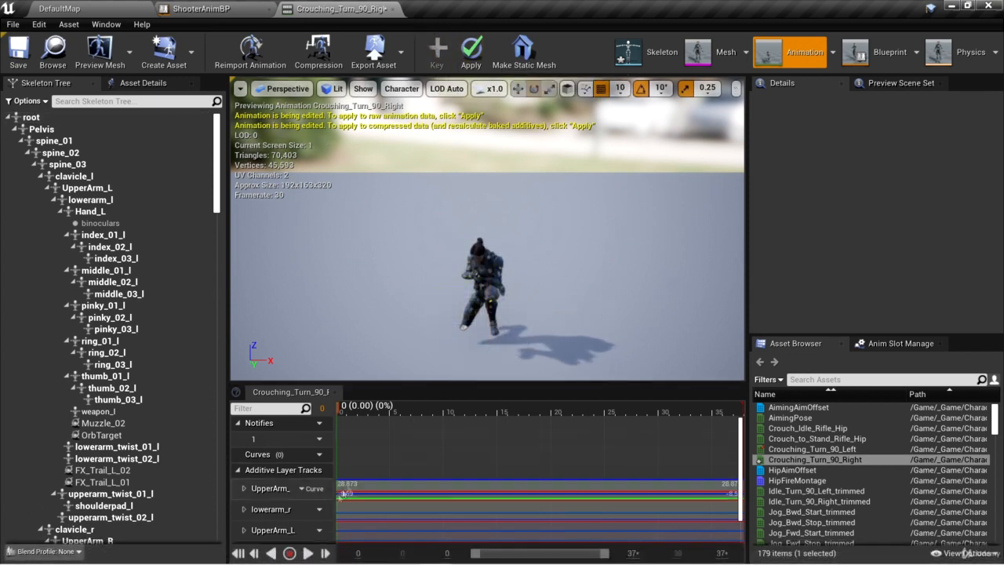
click(307, 554)
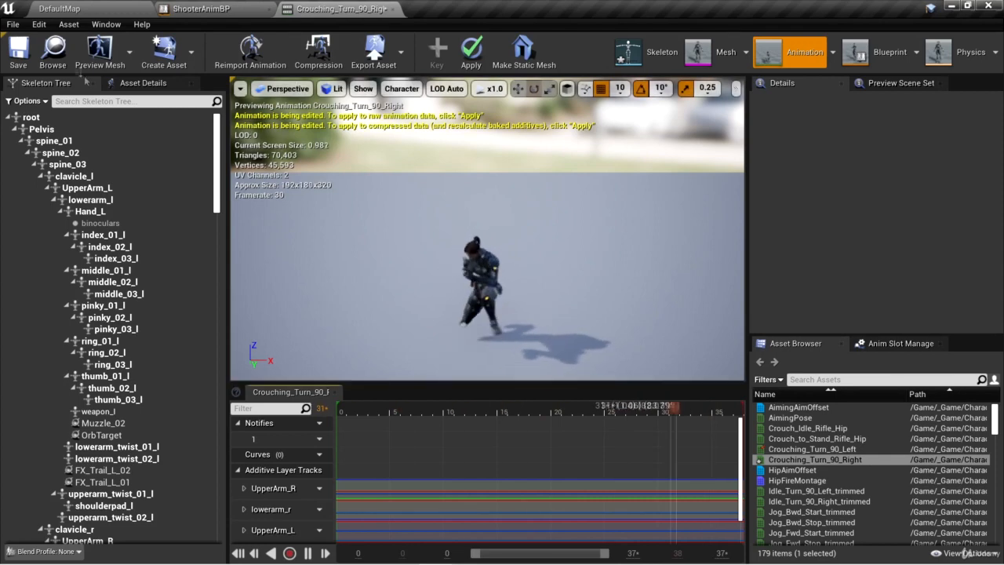
Step: Save the Crouching_Turn_90_Right animation and close its editor
click(251, 52)
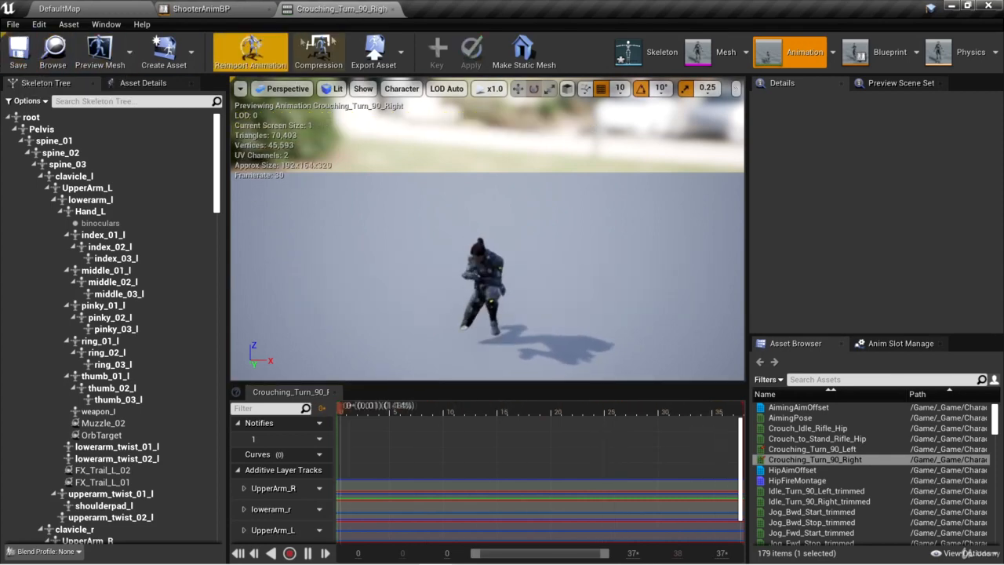
click(394, 10)
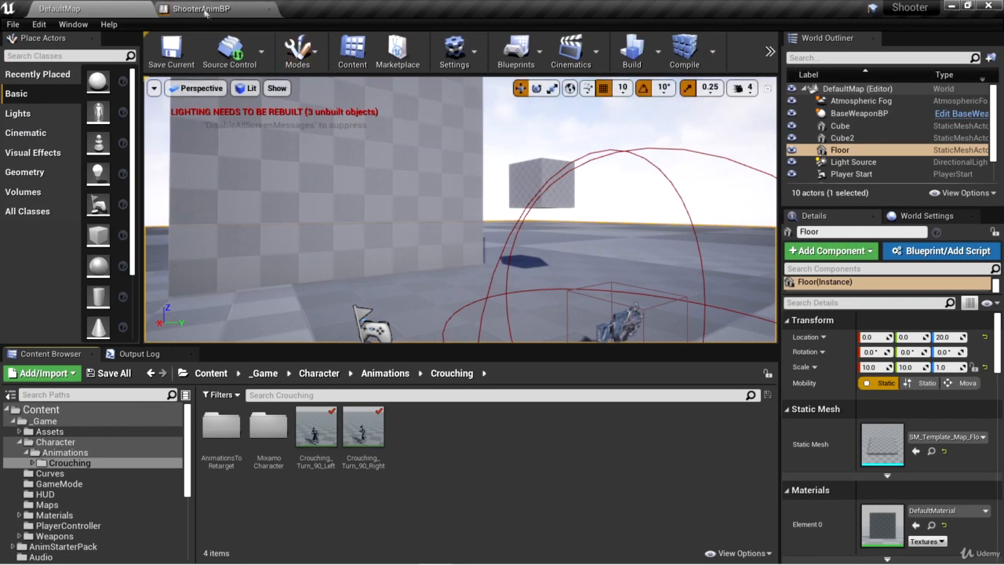
Step: In ShooterAnimBP, open Ground Locomotion's Idle state and inspect the settings of the Layered blend per bone node
click(250, 7)
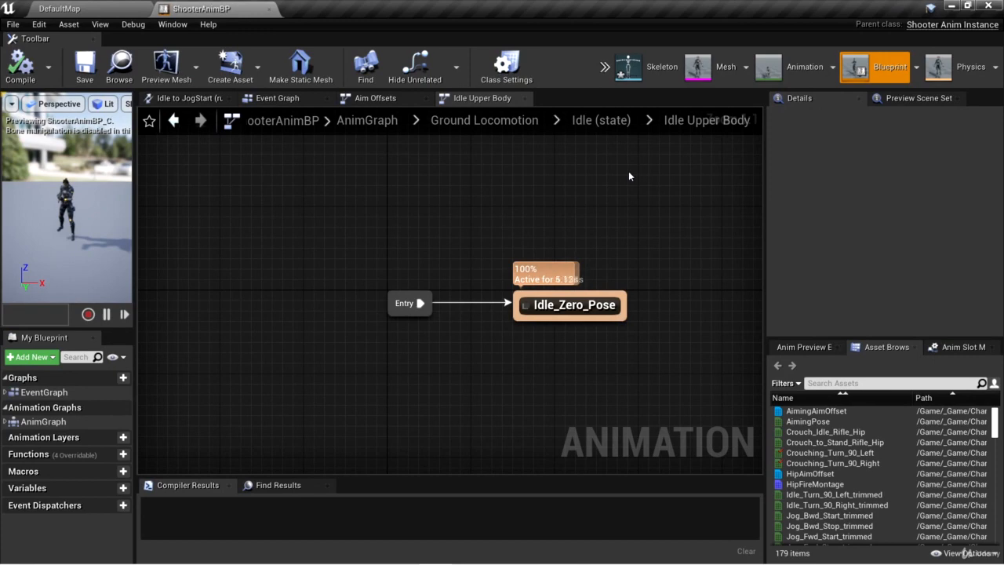
click(590, 121)
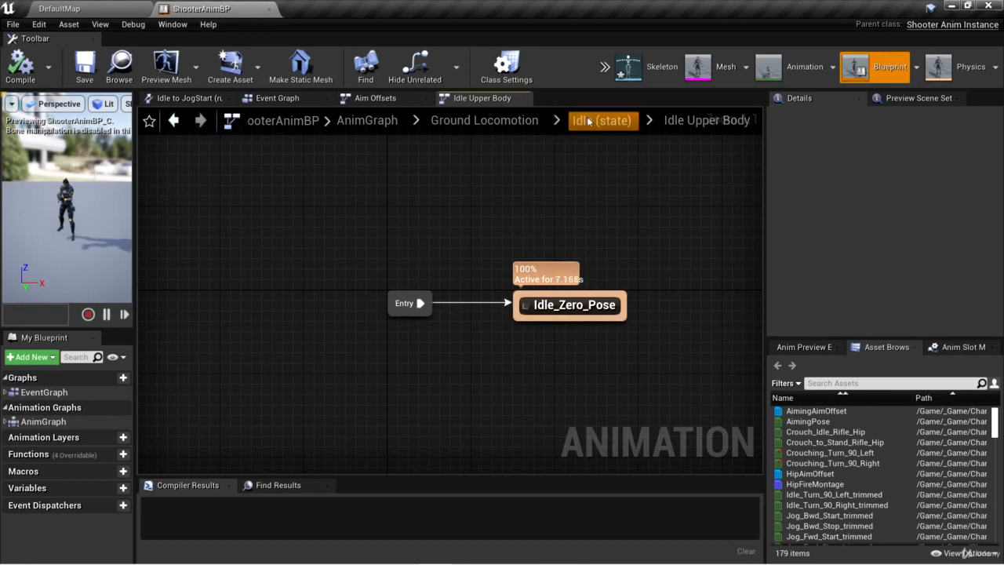
click(484, 120)
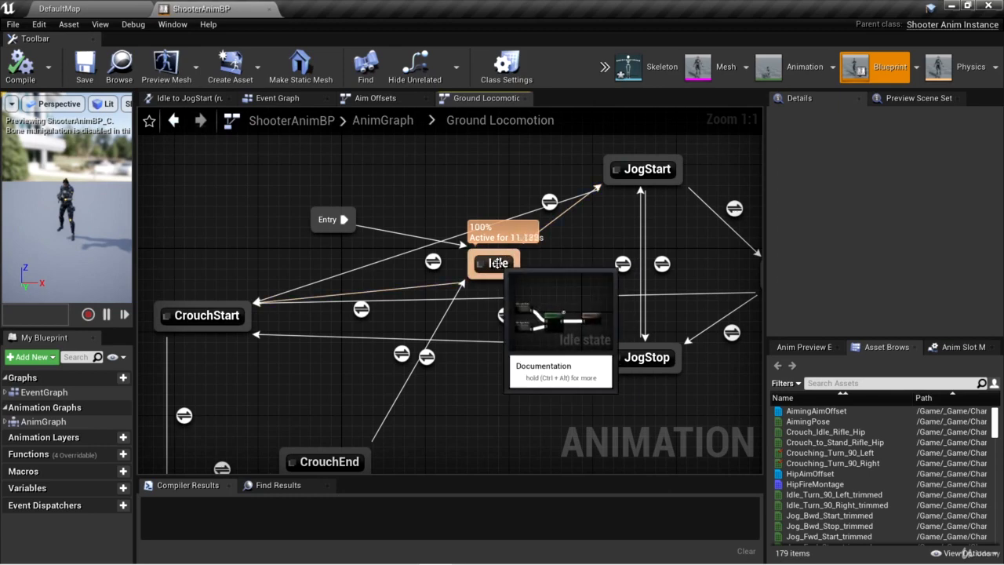
double_click(498, 263)
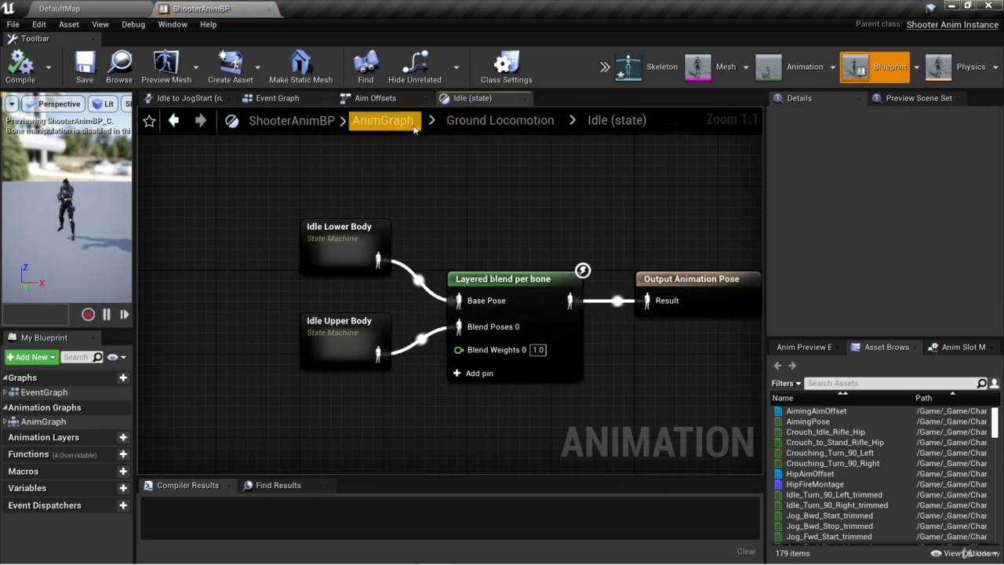
right_drag(579, 189, 523, 183)
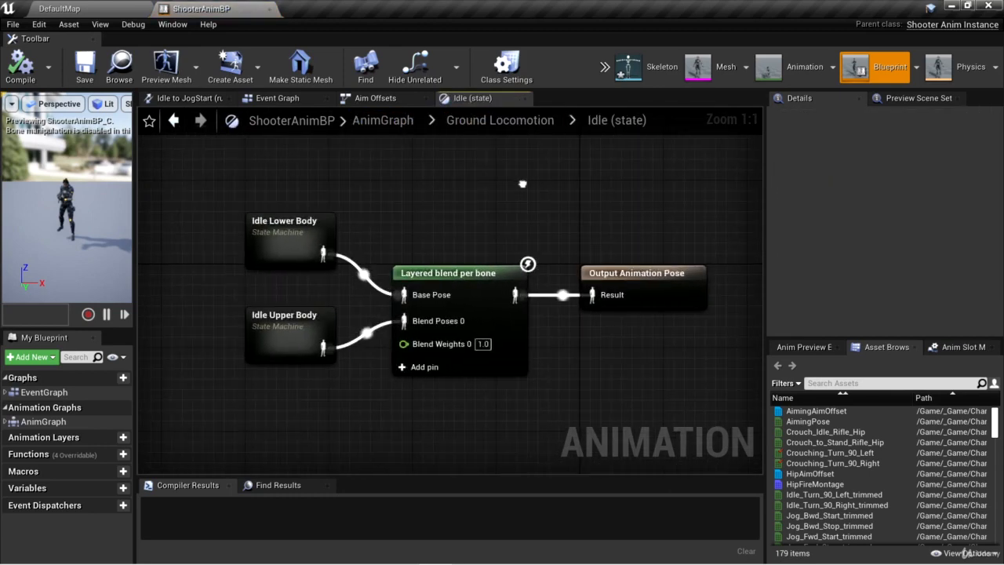
click(488, 271)
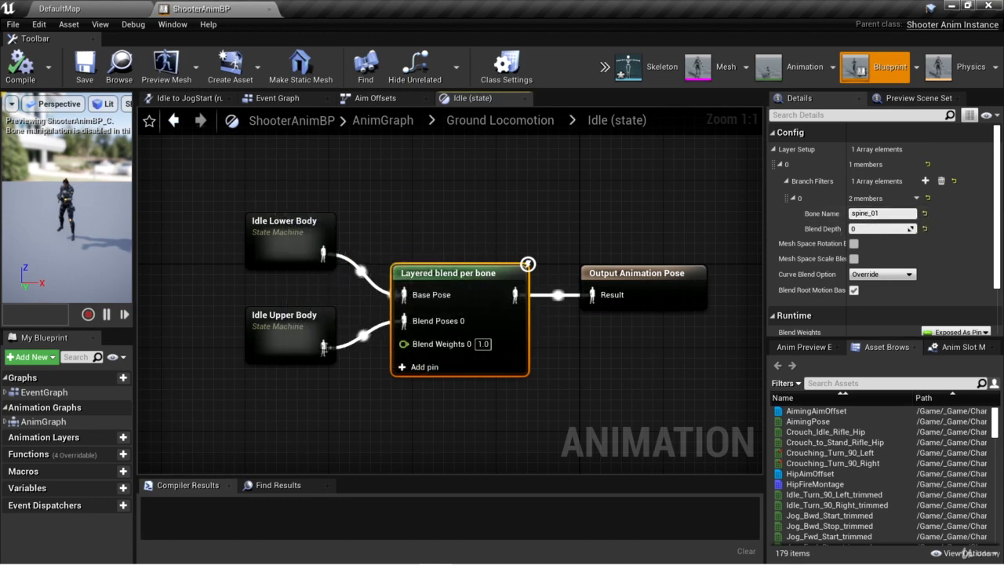
Step: Examine the Idle Upper Body and Idle Lower Body state machines inside the Idle state
double_click(290, 321)
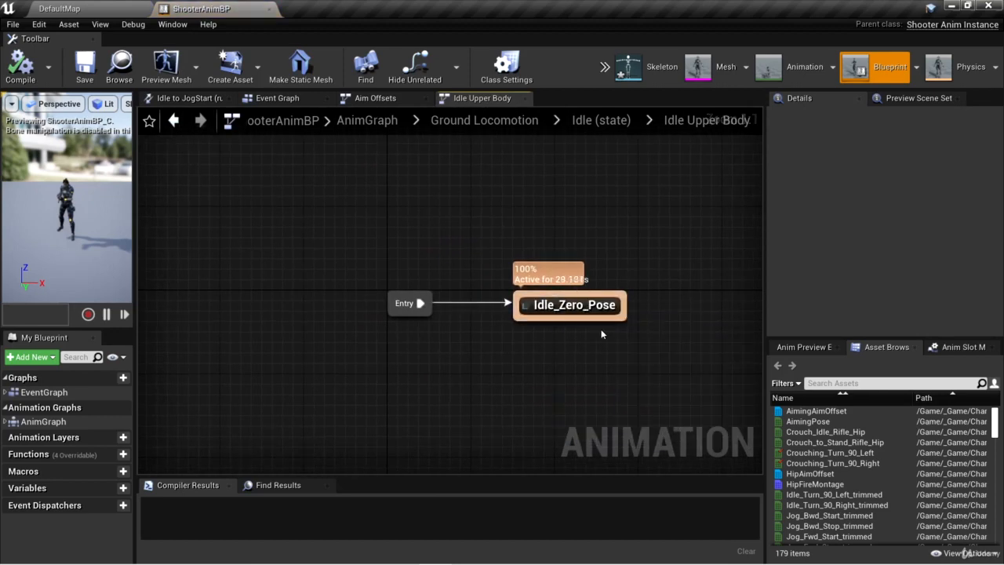
click(627, 122)
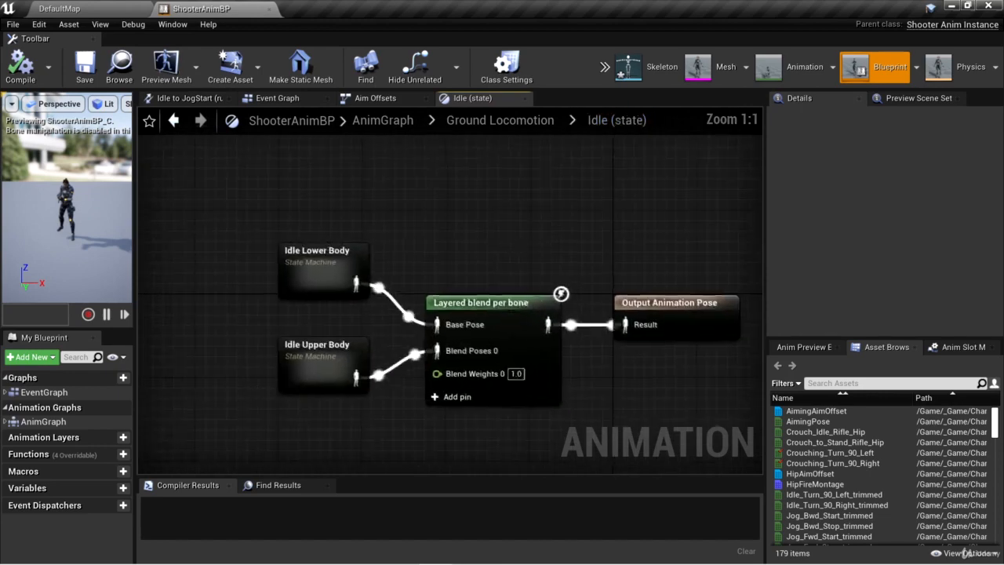
double_click(316, 284)
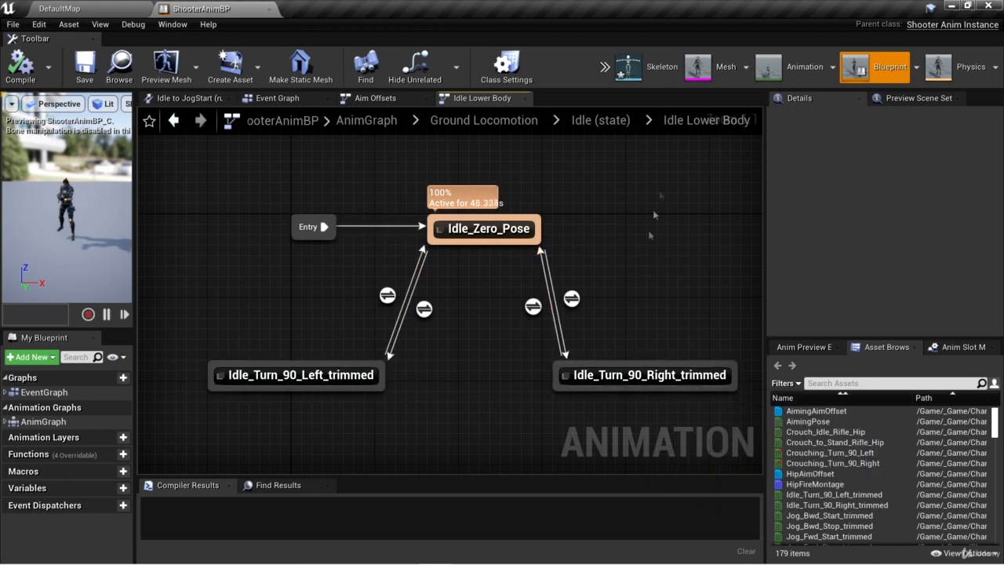
Step: Go back to Ground Locomotion, move the CrouchIdle state farther from CrouchEnd, and open it
click(601, 120)
click(551, 124)
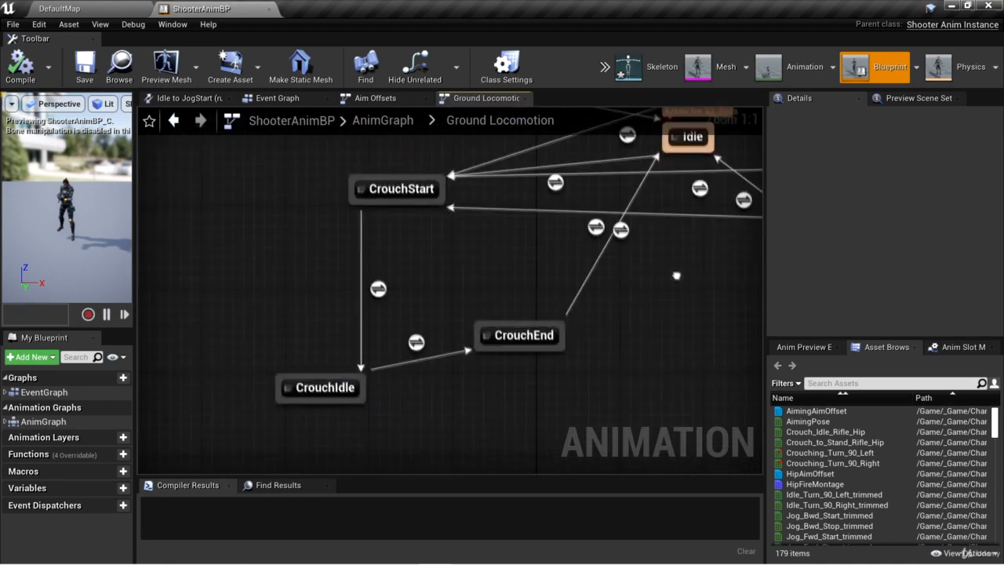
drag(343, 384, 291, 384)
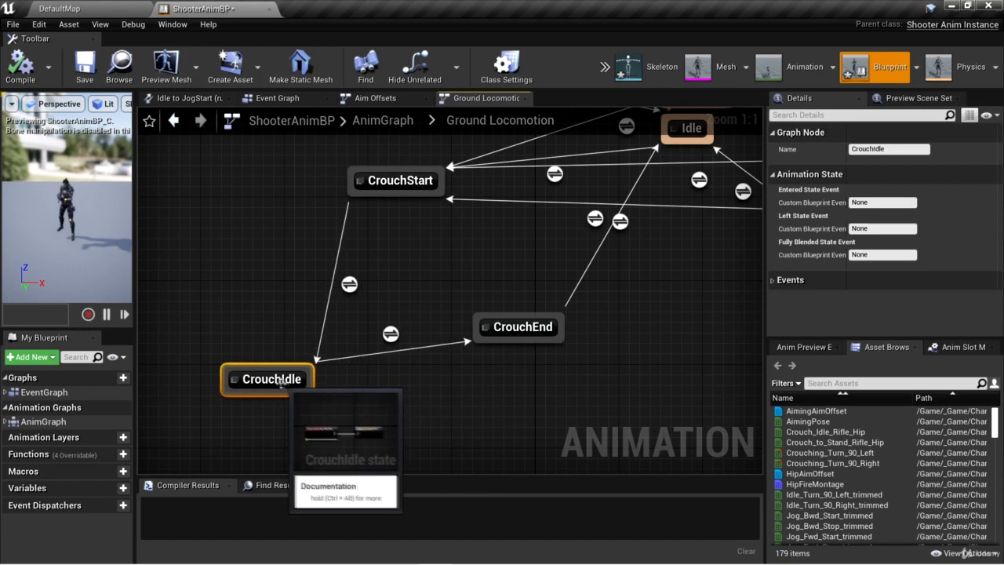
double_click(290, 385)
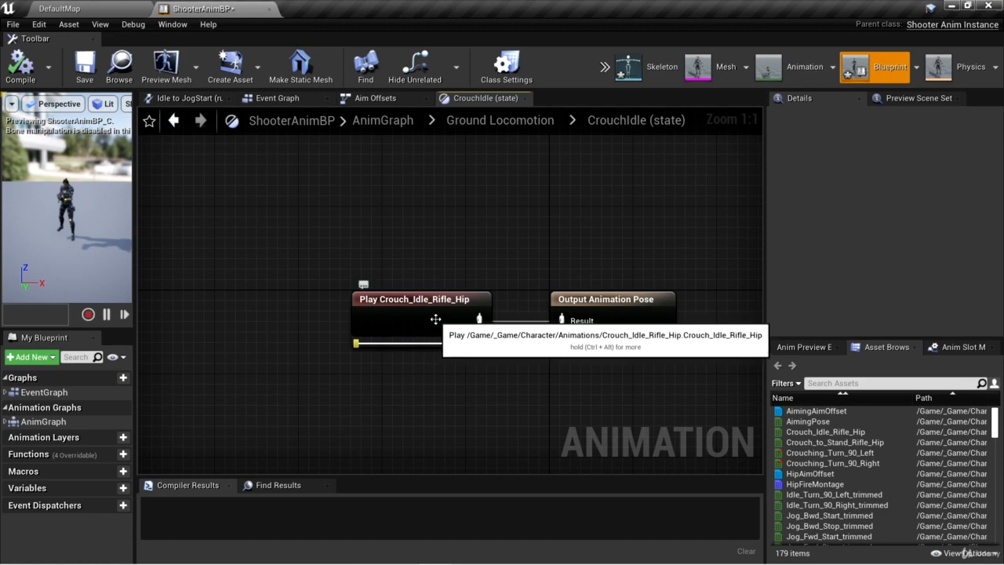
Step: Disconnect the Play Crouch_Idle_Rifle_Hip node from Output Animation Pose and move it up out of the way
drag(436, 319, 372, 257)
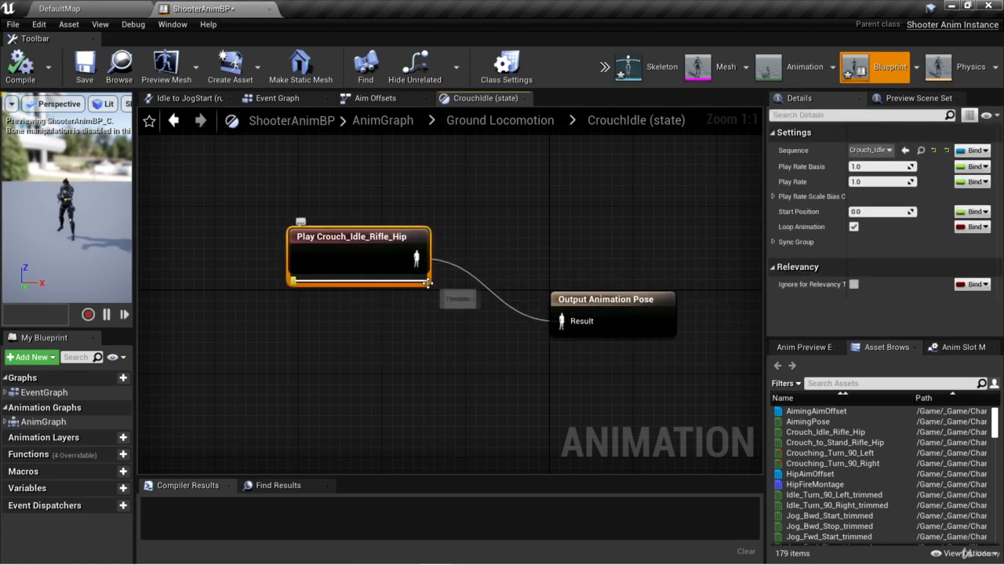
alt+click(415, 258)
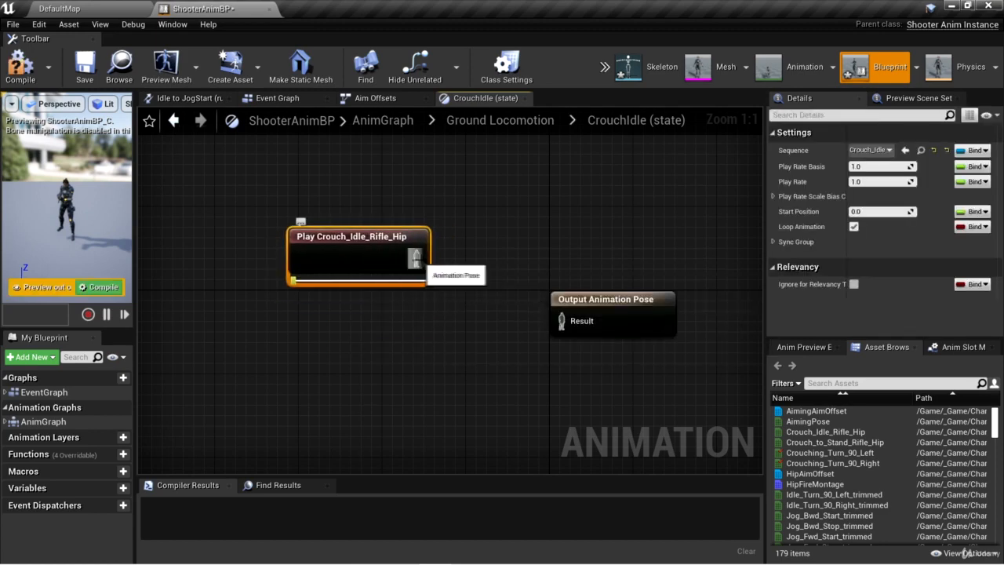
right_drag(478, 235, 479, 293)
drag(395, 316, 405, 200)
right_drag(507, 288, 561, 255)
Step: Add a Layered blend per bone node to the CrouchIdle graph and place it below the Play Crouch_Idle_Rifle_Hip node
right_click(408, 311)
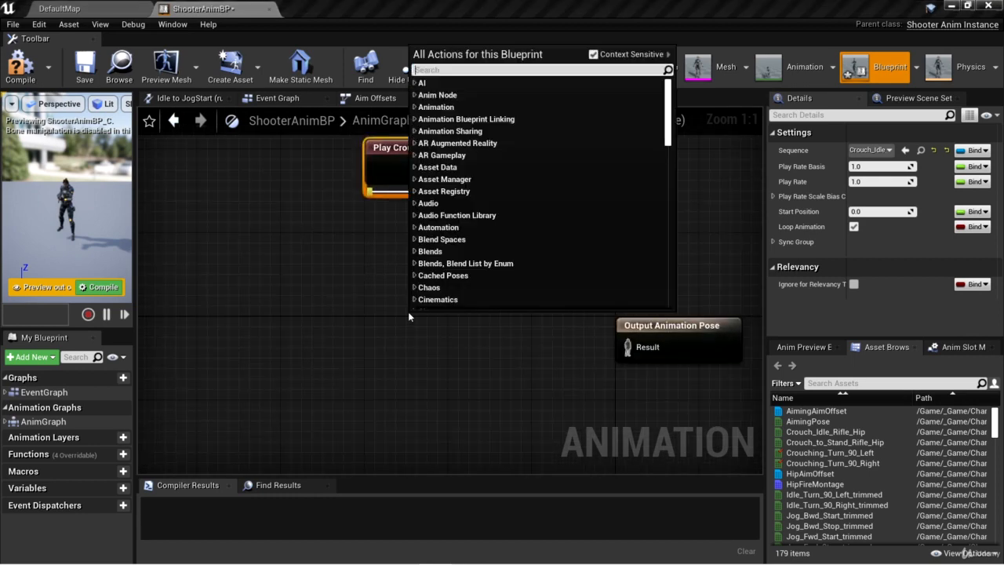
text(layered)
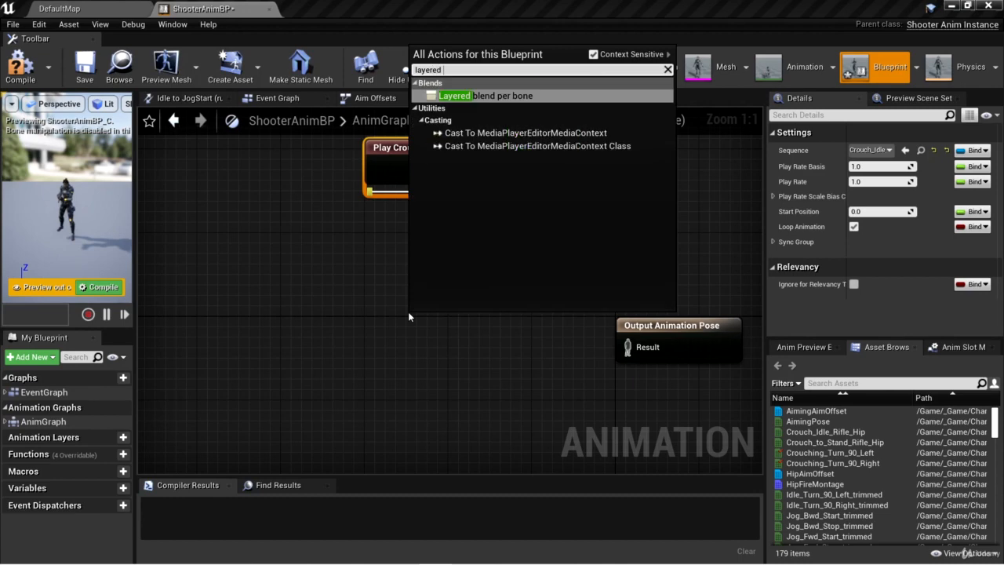
click(514, 95)
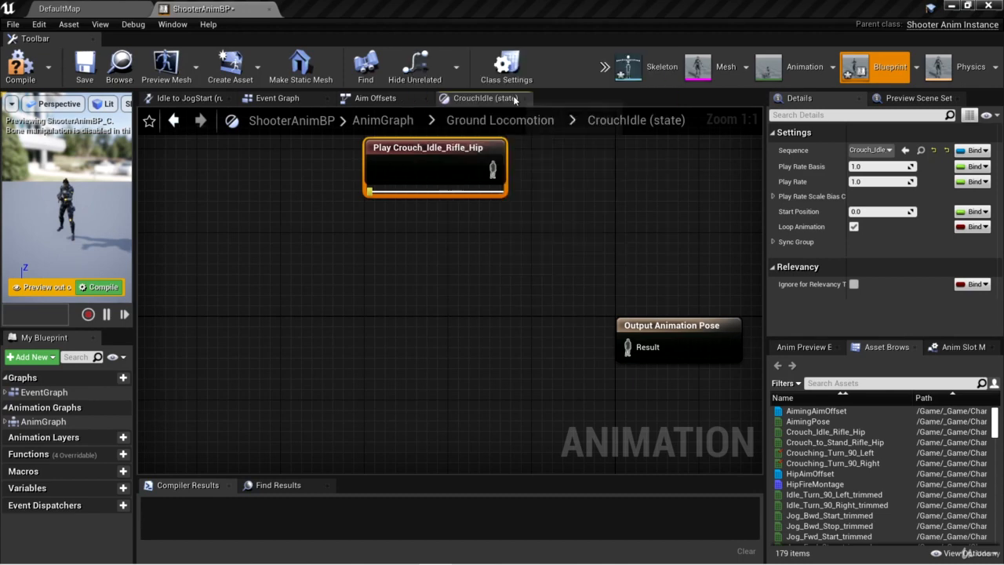
drag(489, 325, 452, 289)
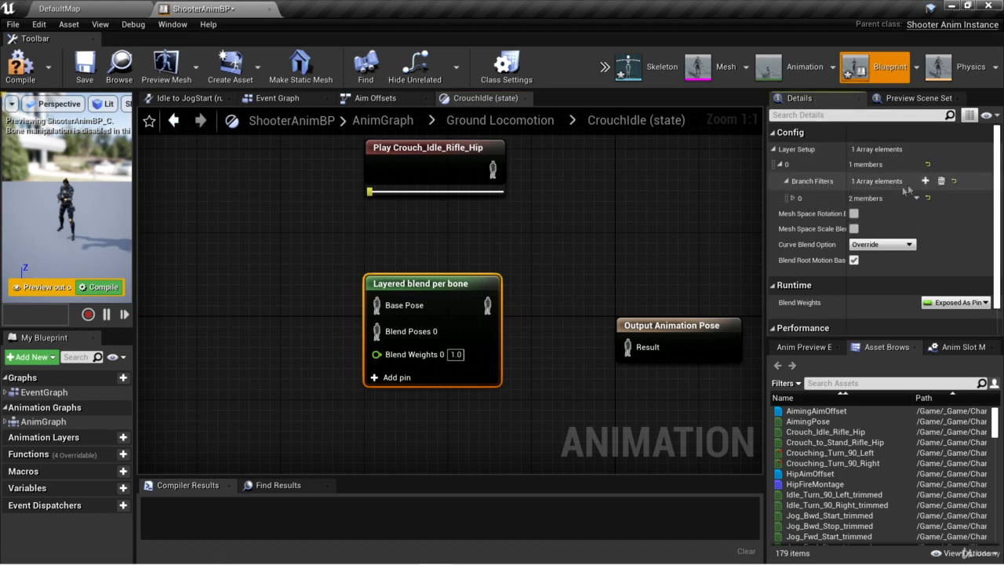
Step: Give the Layered blend per bone node a branch filter for bone spine_01 and connect its output to Output Animation Pose
click(925, 181)
click(795, 197)
click(878, 212)
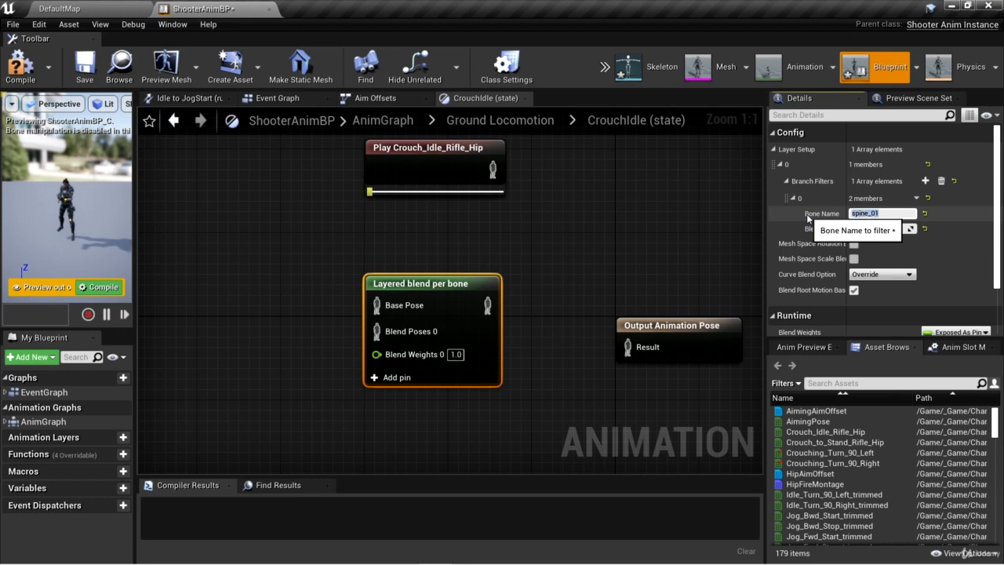
drag(487, 284, 630, 346)
right_drag(547, 265, 610, 266)
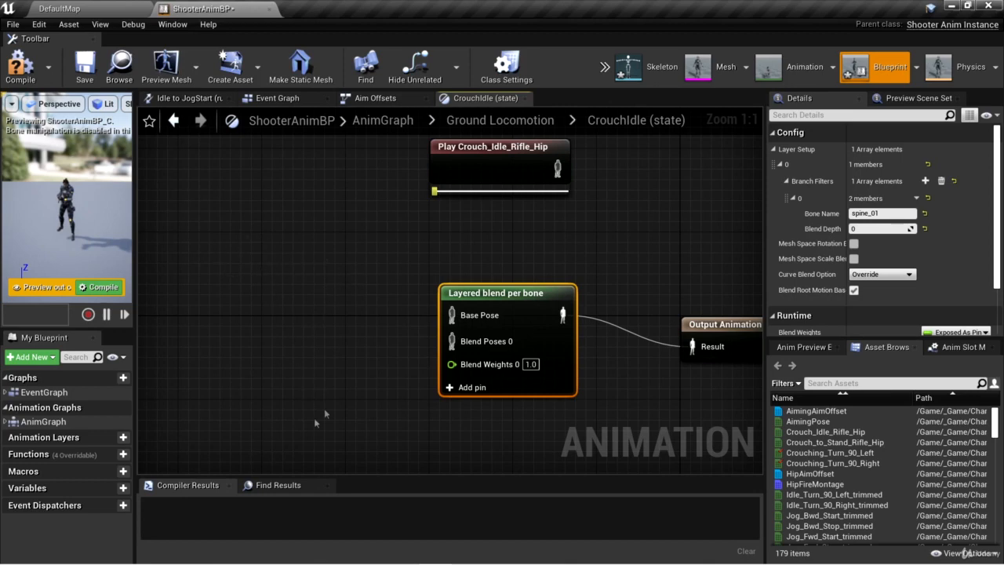
Step: Add a state machine named Crouch Idle Lower Body and connect it to the Base Pose of the Layered blend per bone node
right_click(216, 246)
text(state)
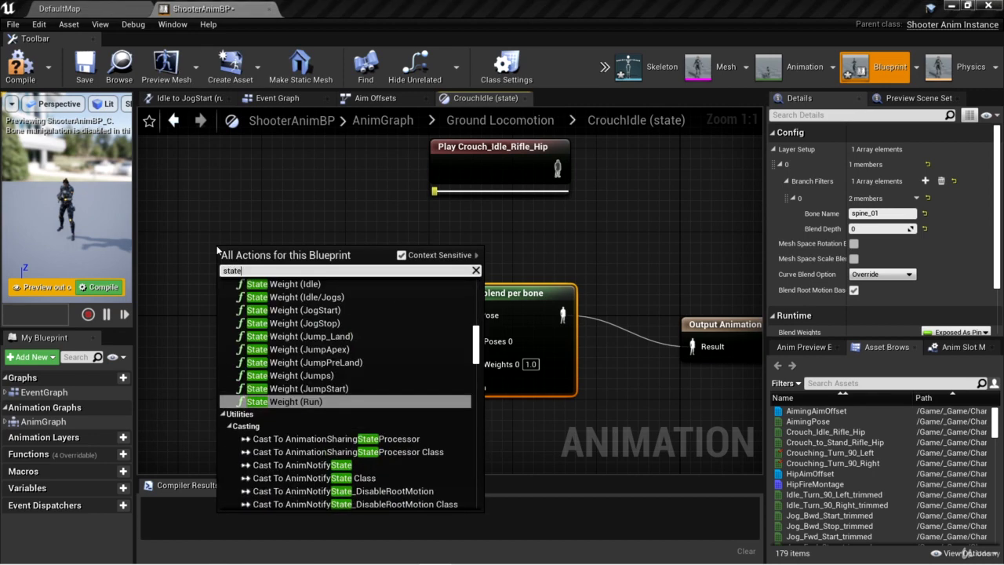
text( machine)
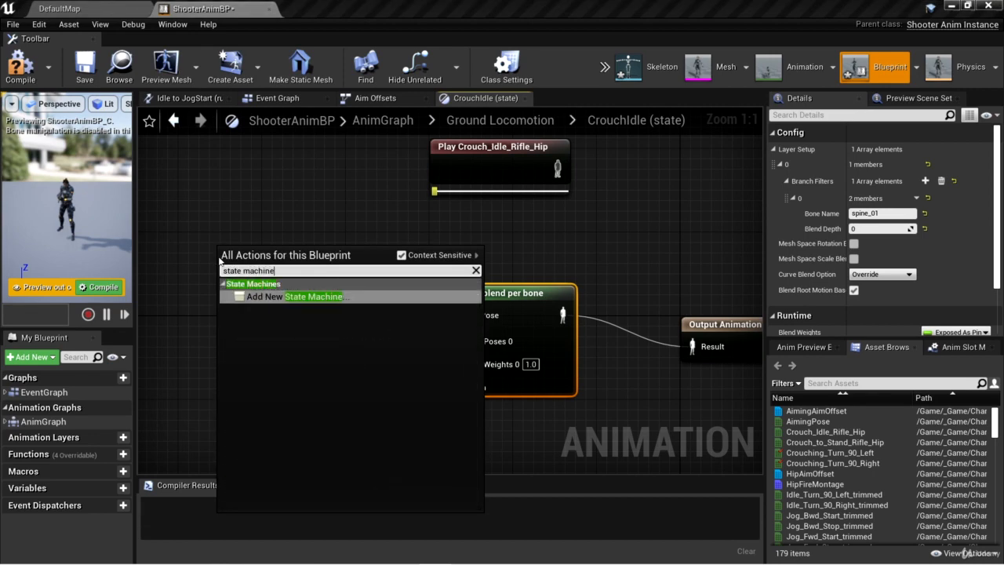
click(312, 299)
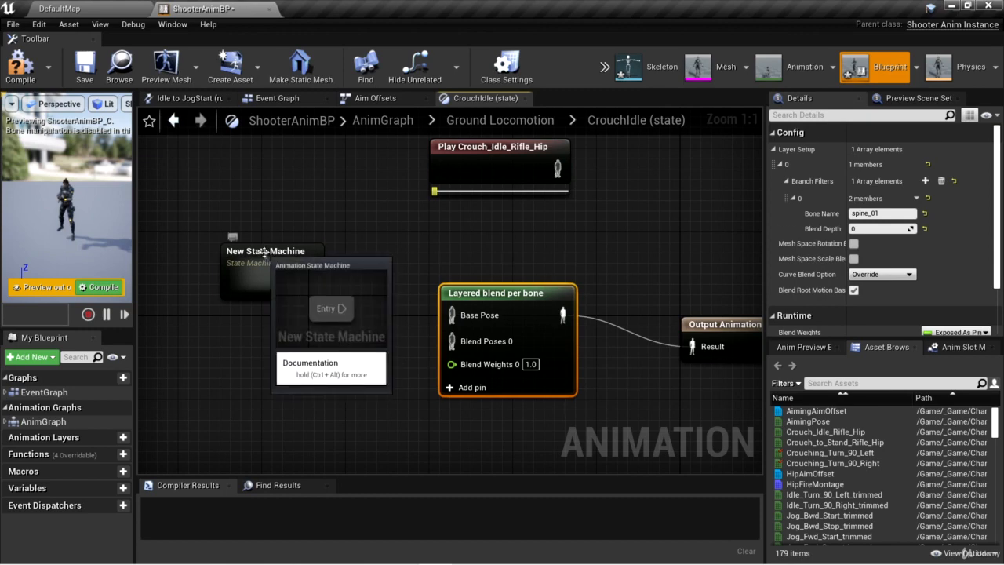
text(Cr)
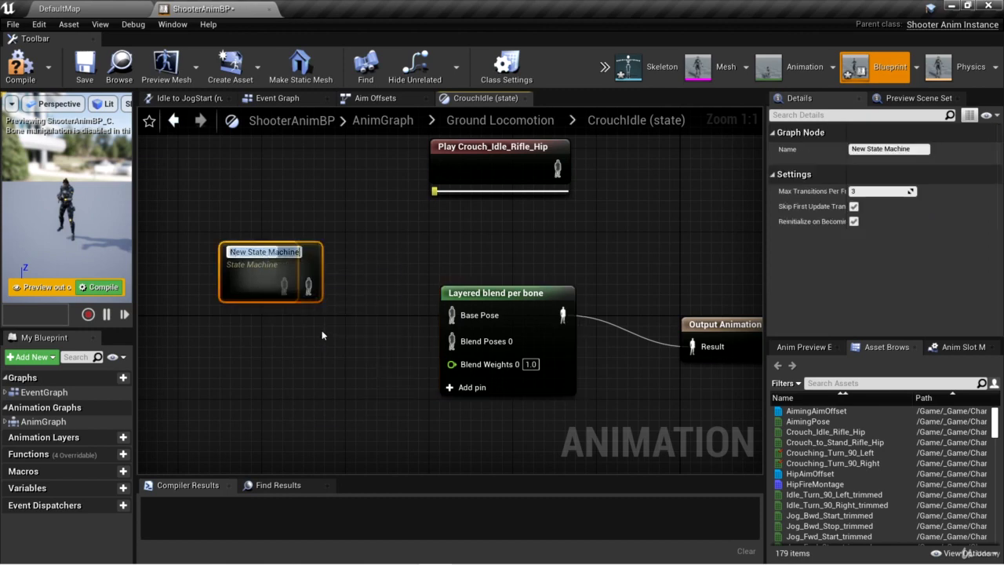
text(ouch Idle Lo)
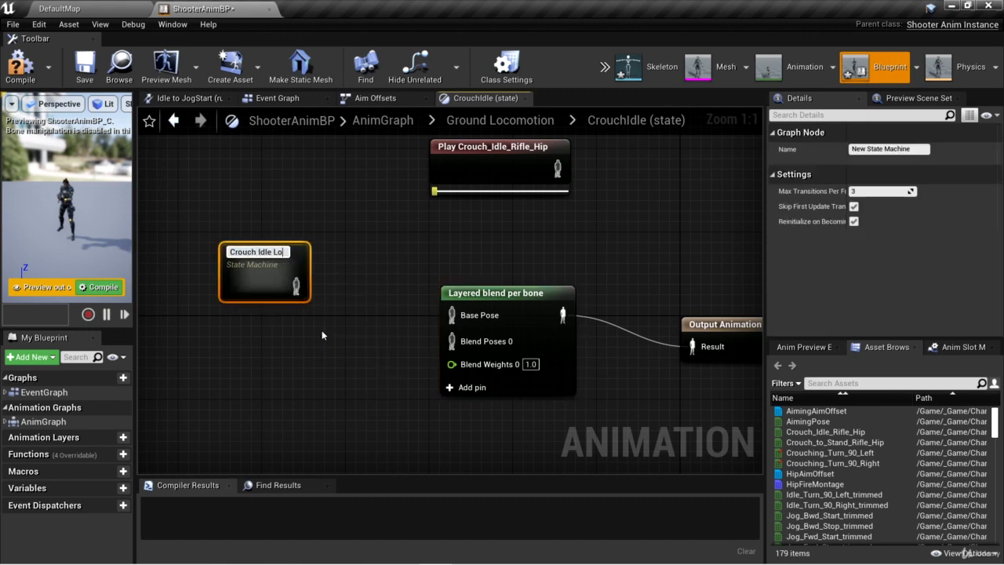
text(wer Body)
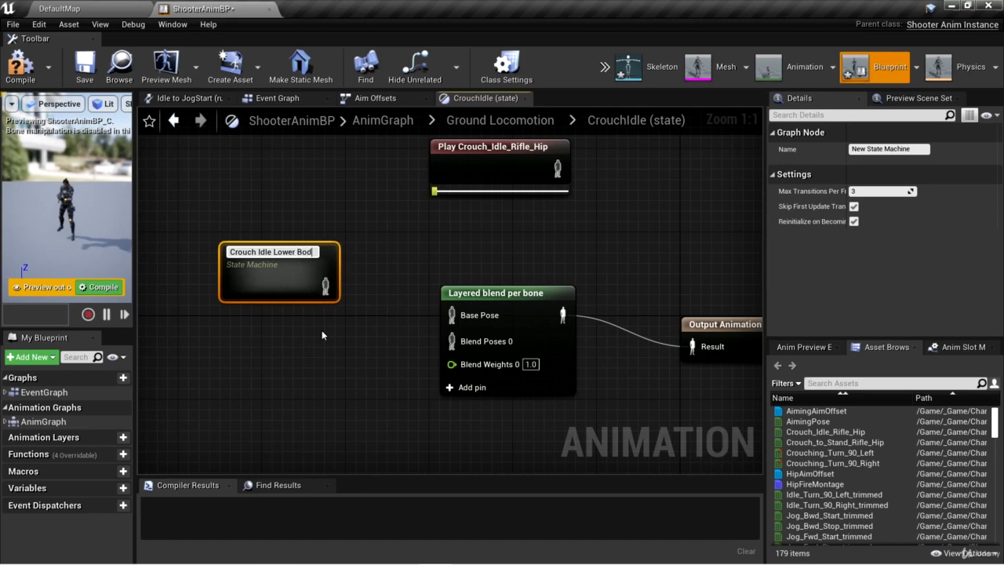
key(Return)
drag(329, 284, 453, 315)
Step: Add a state machine named Crouch Idle Upper Body and connect it to Blend Poses 0 of the Layered blend per bone node
right_click(223, 378)
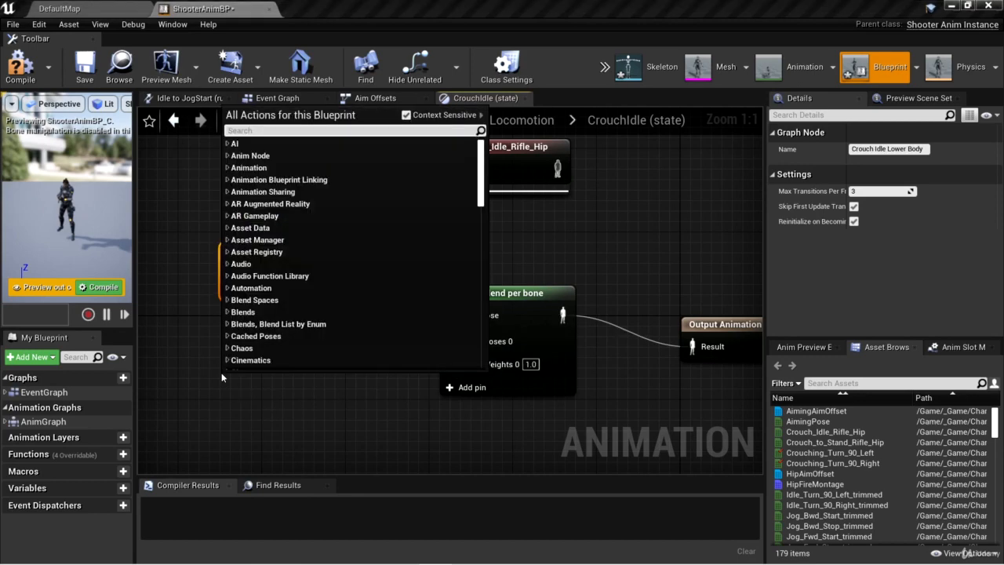
text(state machine)
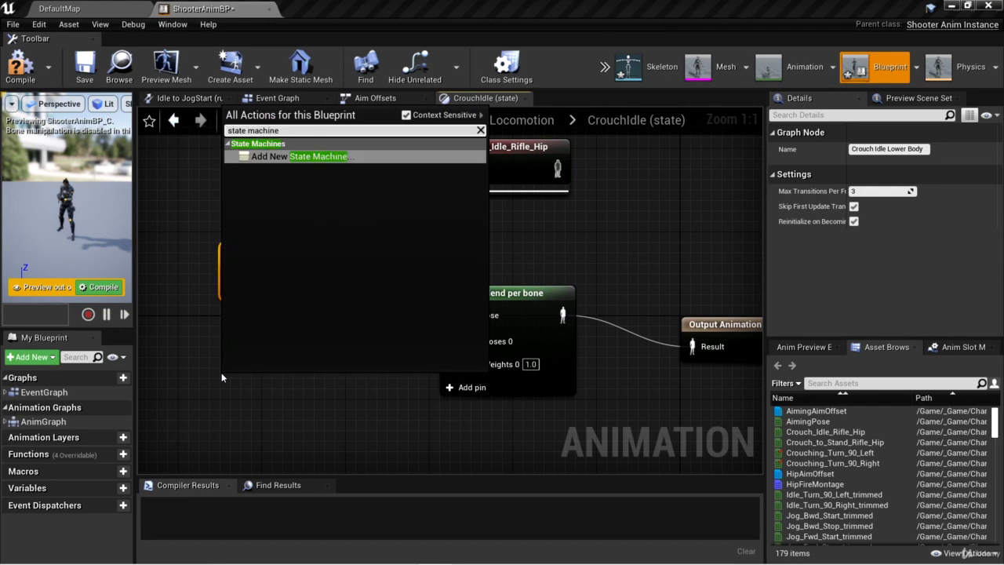
key(Return)
text(C)
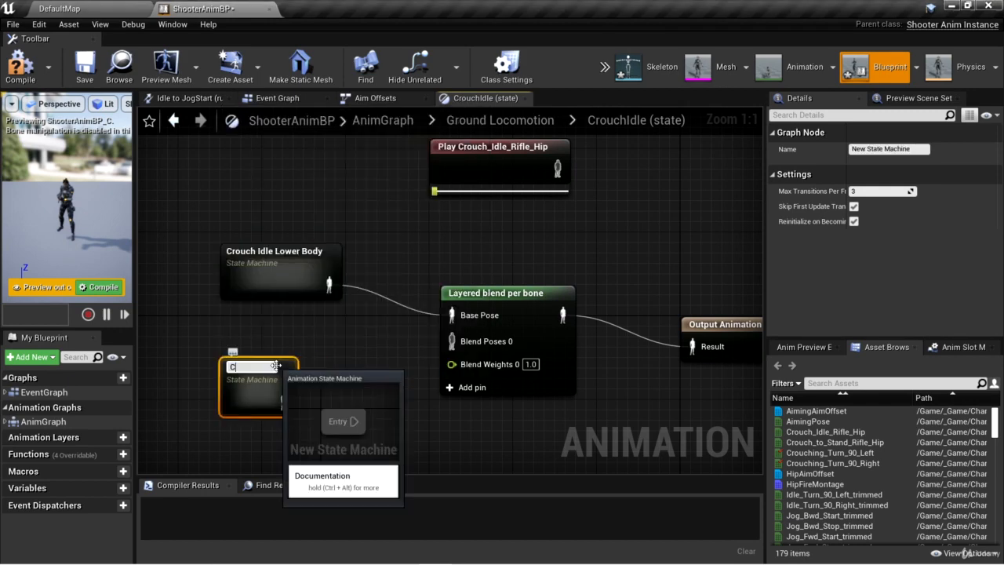
text(rouch Idle Upper Body)
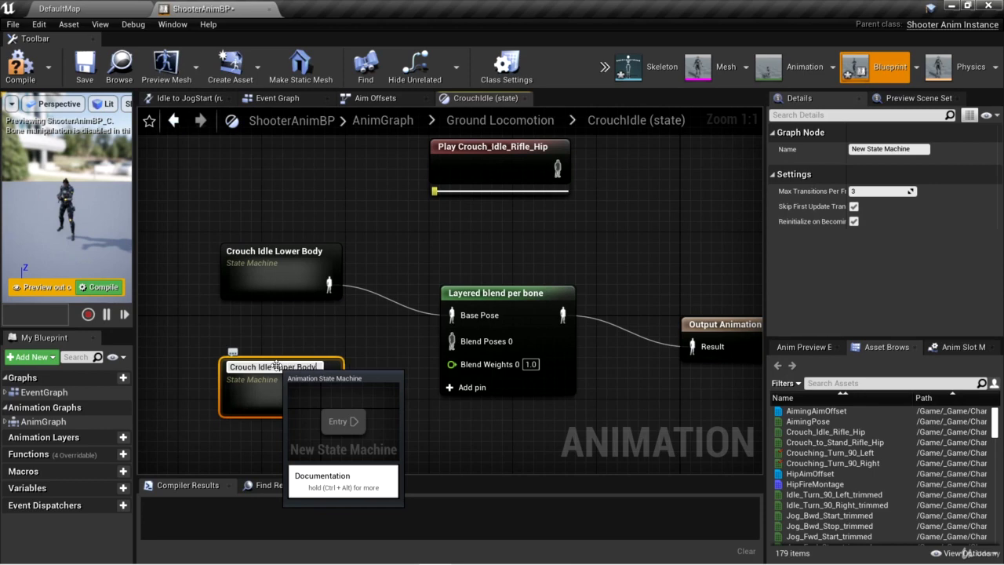
key(Return)
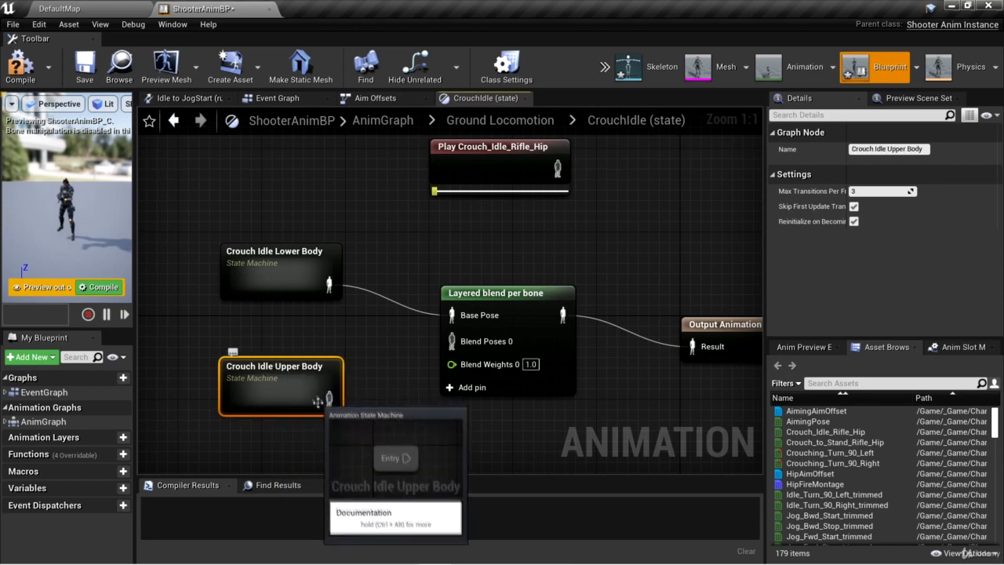
drag(329, 400, 452, 341)
right_drag(404, 331, 409, 353)
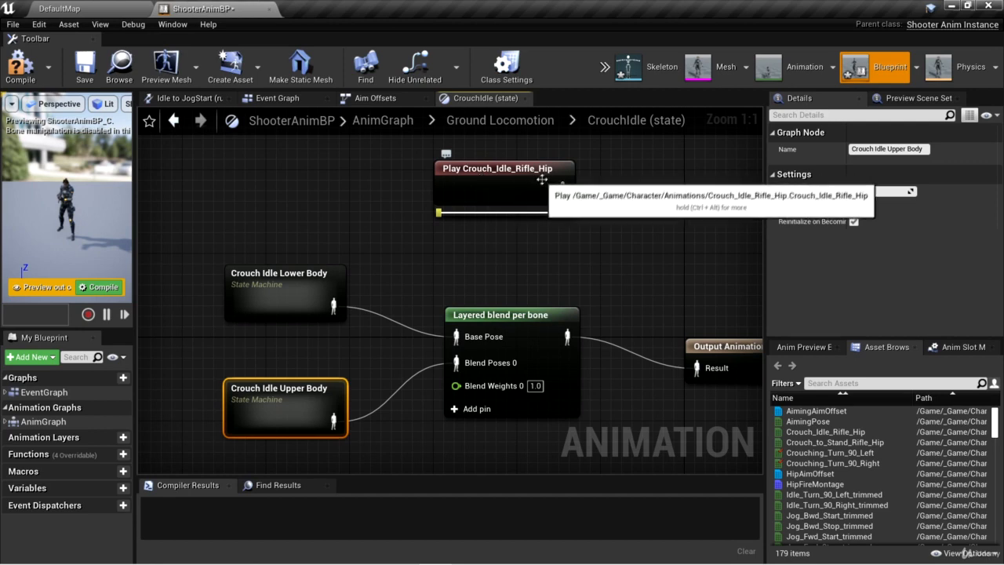
Step: Inside Crouch Idle Upper Body, add the Crouch_Idle_Rifle_Hip animation as a state and connect Entry to it
double_click(284, 412)
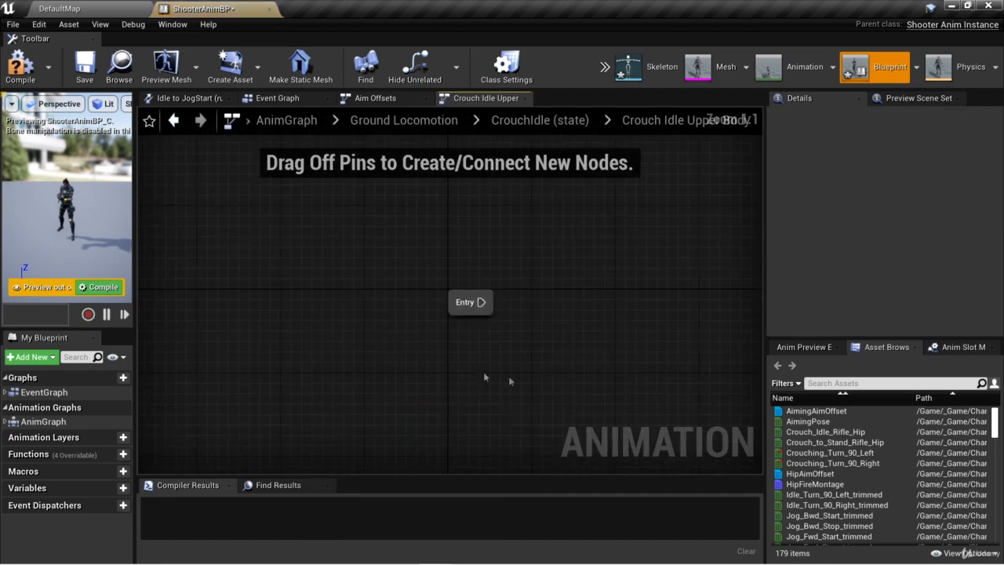
click(859, 382)
text(crouch)
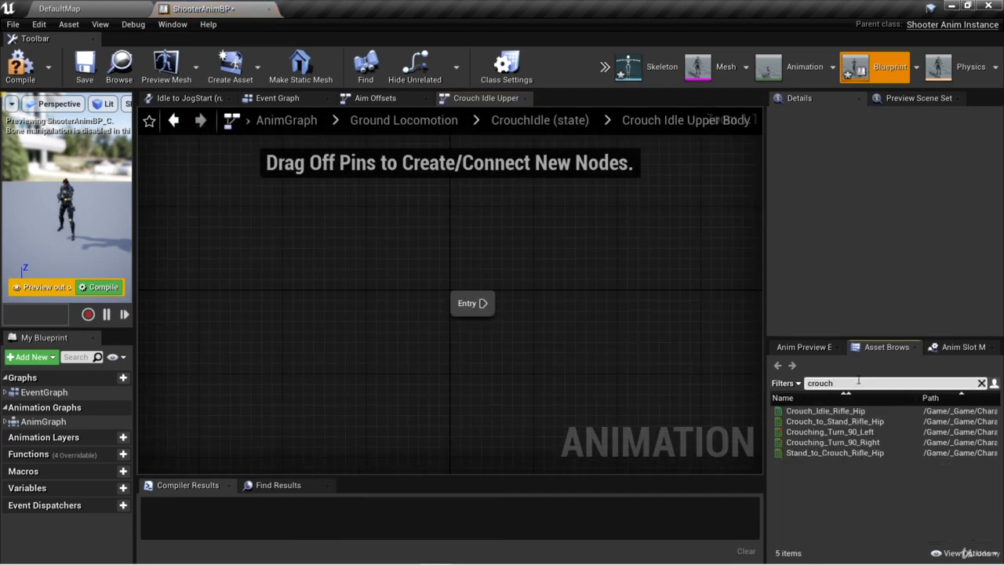
text(_idle)
drag(826, 410, 556, 290)
drag(484, 303, 577, 310)
click(601, 294)
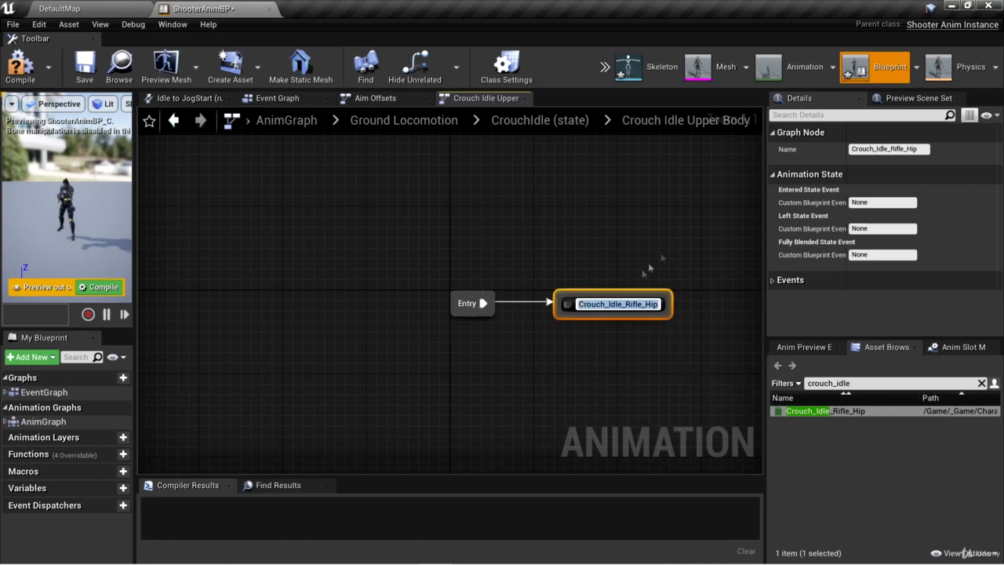
key(Return)
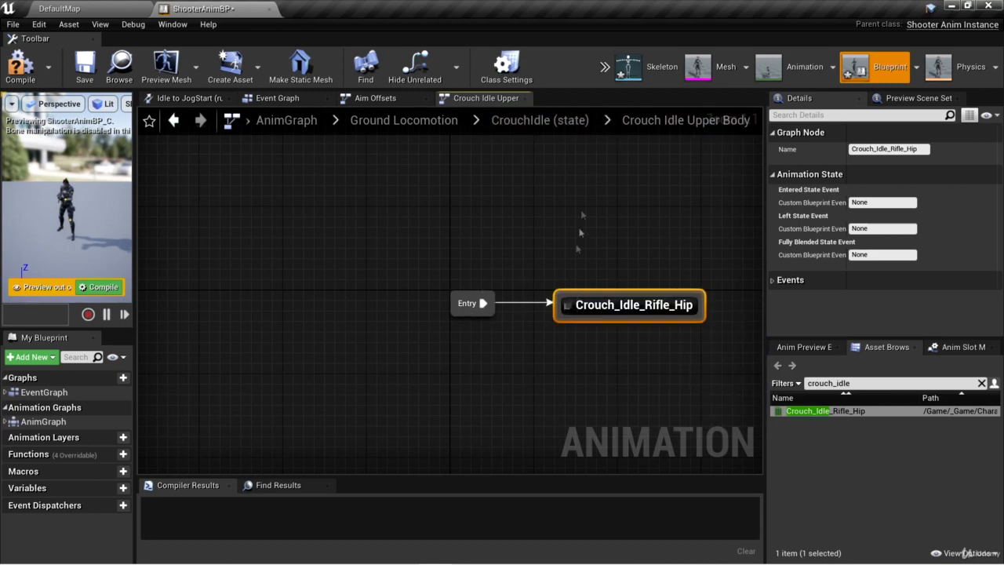
Step: Inside Crouch Idle Lower Body, add the Crouch_Idle_Rifle_Hip animation as a state and connect Entry to it
click(540, 120)
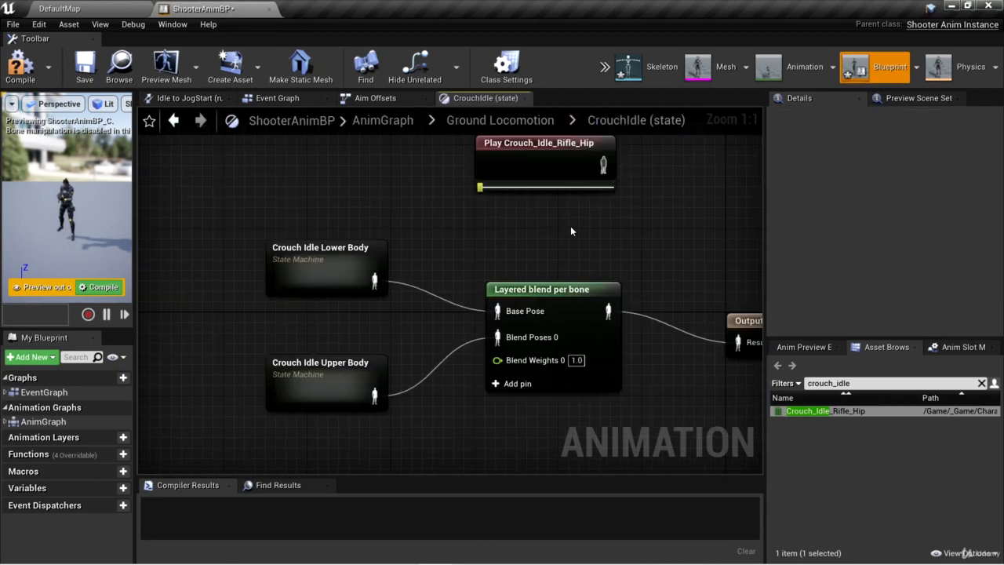
right_drag(576, 233, 570, 238)
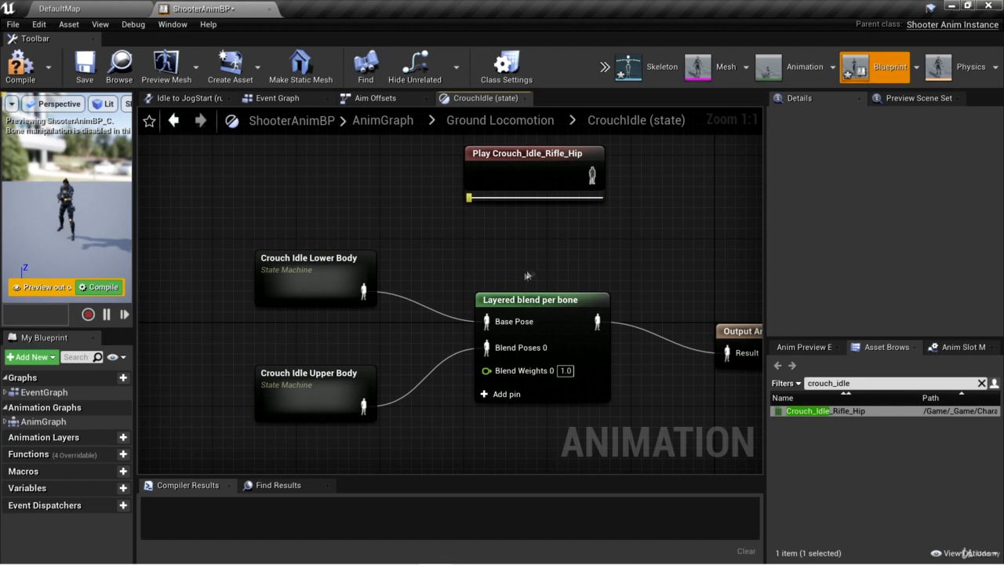
double_click(316, 284)
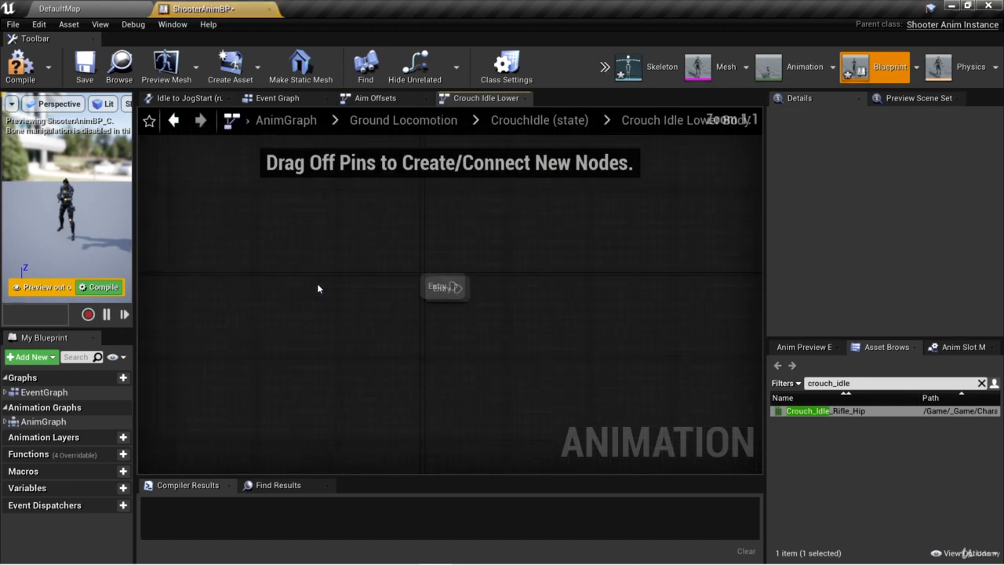
right_drag(636, 321, 480, 317)
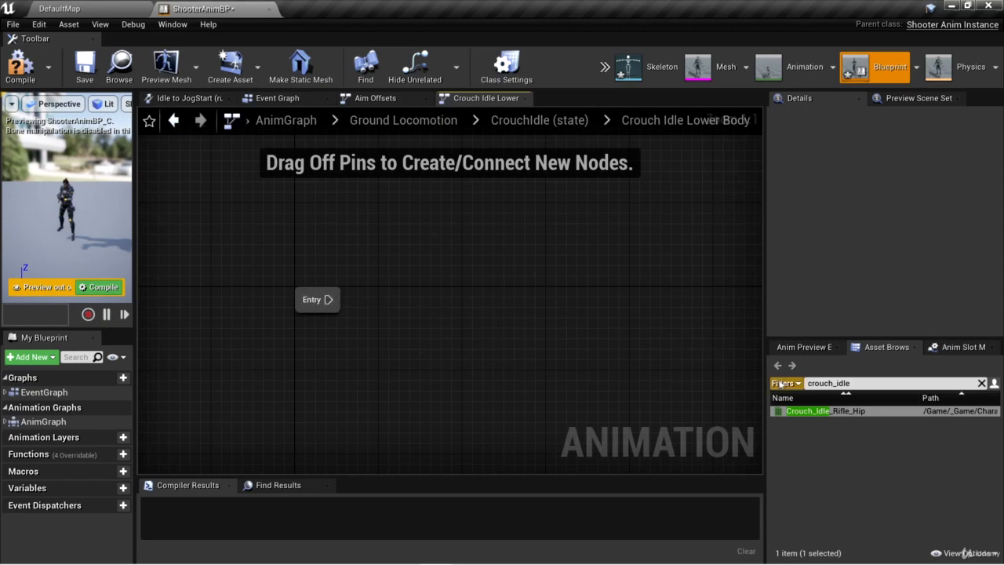
drag(846, 412, 466, 301)
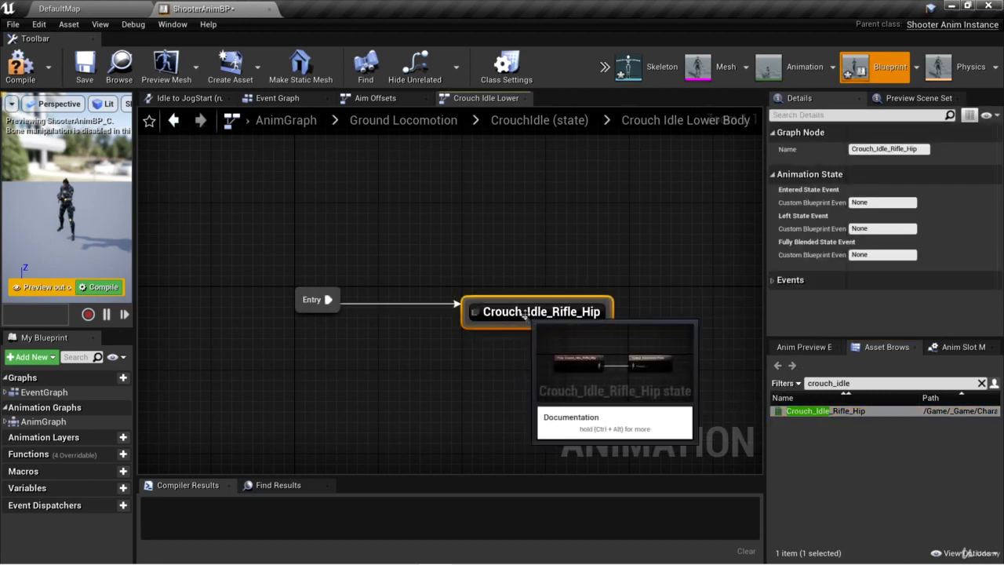
click(618, 324)
right_drag(618, 325, 599, 282)
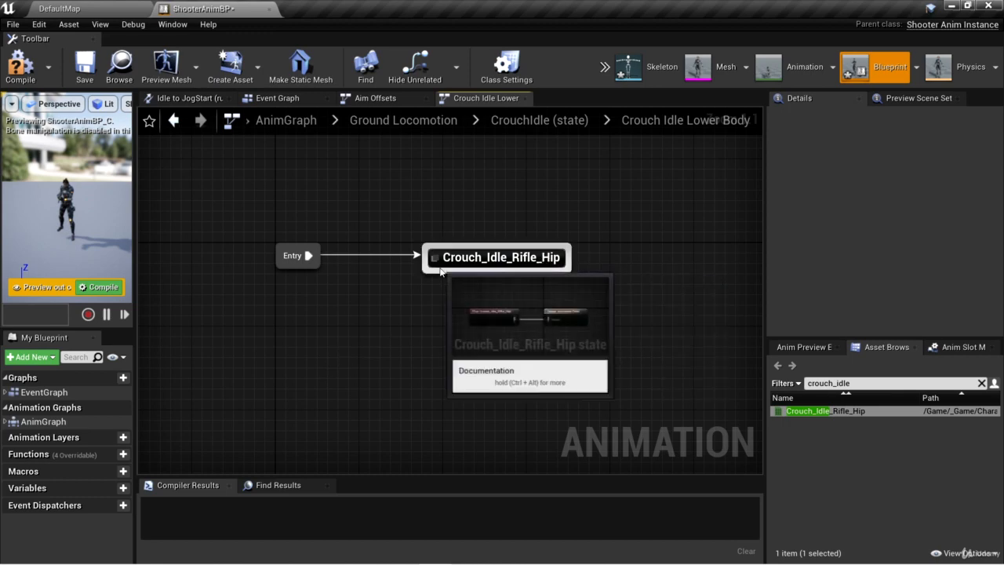
Step: Add a state named Crouch_Turn_Left with transitions running both to and from Crouch_Idle_Rifle_Hip
right_click(331, 330)
click(359, 98)
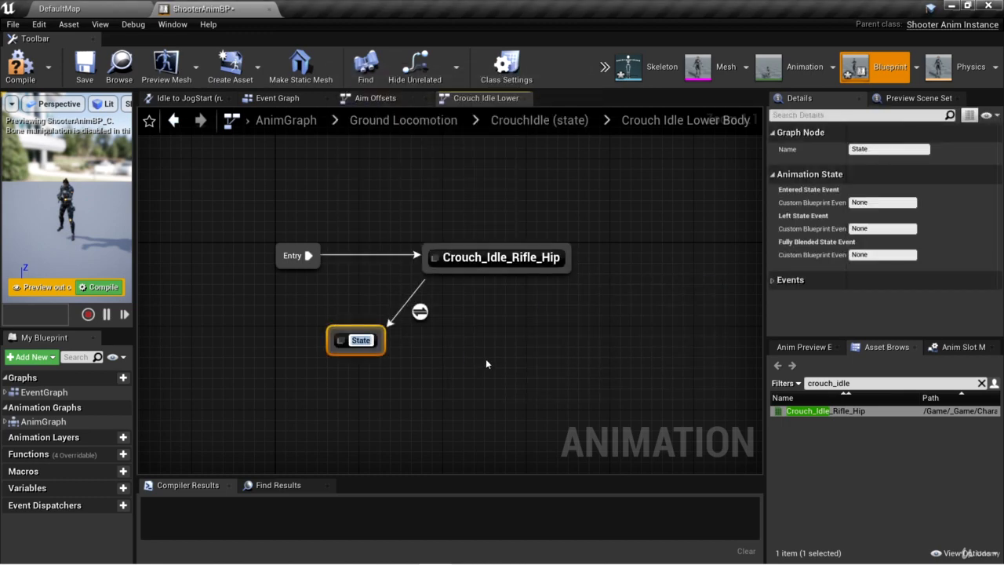
text(Crouch_)
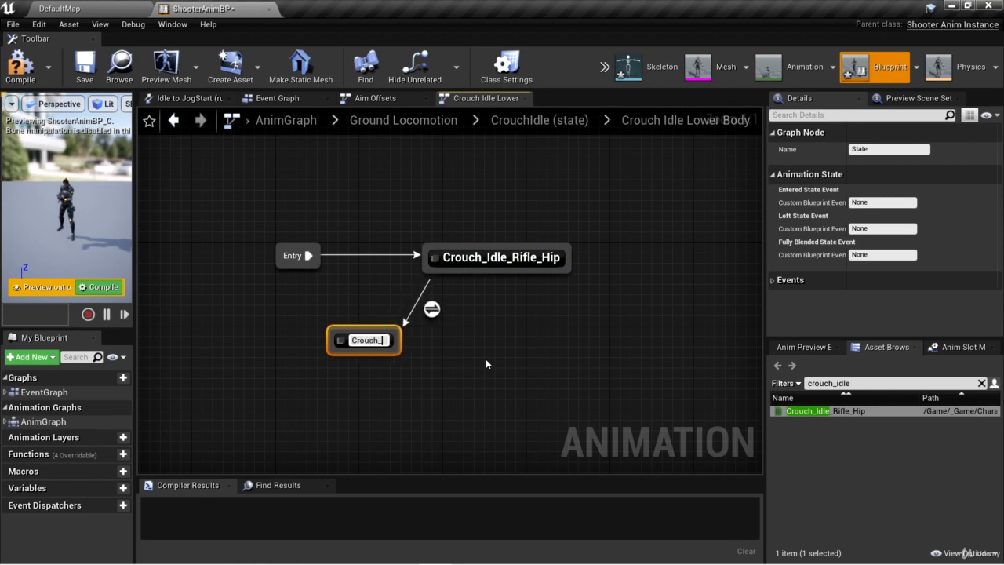
text(Turn_Left)
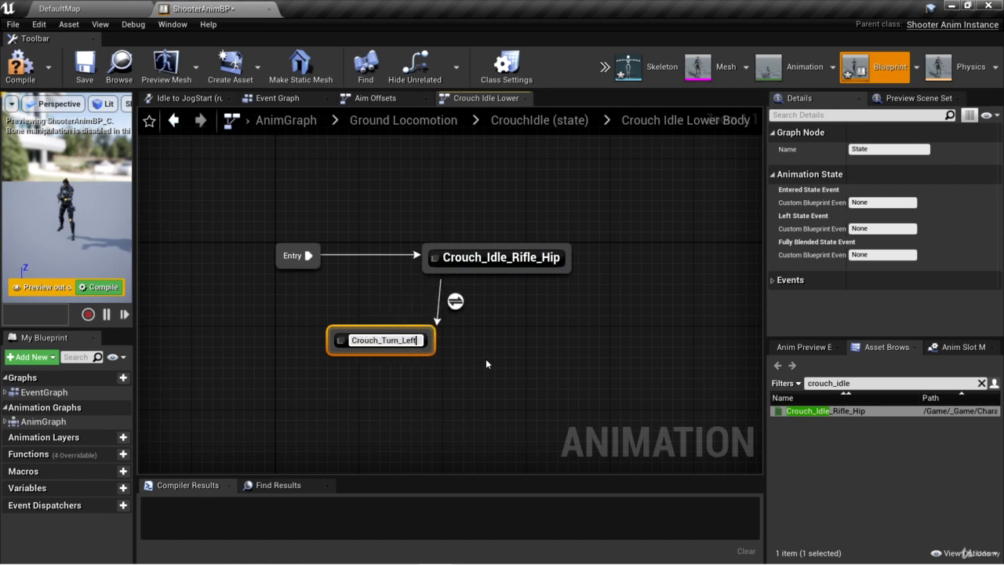
drag(389, 347, 444, 272)
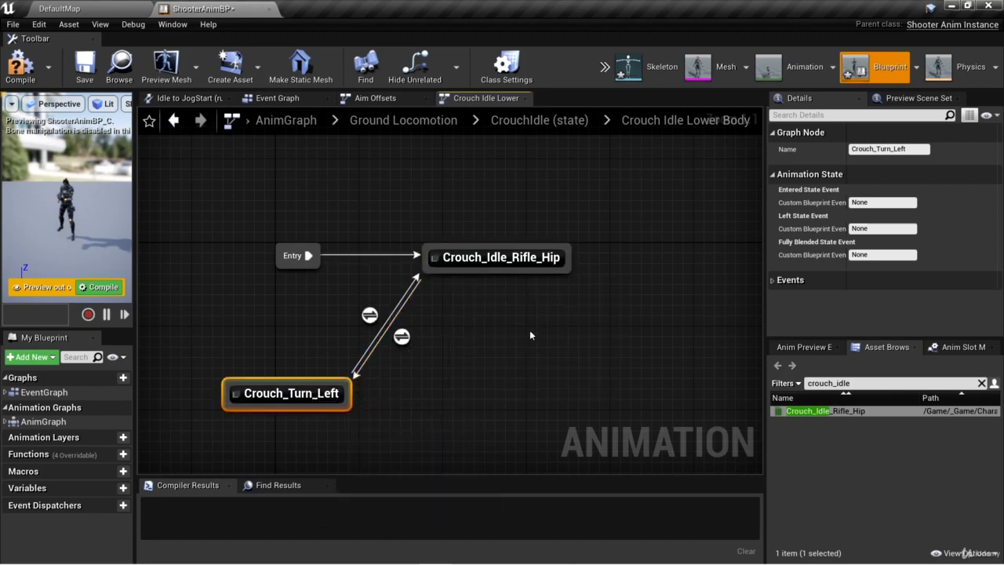
Step: Add a state named Crouch_Turn_Right with transitions to and from Crouch_Idle_Rifle_Hip, and place it level with Crouch_Turn_Left
drag(559, 273, 618, 371)
text(sta)
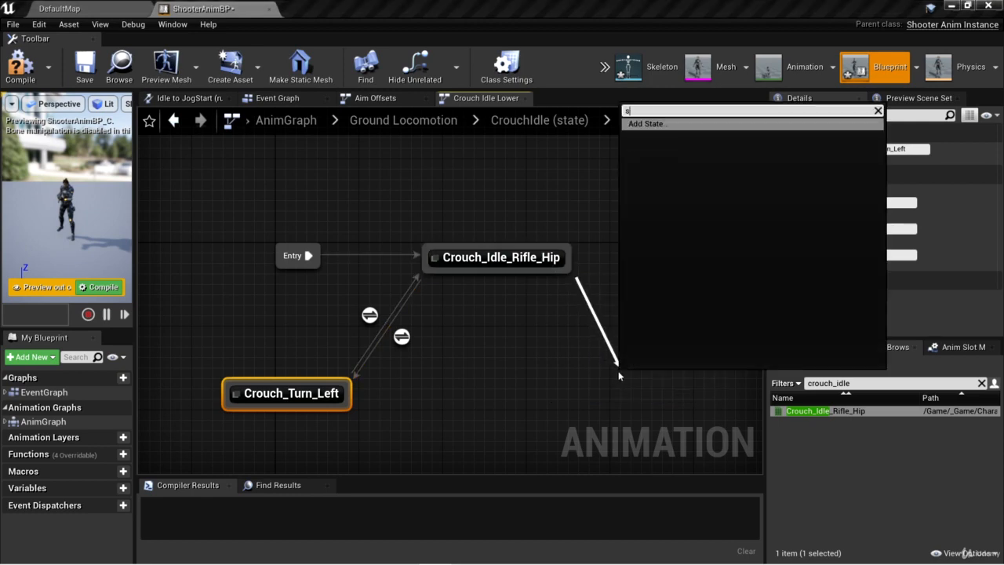
key(Return)
text(C)
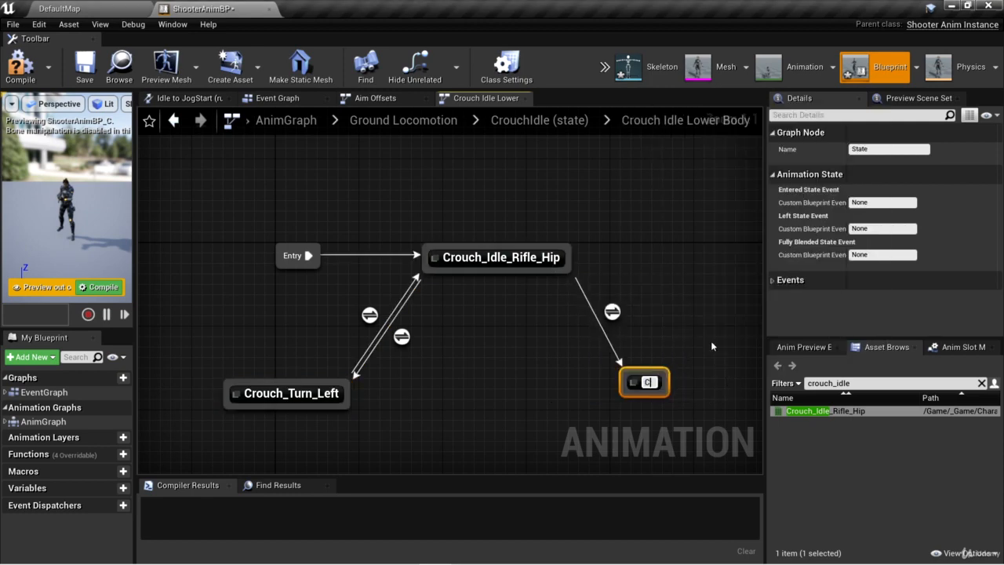
text(rouch_Turn_Right)
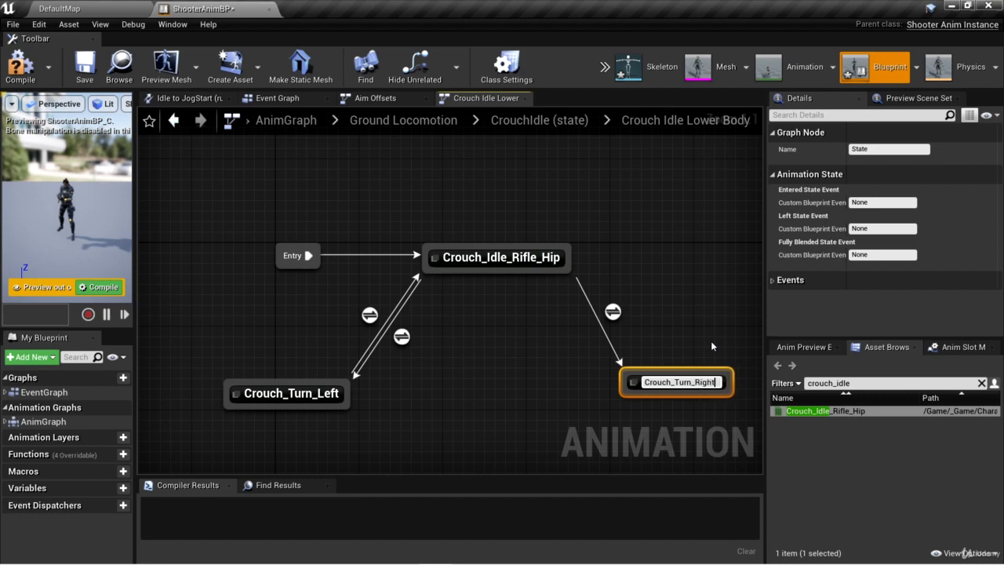
key(Return)
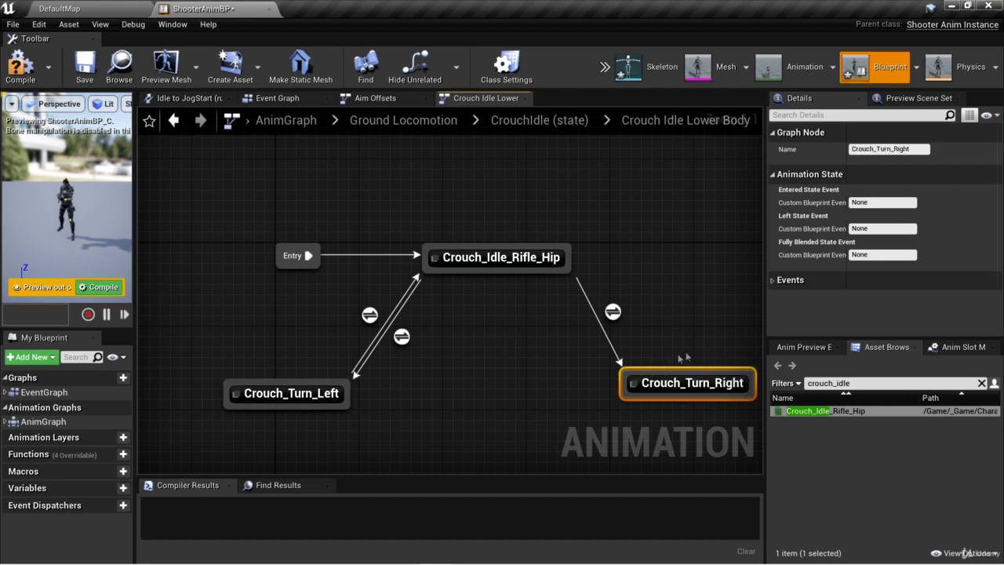
drag(629, 367, 567, 269)
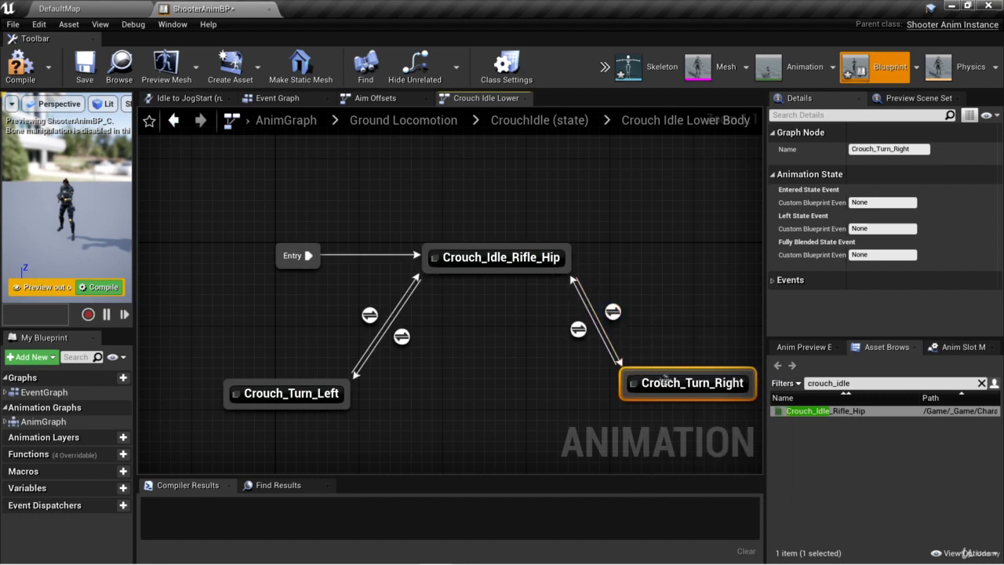
drag(665, 380, 650, 391)
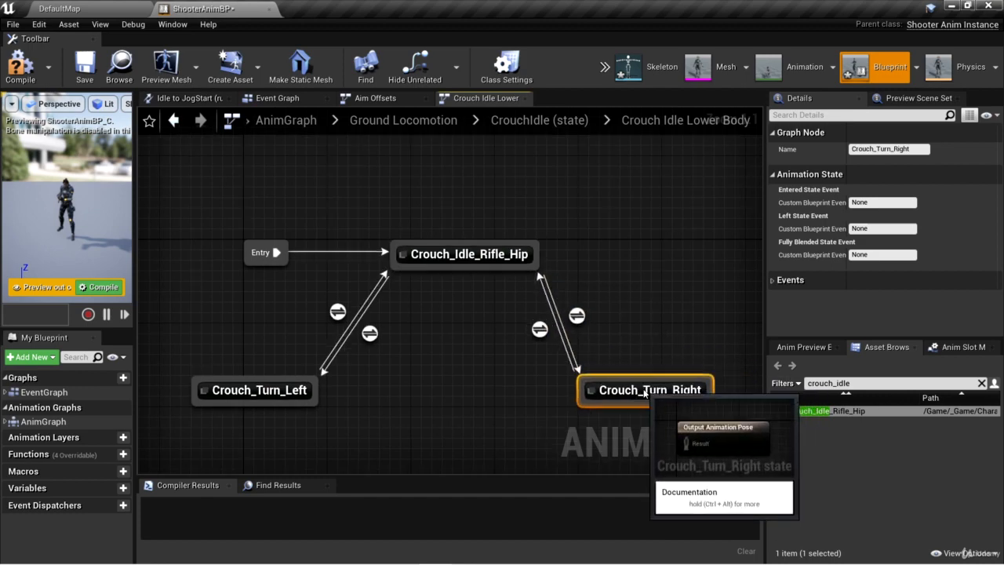
Step: Inside Crouch_Turn_Left, connect the Crouching_Turn_90_Left animation to the output pose and turn off Loop Animation
double_click(268, 390)
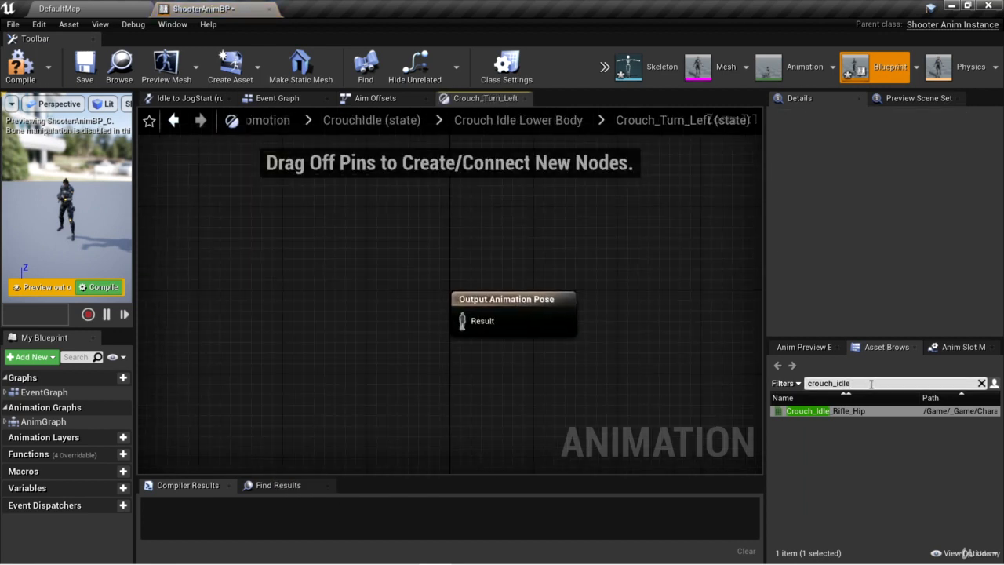
click(110, 8)
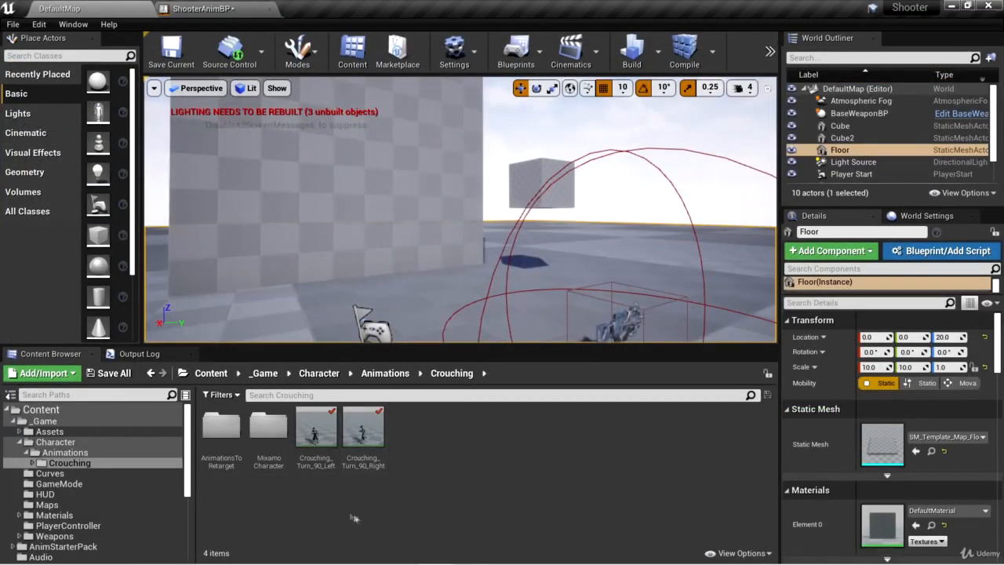
click(200, 9)
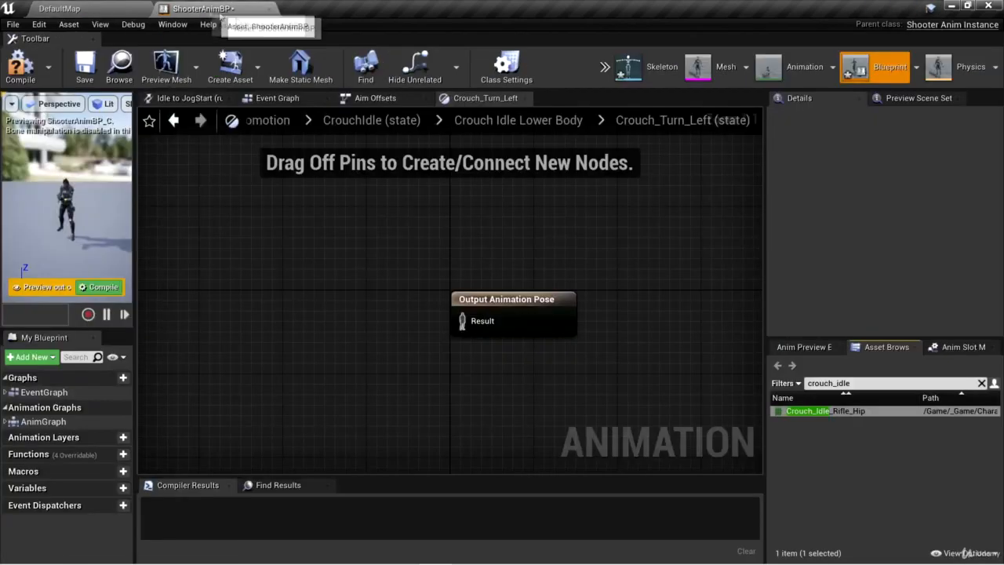
click(861, 382)
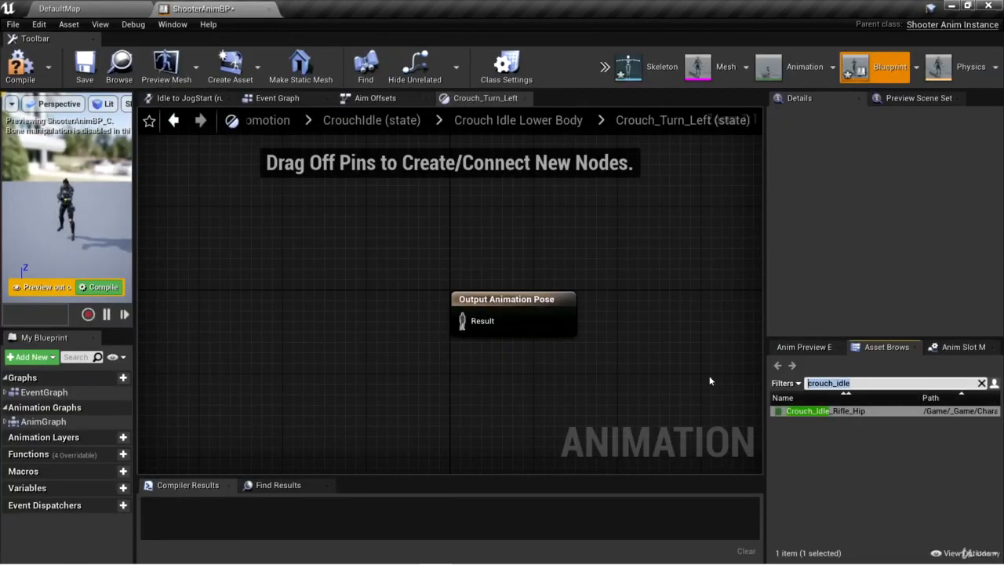
text(turn_90)
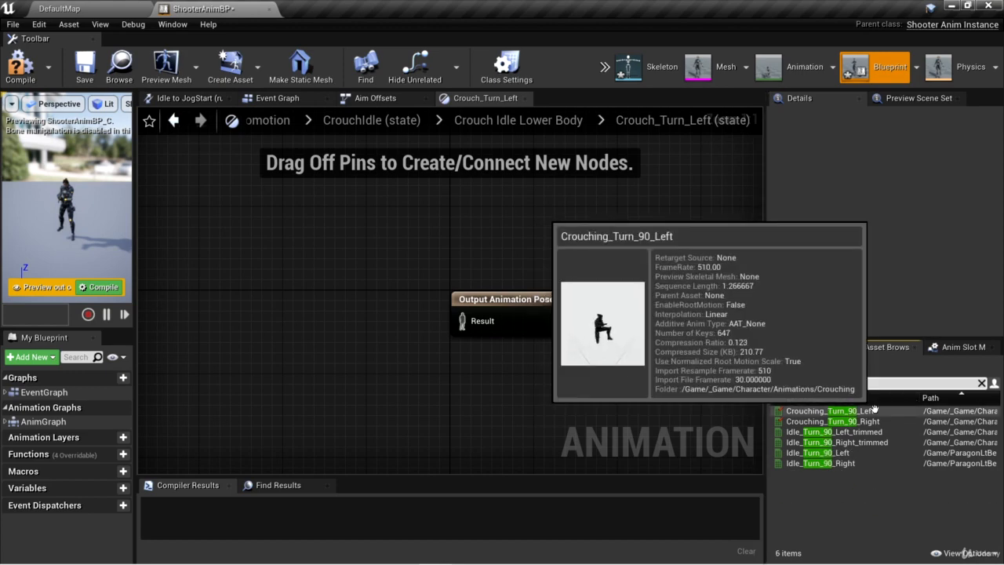
drag(832, 410, 285, 294)
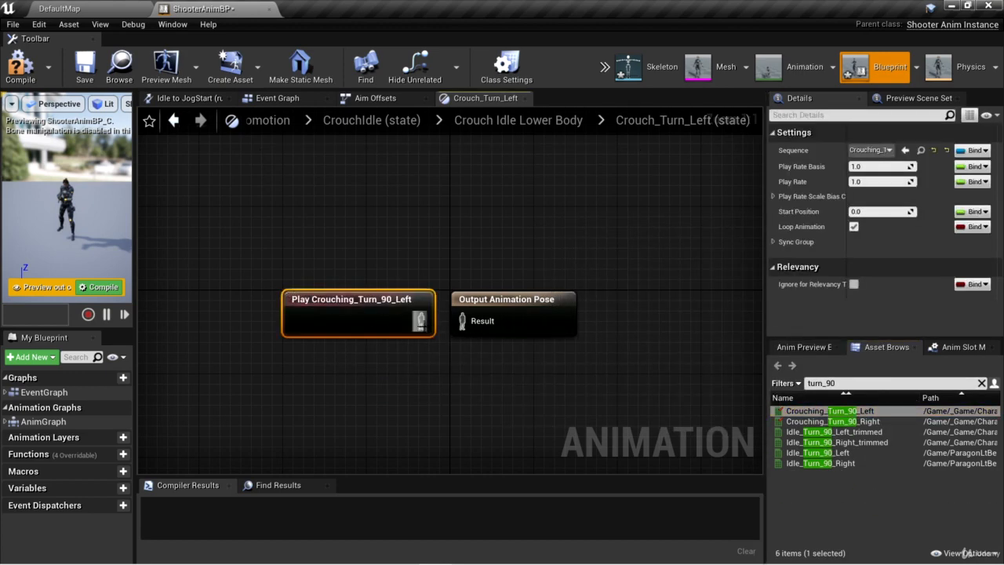
drag(422, 321, 463, 320)
drag(389, 335, 347, 336)
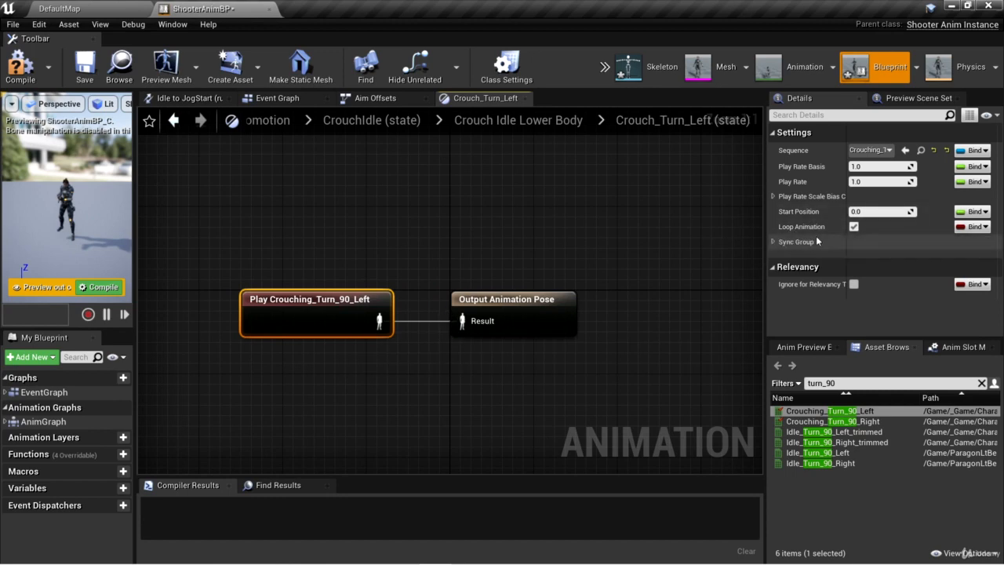
click(854, 227)
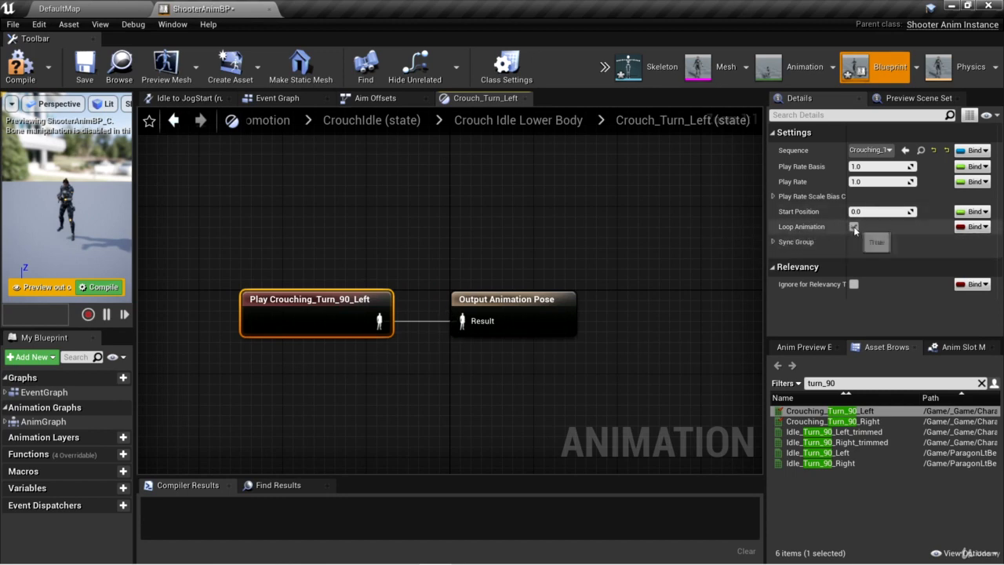
Step: Inside Crouch_Turn_Right, connect the Crouching_Turn_90_Right animation to the output pose and turn off Loop Animation
click(558, 122)
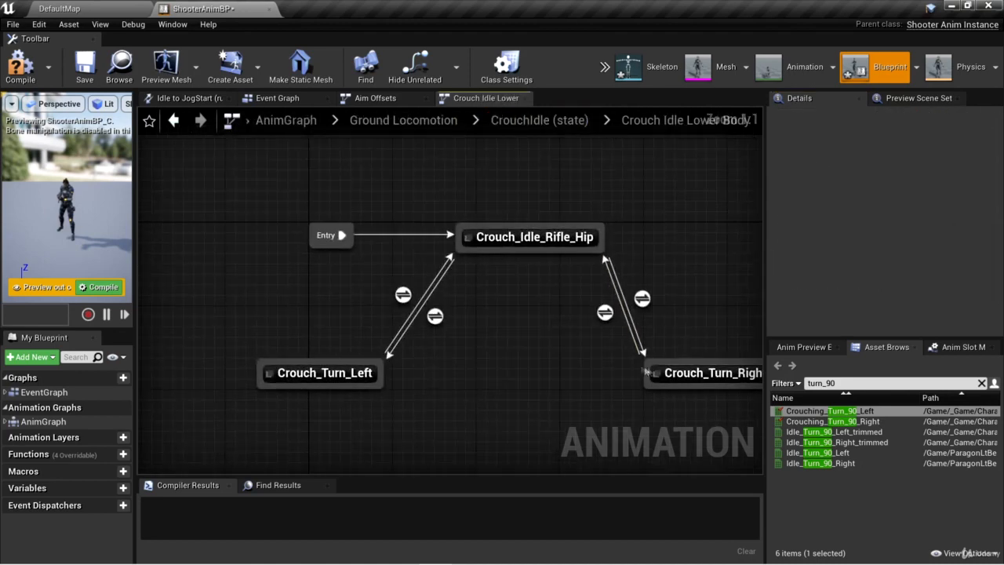
double_click(643, 356)
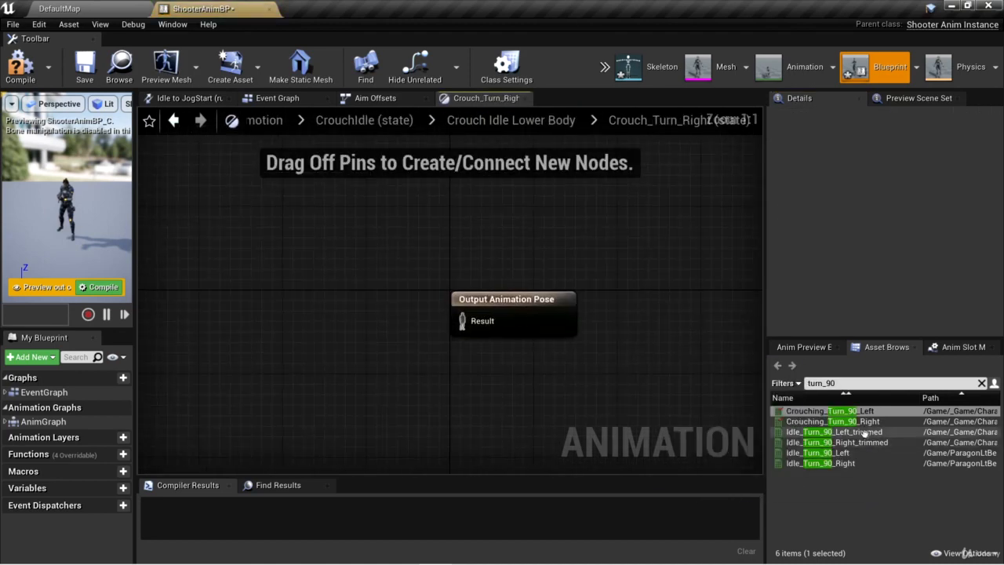
drag(831, 421, 252, 292)
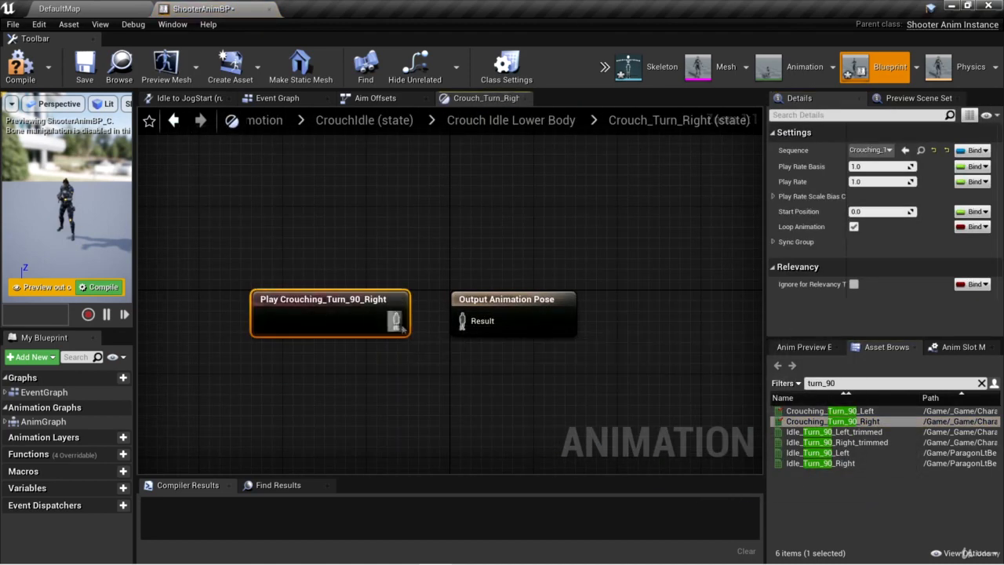
drag(396, 321, 462, 321)
click(854, 226)
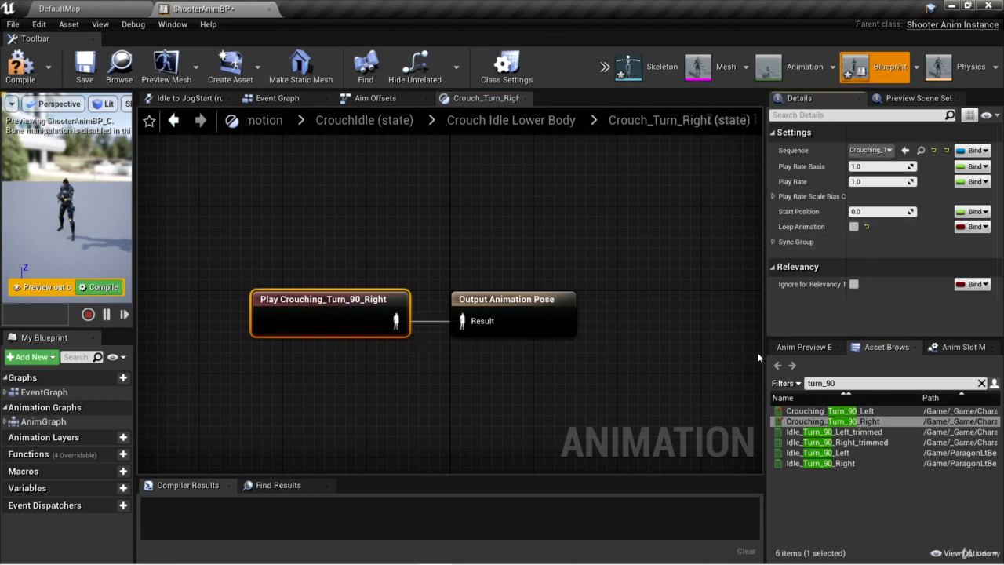
Step: In the Crouch_Idle_Rifle_Hip to Crouch_Turn_Left transition rule, add a Speed getter feeding an Equal (float) node that compares with 0.0
click(510, 120)
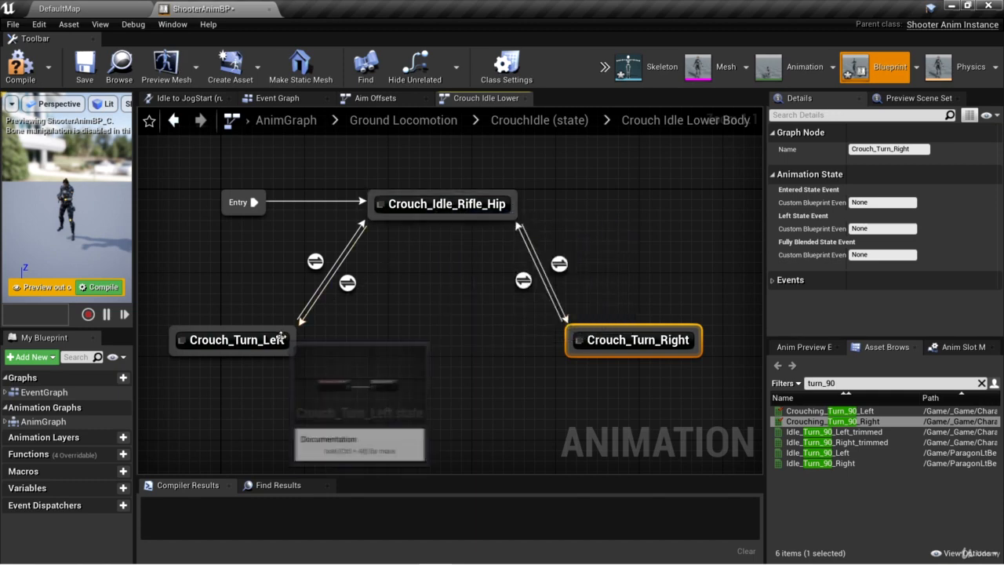
click(347, 282)
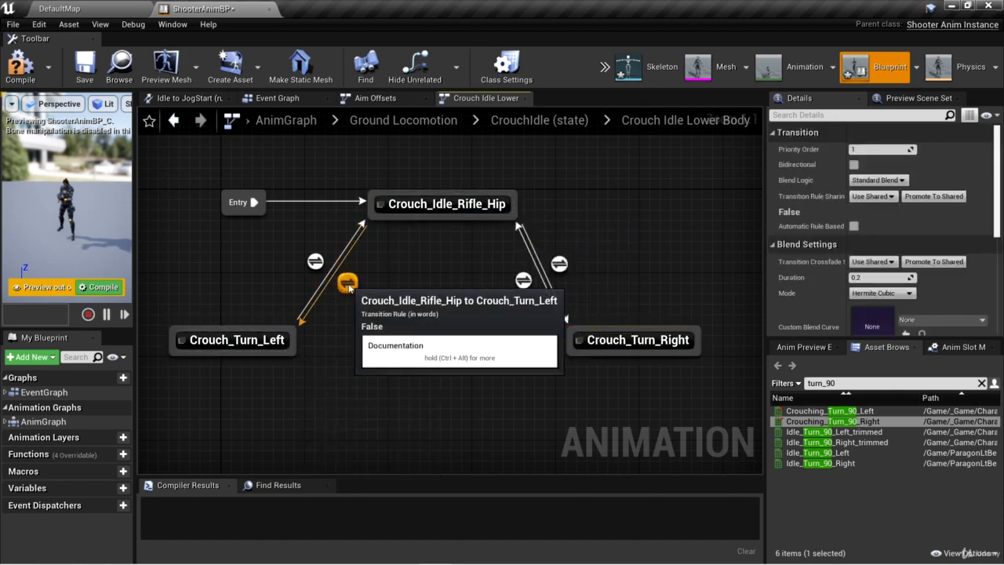
double_click(348, 282)
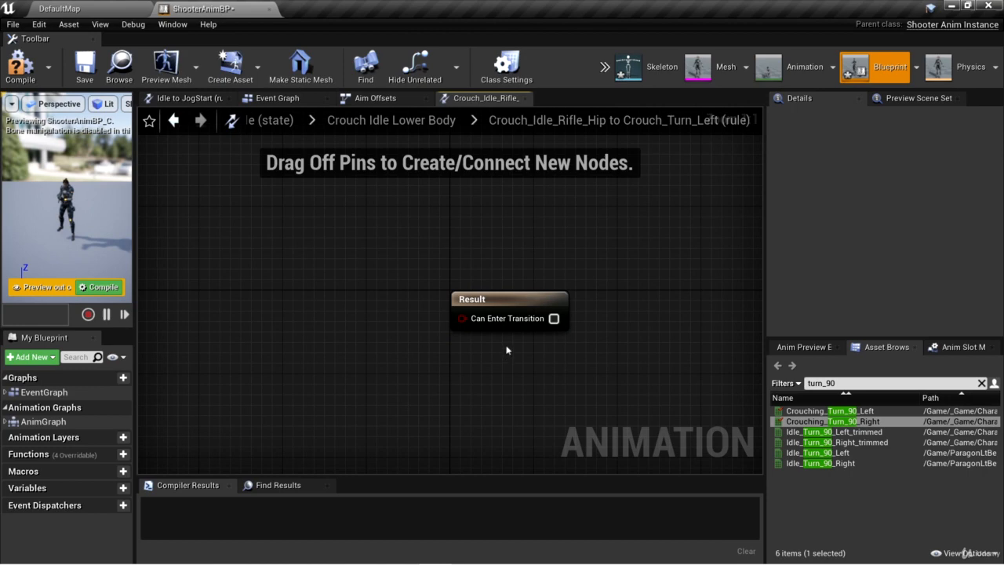
right_drag(506, 353, 583, 342)
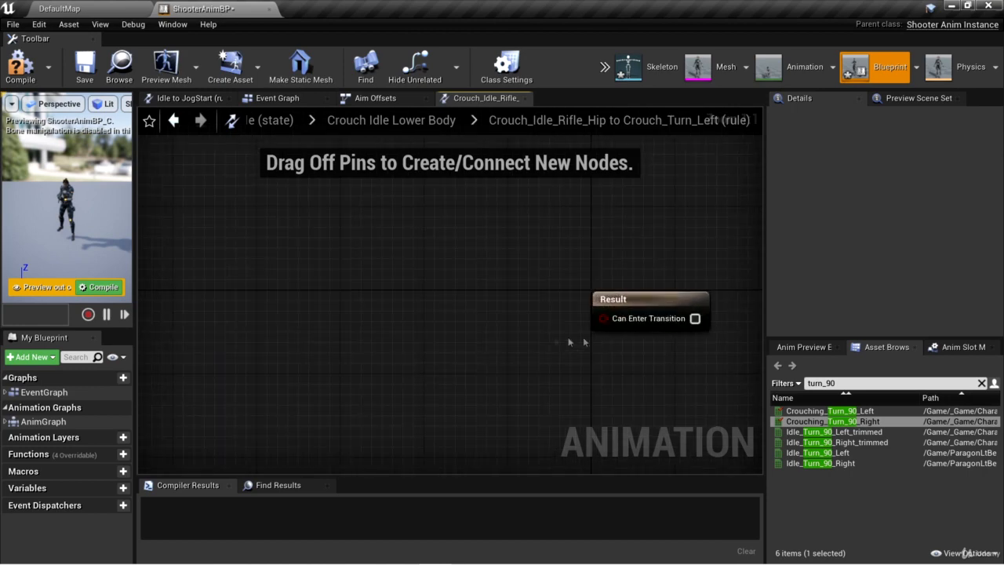
right_click(306, 237)
text(speed)
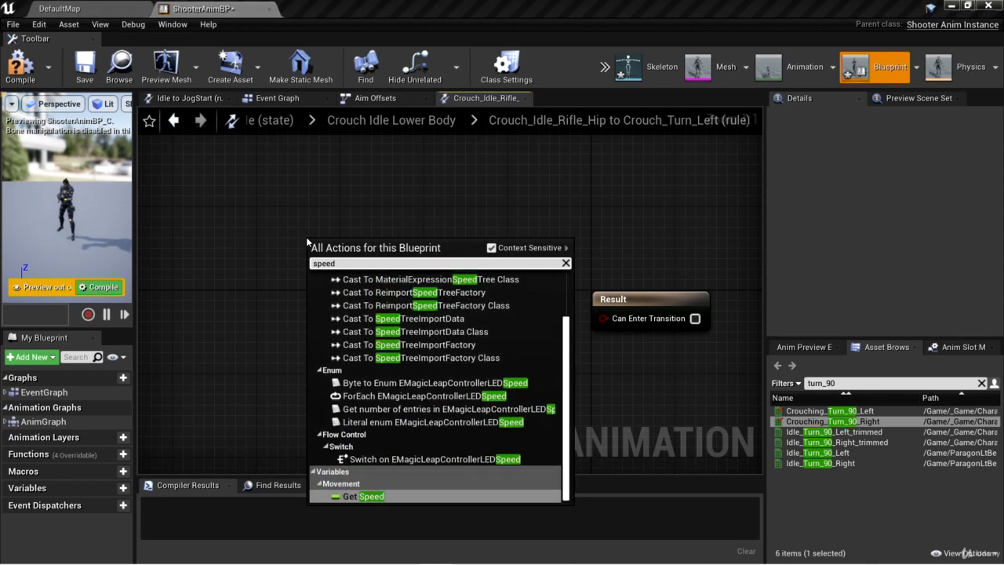
click(397, 498)
drag(289, 253, 383, 304)
text(==)
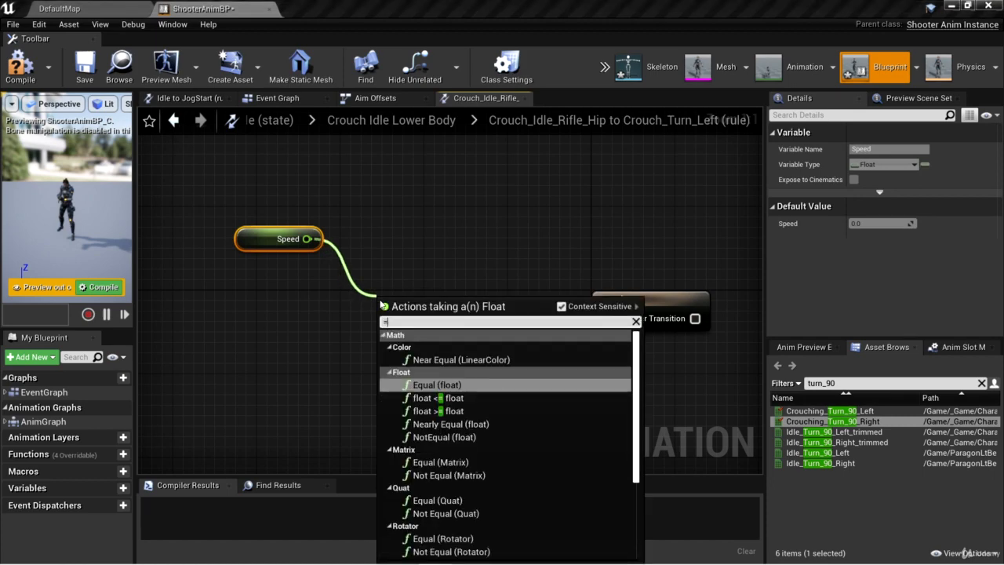
click(487, 385)
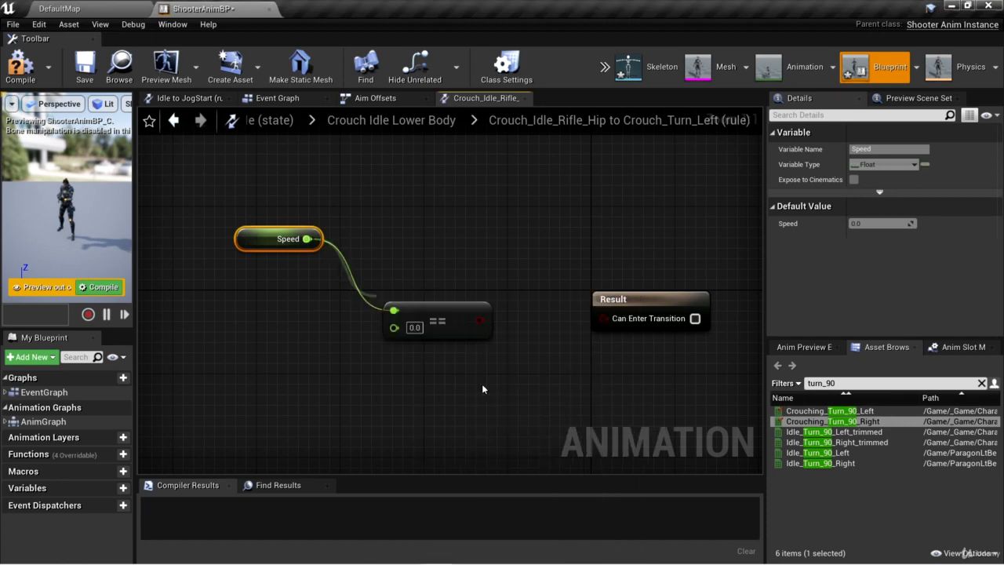
drag(424, 313, 395, 270)
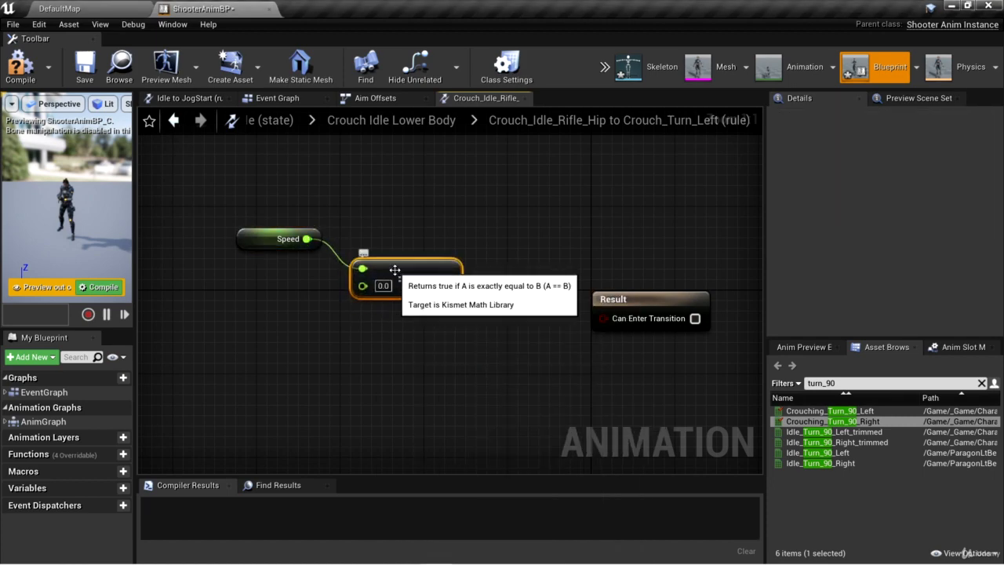
Step: Feed the Speed comparison into an AND Boolean node and connect its output to Can Enter Transition
drag(660, 305, 710, 316)
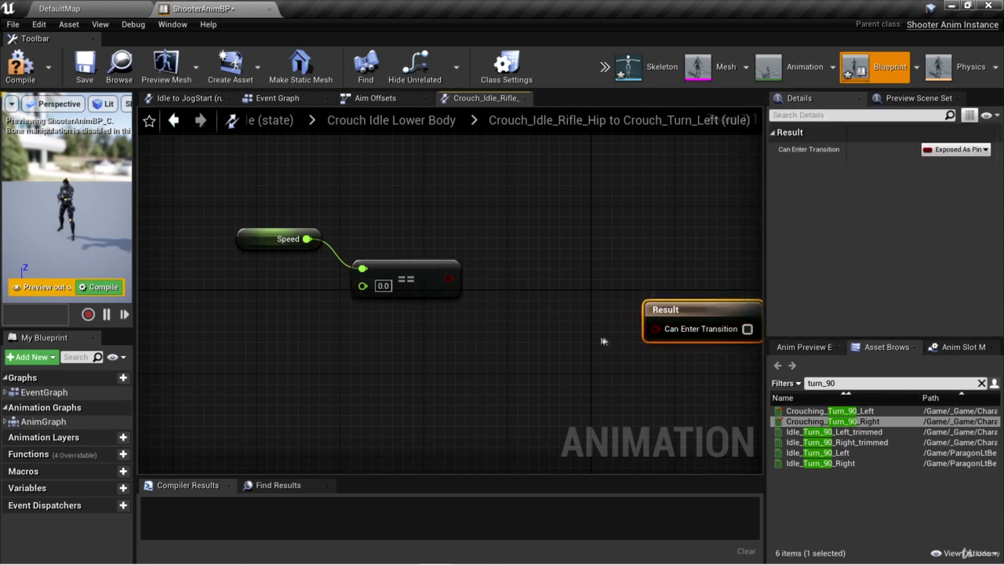
drag(449, 278, 512, 312)
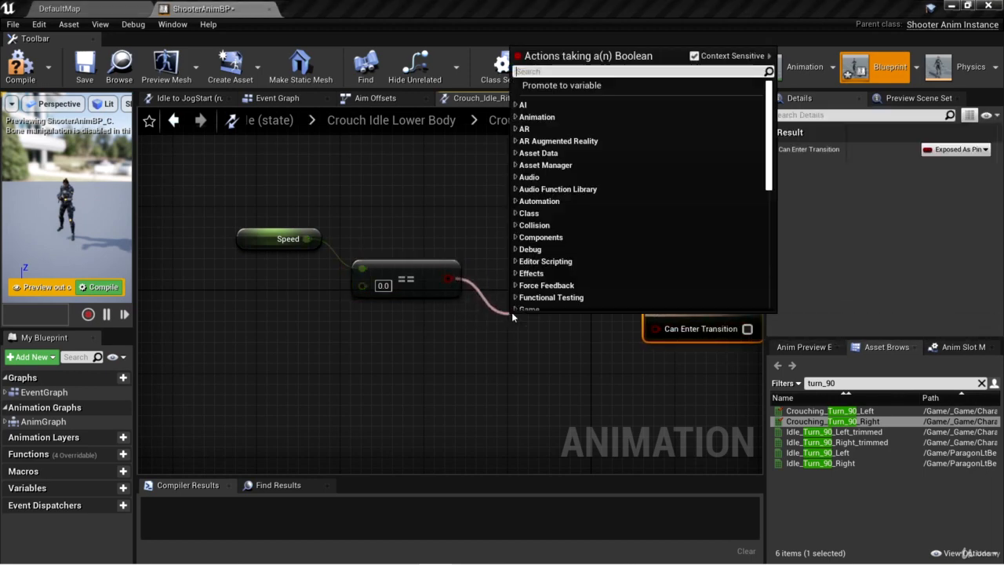
text(and)
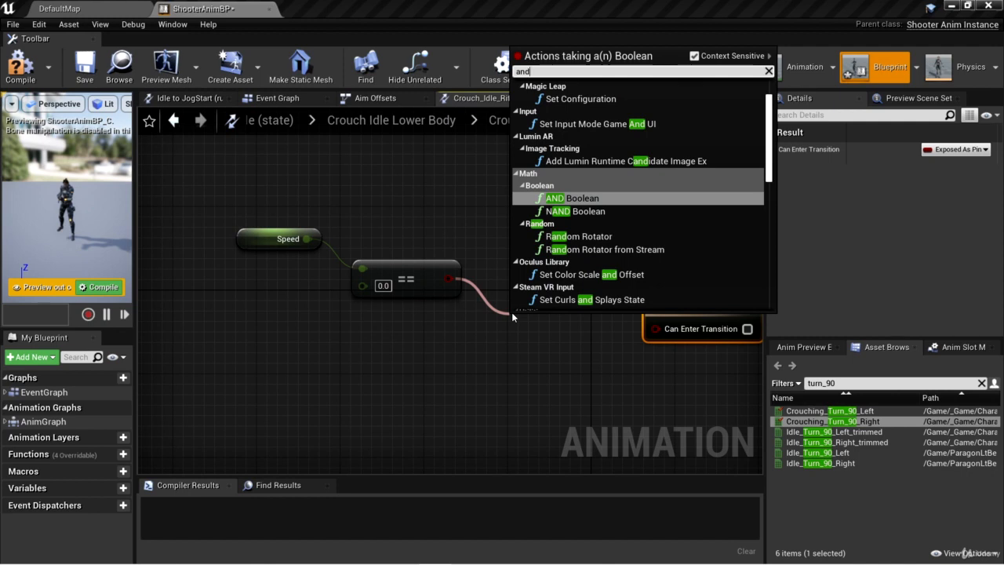
click(572, 197)
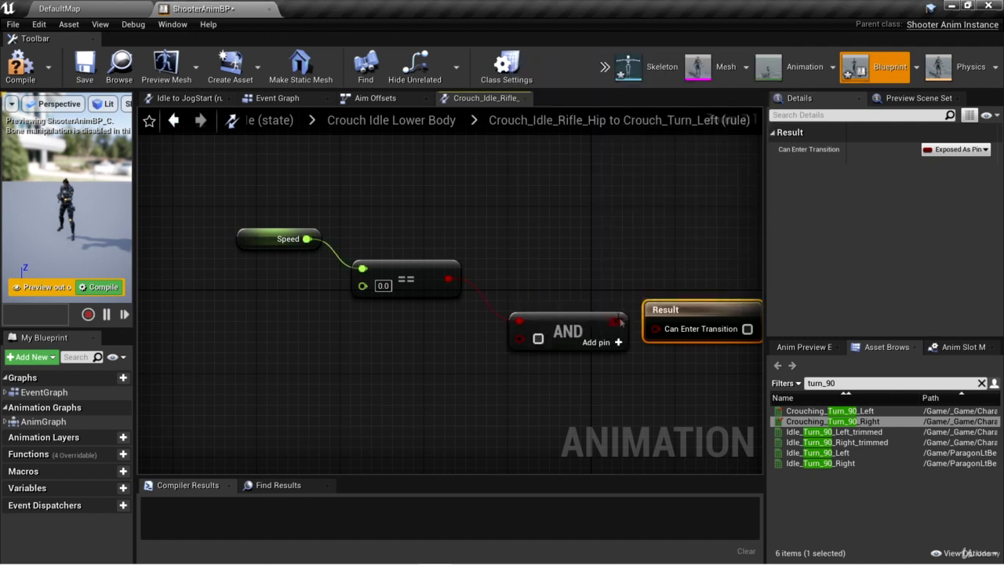
drag(620, 322, 710, 320)
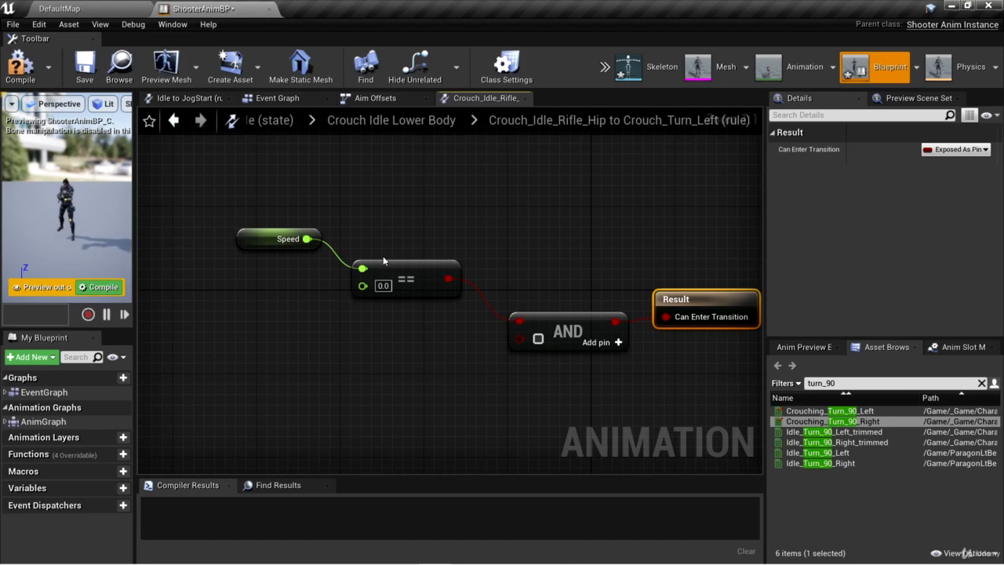
Step: Add a Root Yaw Offset getter feeding a Greater (float) node in the Crouch_Idle_Rifle_Hip to Crouch_Turn_Left rule
right_click(240, 339)
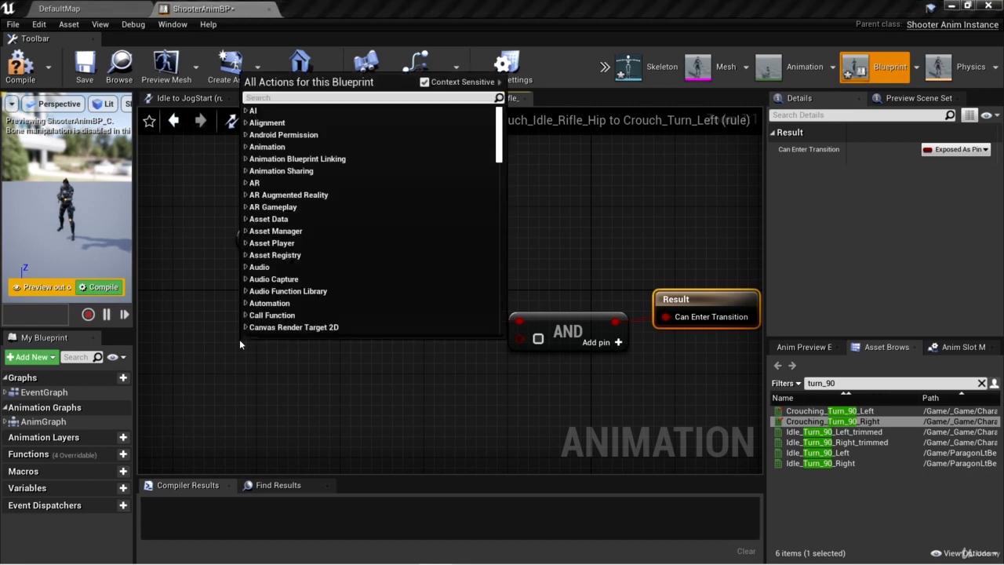
text(get root yaw)
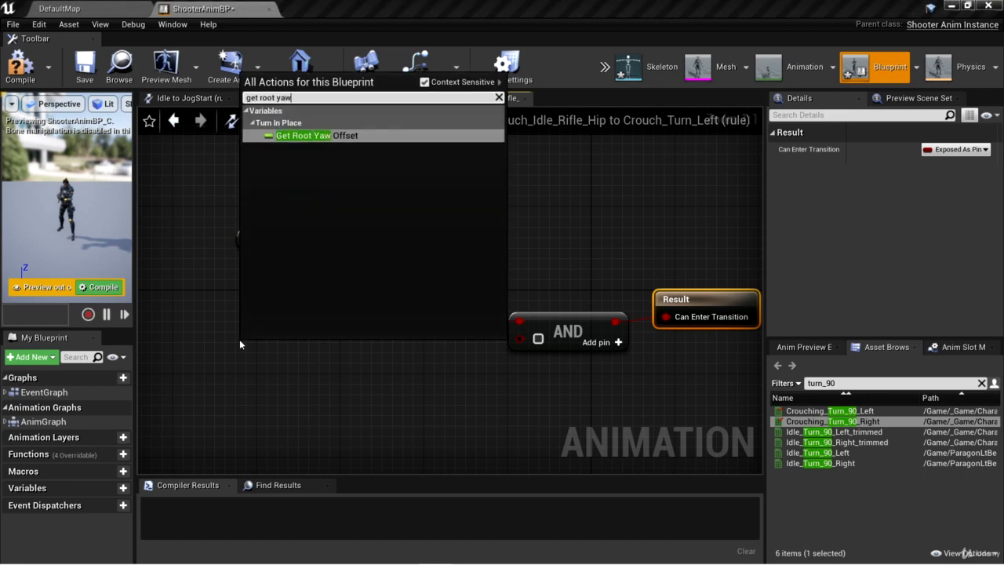
click(348, 135)
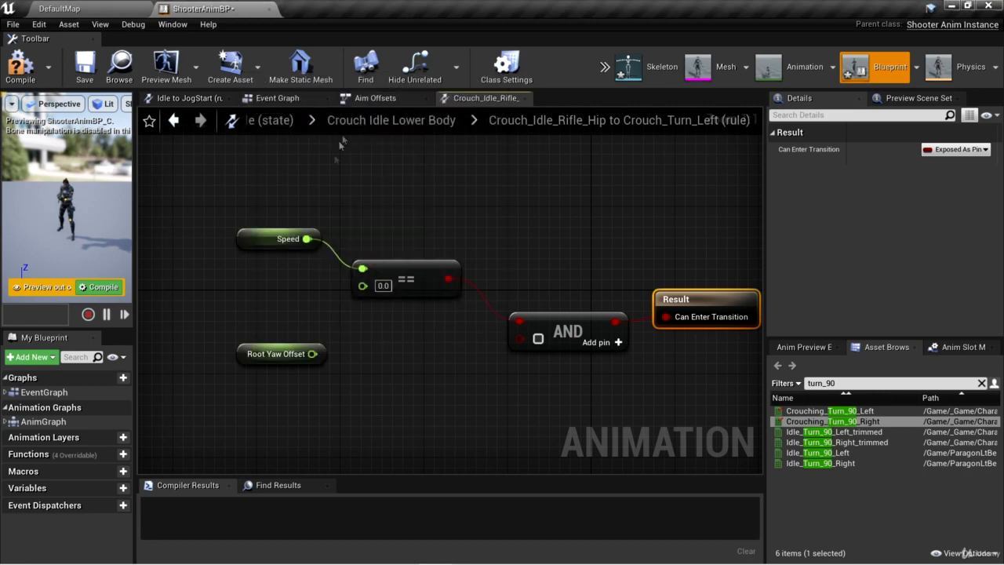
drag(261, 348, 308, 371)
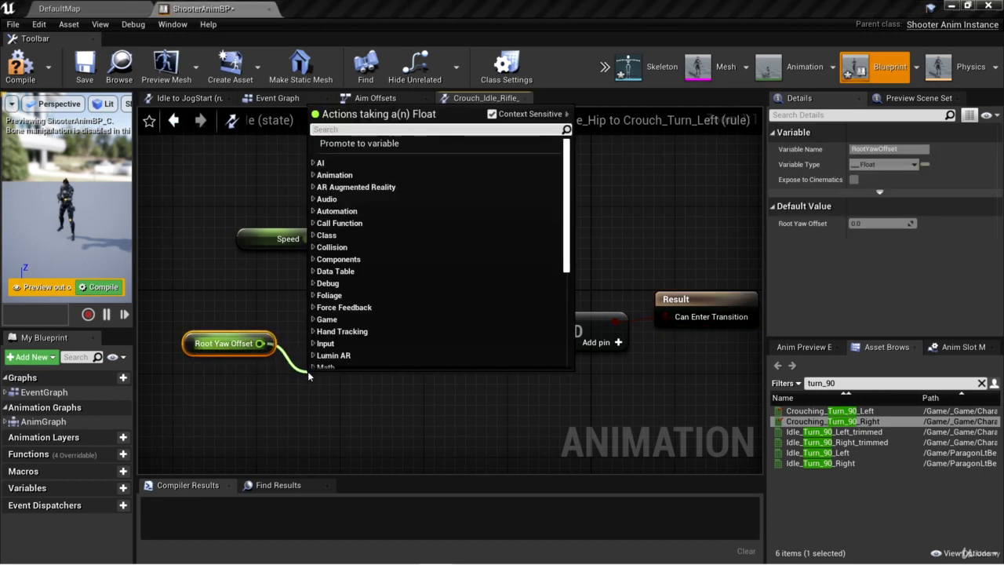
text(>)
click(369, 166)
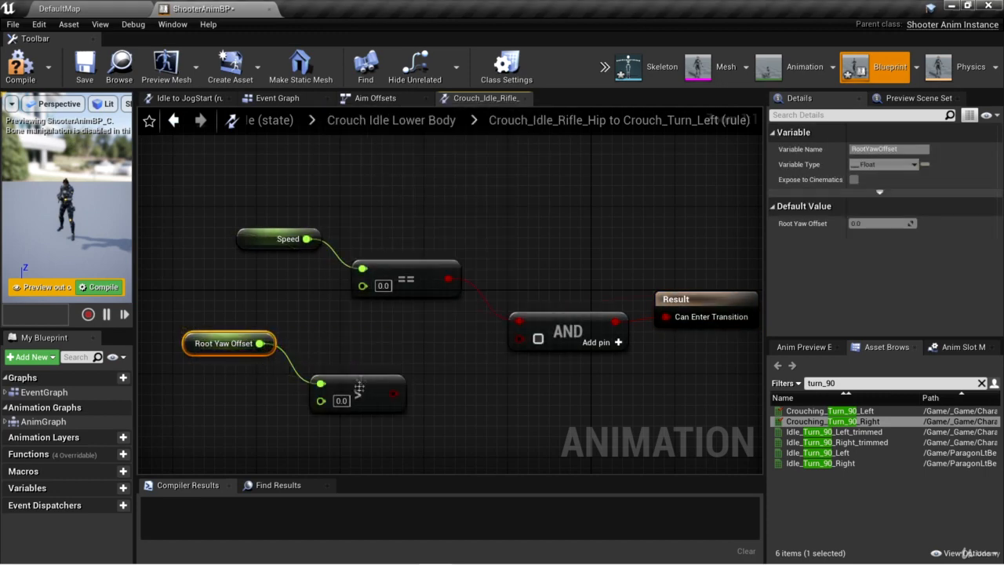
Step: Set the Greater node's comparison value to 90.0 and connect its result to the second input of the AND node
click(340, 401)
text(9)
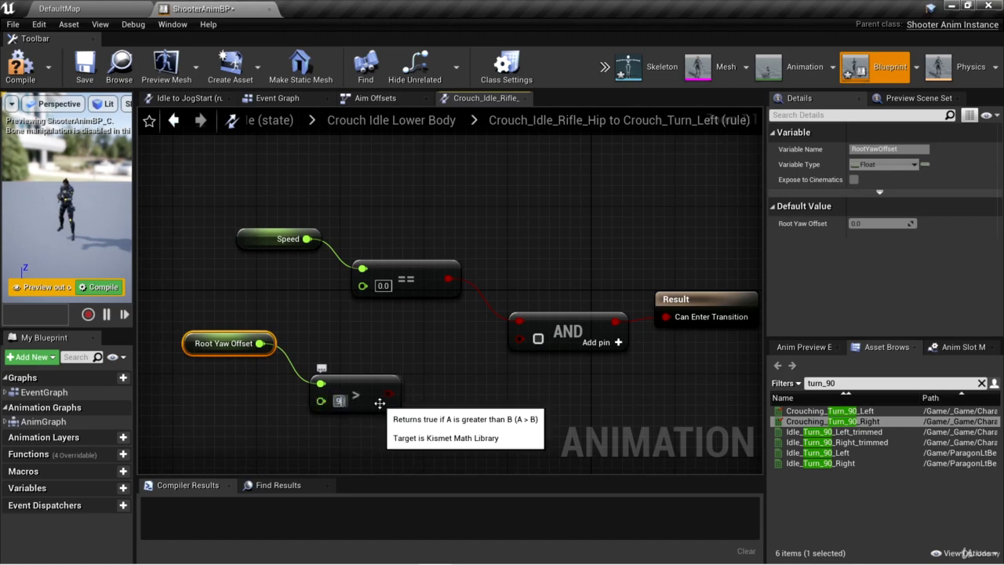
text(0)
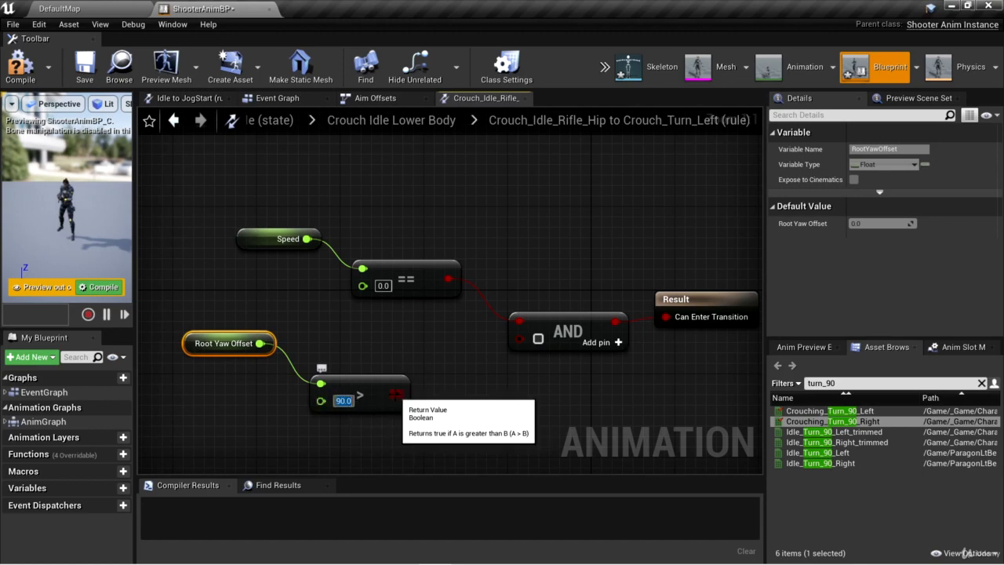
drag(393, 393, 520, 338)
drag(364, 396, 365, 375)
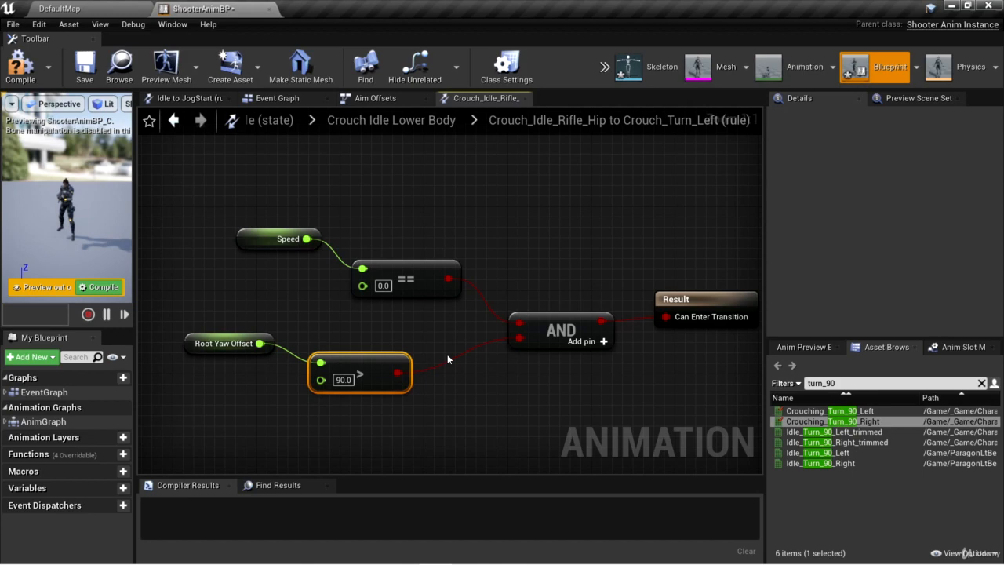
drag(382, 361, 373, 353)
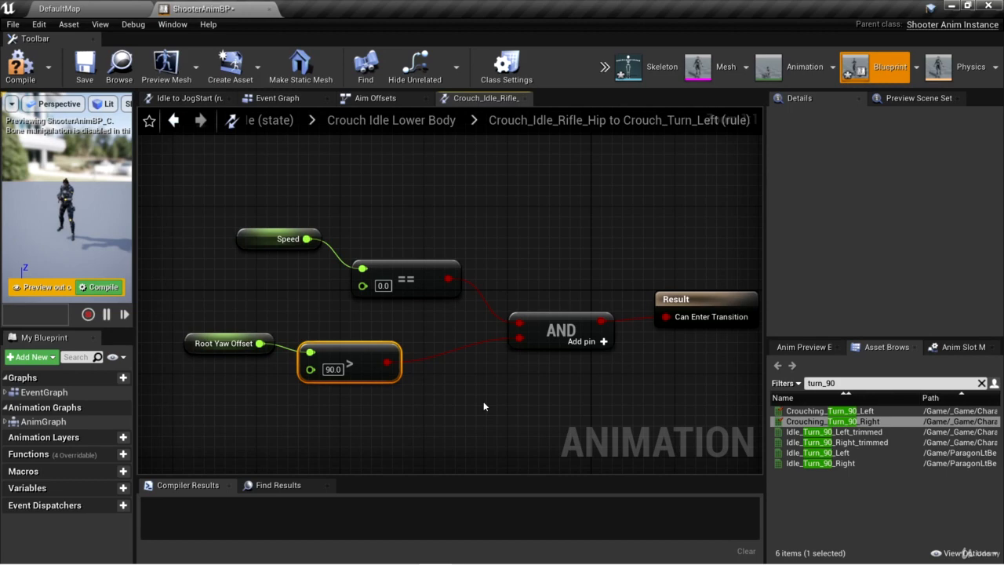
Step: Add an Is in Air getter through a NOT Boolean node and connect it to a new third input on the AND node
right_click(313, 414)
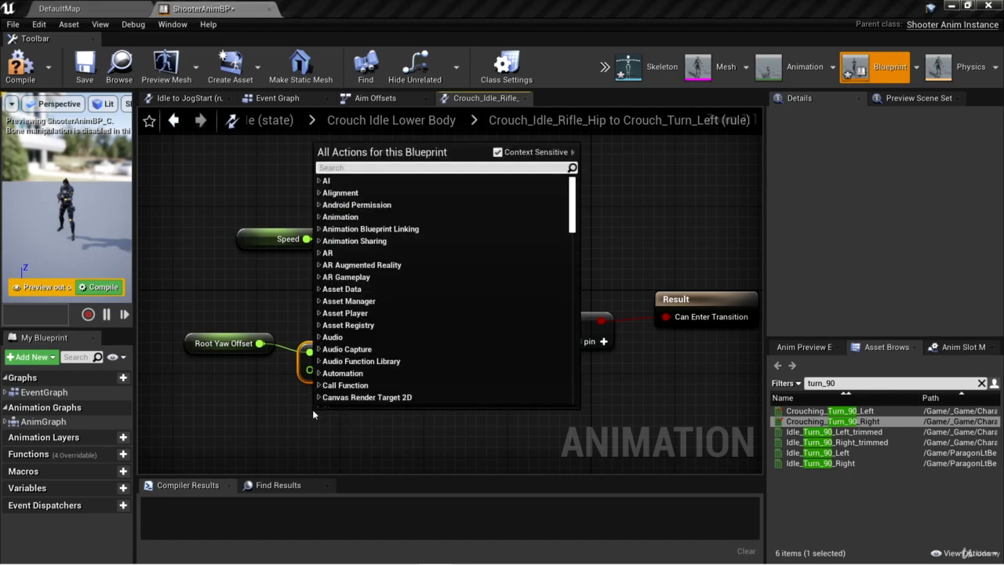
text(is in air)
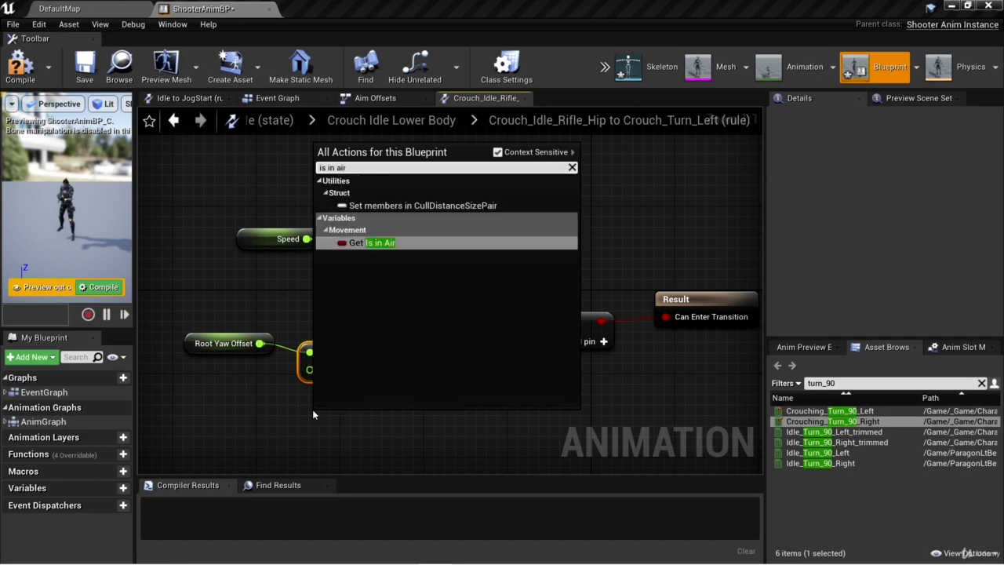
click(379, 243)
drag(390, 417, 442, 407)
text(not bo)
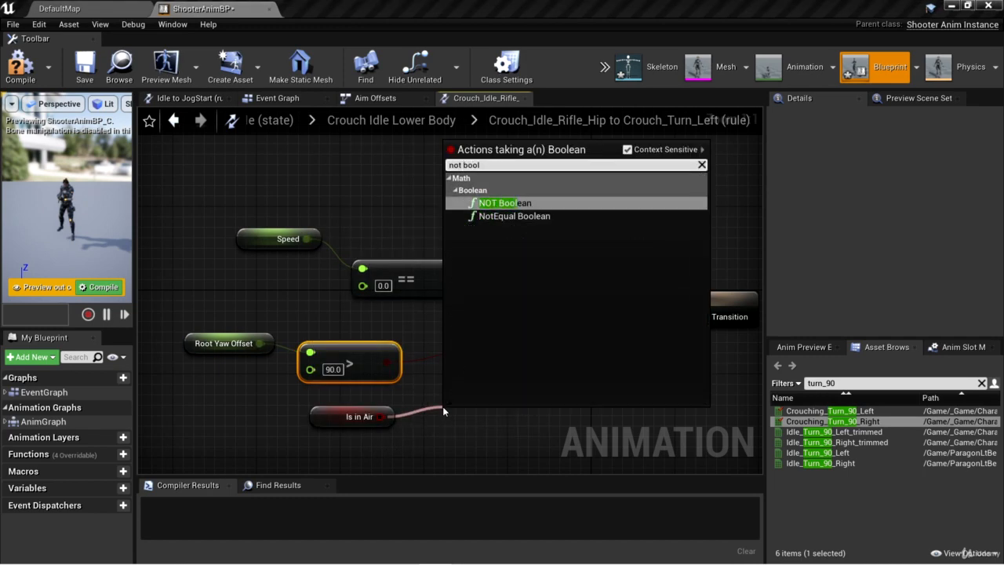
text(ol)
click(544, 203)
click(600, 352)
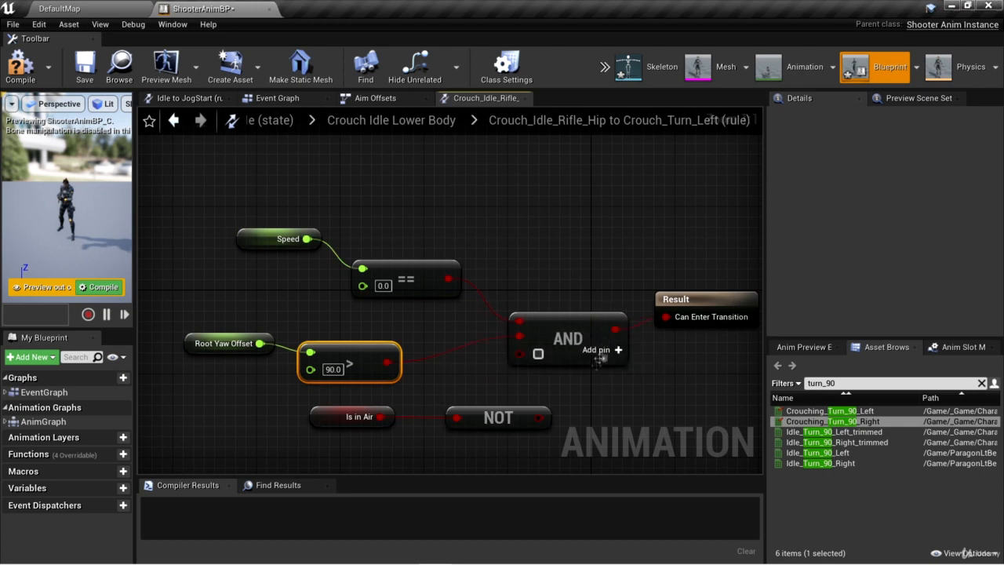
drag(542, 417, 519, 352)
Step: Arrange the Root Yaw Offset comparison and the Is in Air and NOT nodes in compact rows beneath the Speed comparison
click(520, 413)
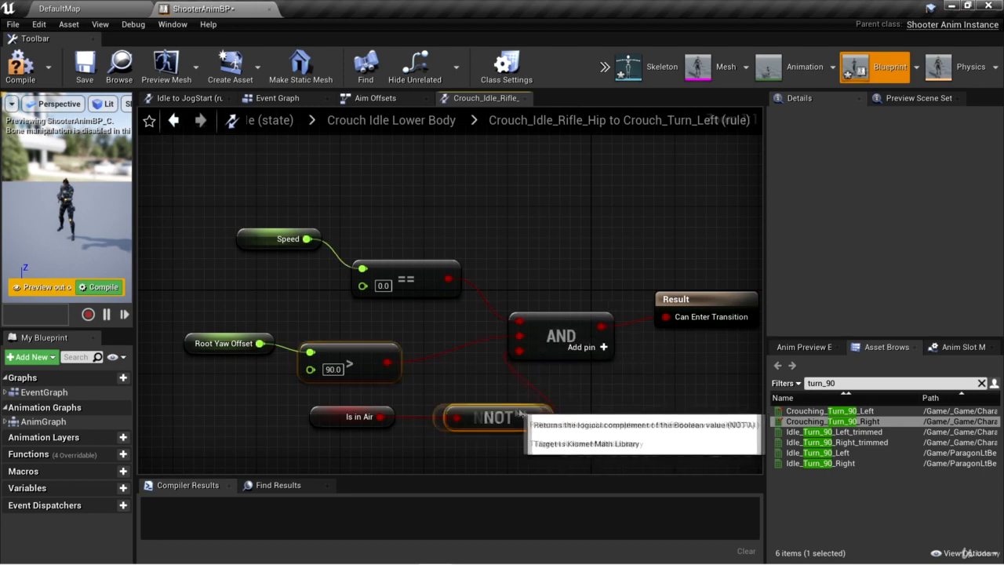
drag(520, 414, 487, 416)
drag(458, 460, 394, 419)
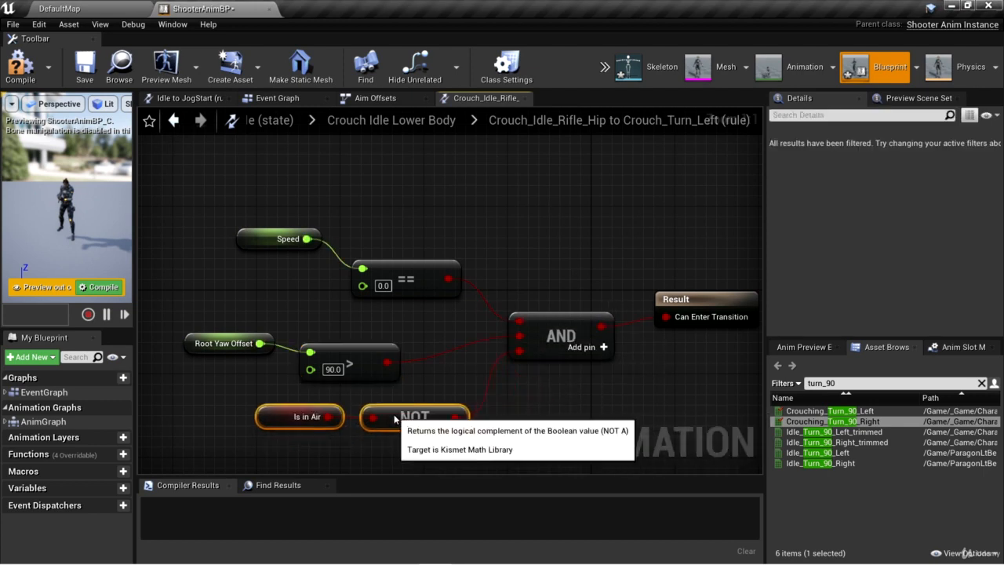
click(349, 364)
ctrl+click(224, 343)
drag(356, 348, 386, 326)
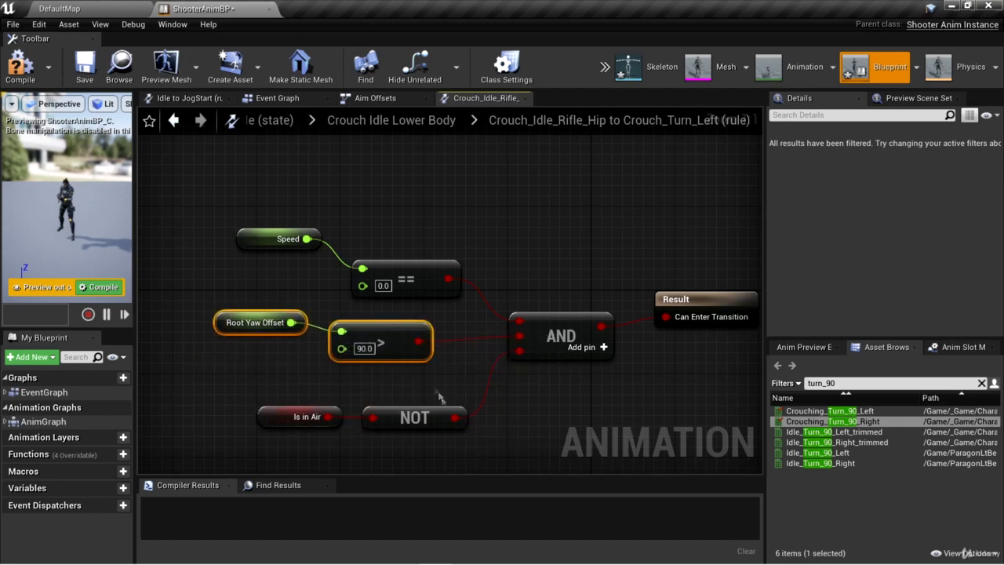
drag(440, 398, 322, 423)
drag(397, 415, 387, 384)
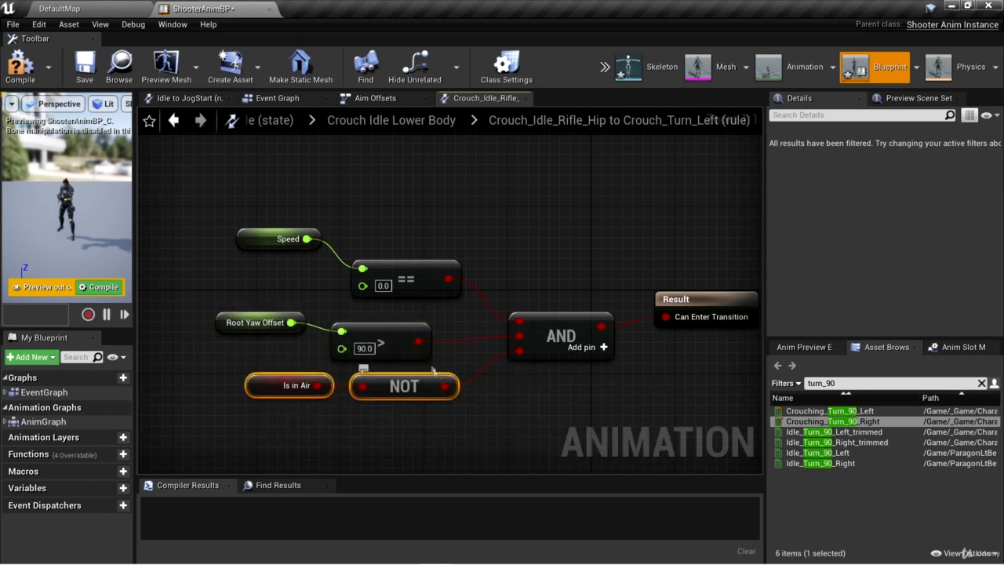
drag(434, 315, 248, 339)
drag(384, 329, 384, 318)
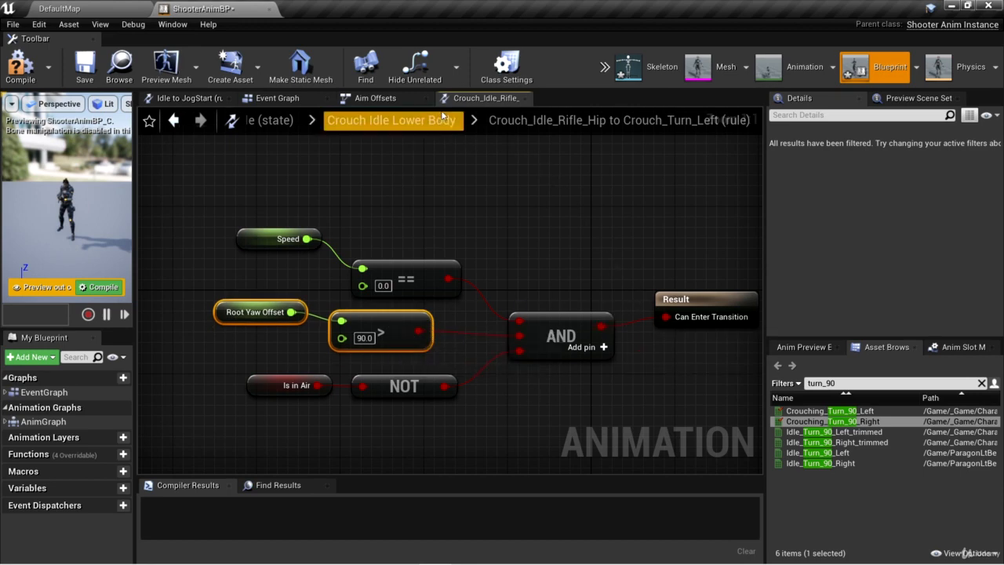
Step: In the Crouch_Idle_Rifle_Hip to Crouch_Turn_Right rule, add a Speed getter feeding an Equal (float) node that compares with 0.0
click(391, 120)
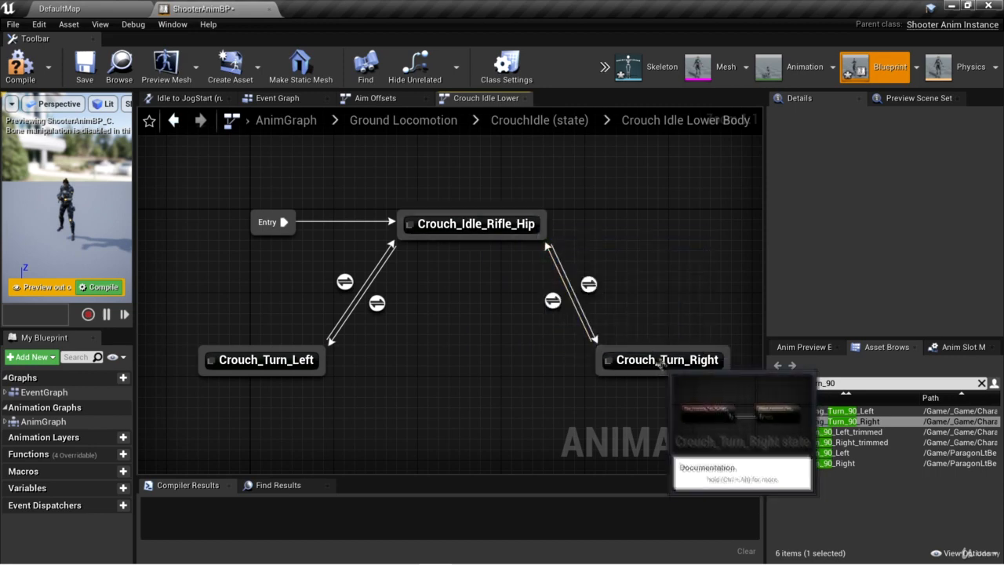
double_click(590, 285)
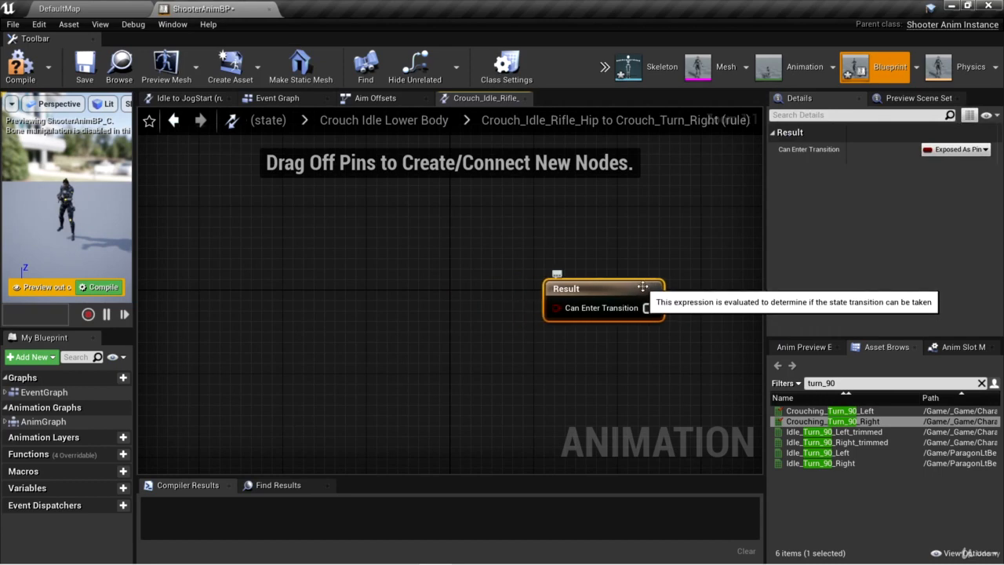
right_click(324, 253)
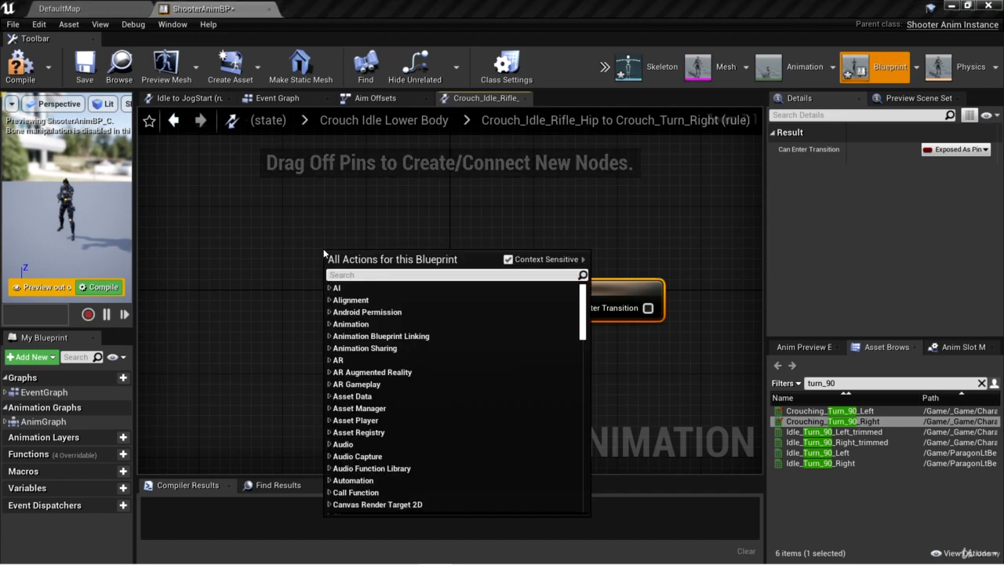
text(speed)
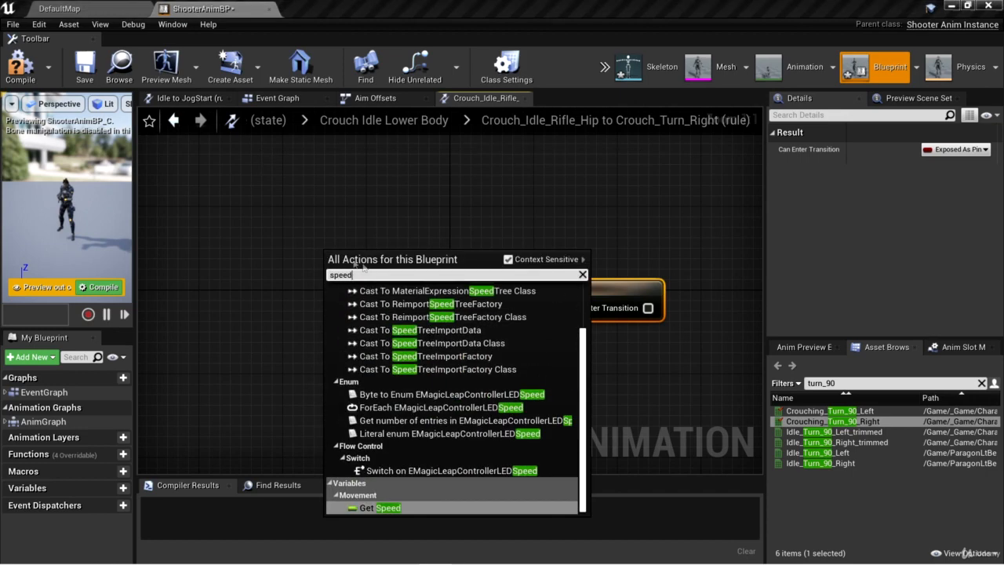
key(Return)
mouse_move(349, 264)
mouse_down()
mouse_move(229, 262)
mouse_move(337, 271)
mouse_up()
text(==)
click(418, 357)
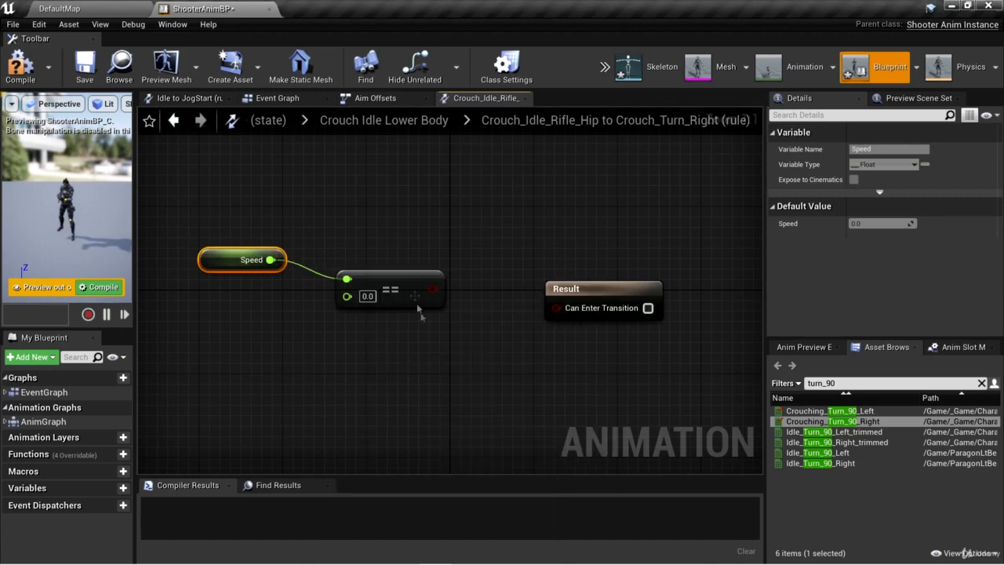
drag(434, 290, 487, 318)
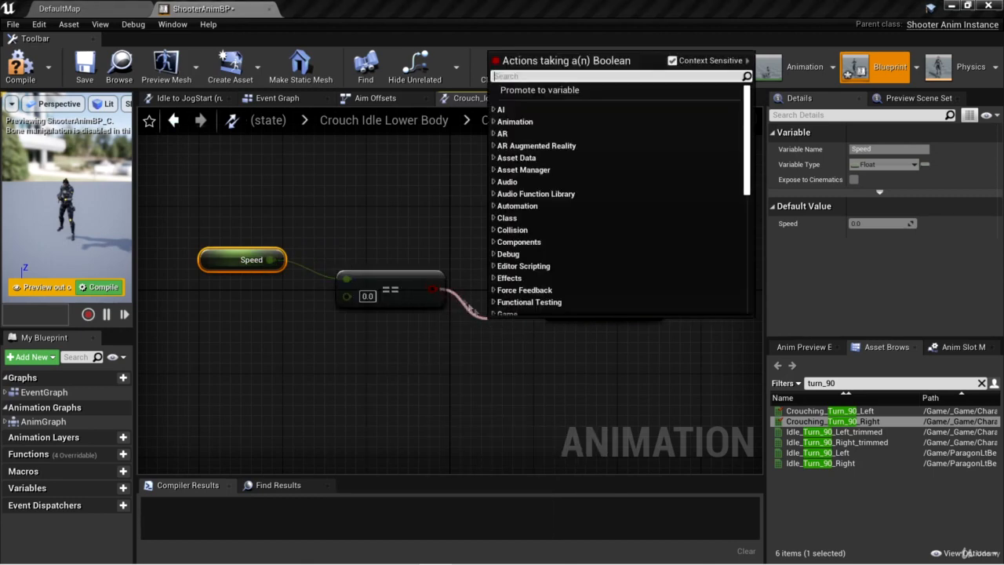
click(433, 210)
click(434, 210)
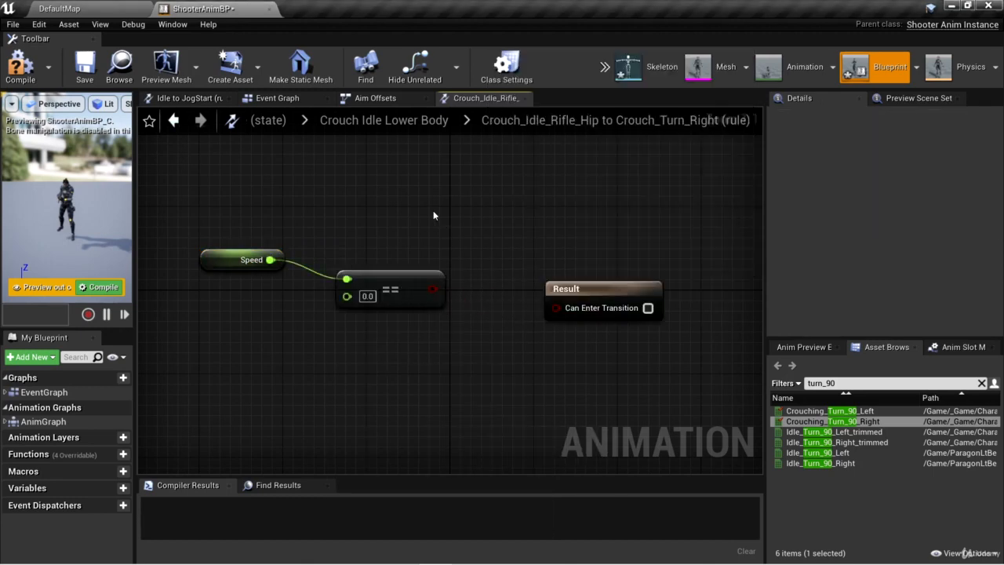
Step: Add an AND Boolean node, feed the Speed comparison into it and connect its output to Can Enter Transition
right_click(459, 305)
text(and bool)
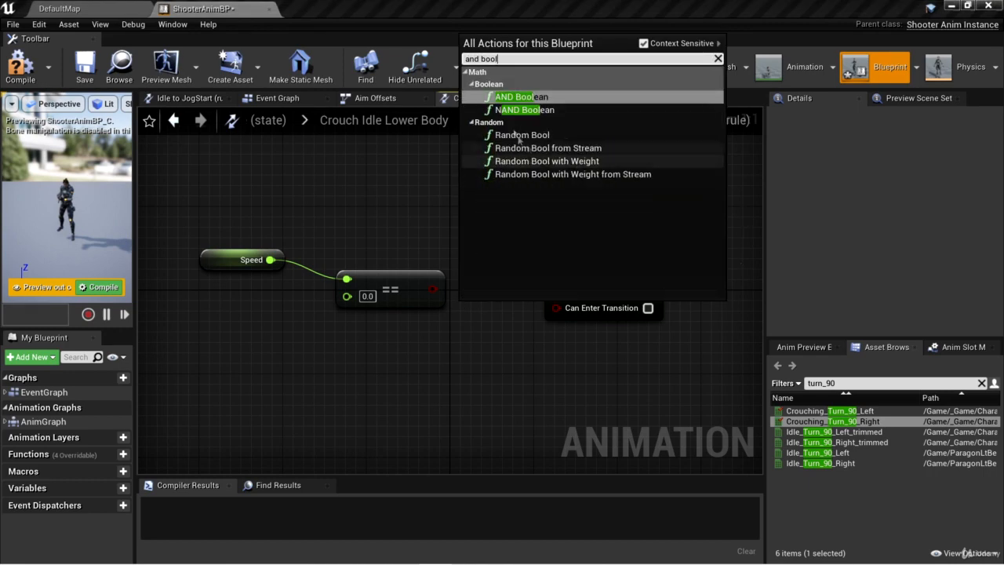
click(531, 96)
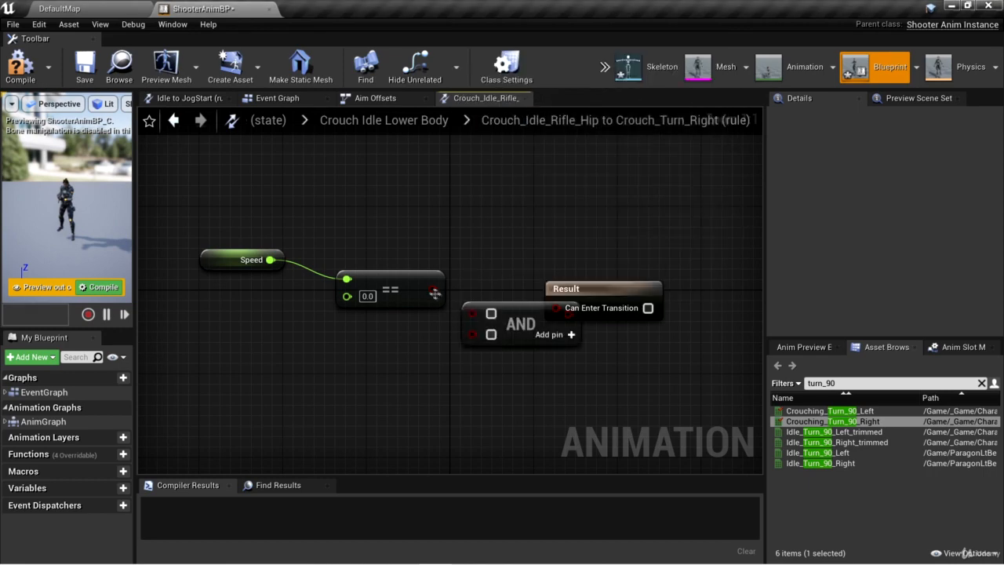
drag(434, 293, 472, 313)
drag(566, 289, 617, 290)
drag(570, 312, 616, 309)
drag(533, 315, 534, 326)
Step: Add a Root Yaw Offset getter feeding a Less (float) node in the Crouch_Turn_Right rule
right_click(188, 352)
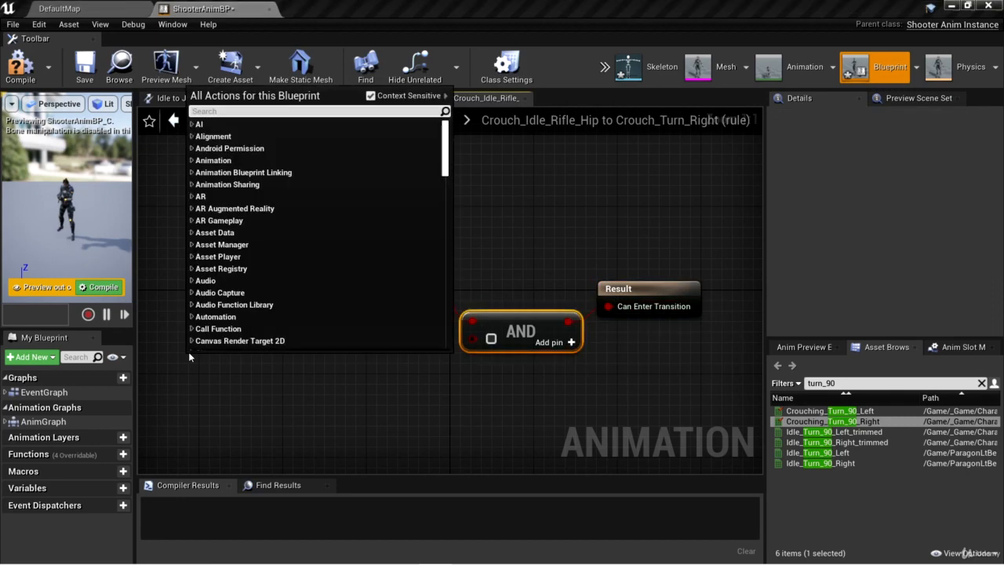
text(root yaw)
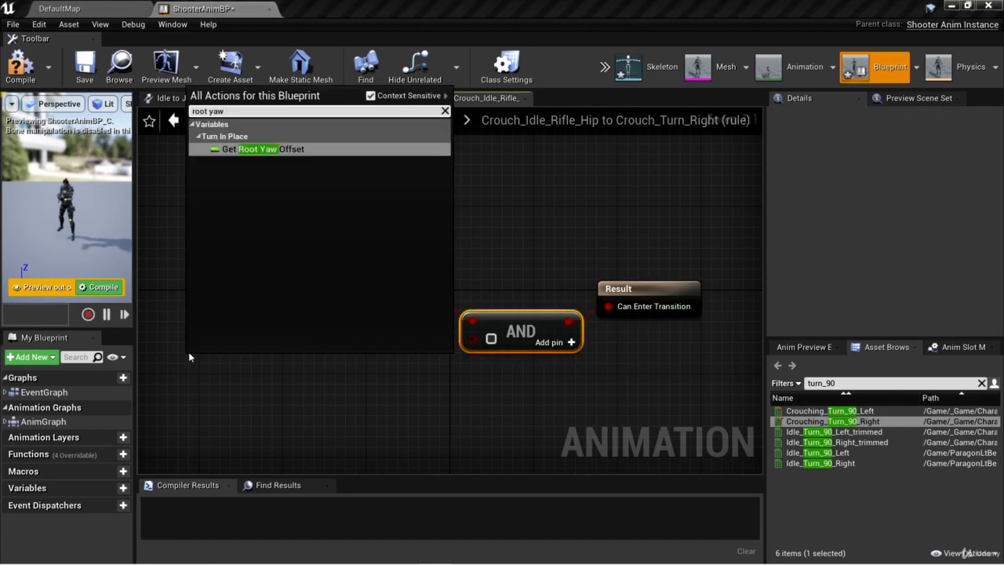
click(260, 150)
drag(267, 365, 364, 377)
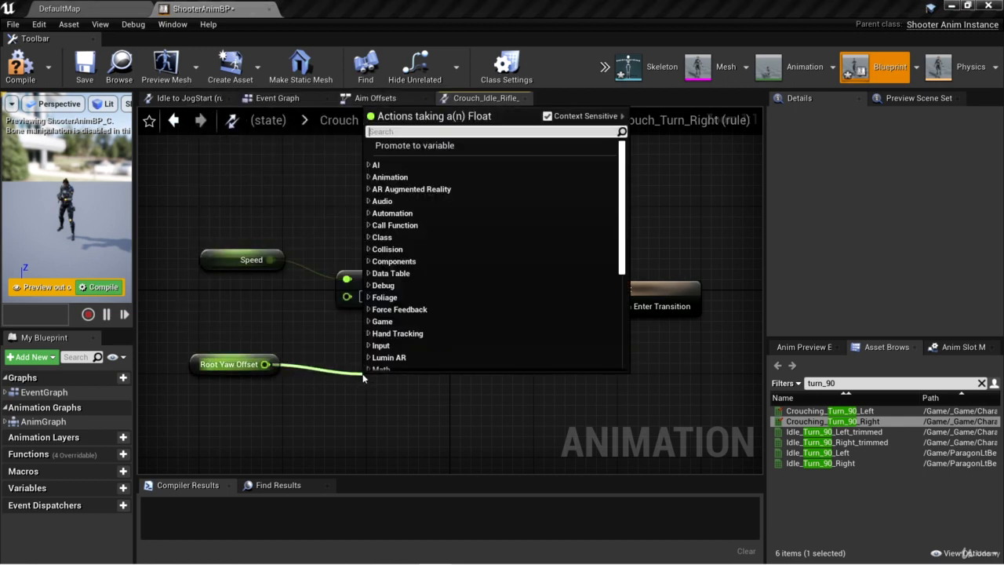
text(<)
click(452, 169)
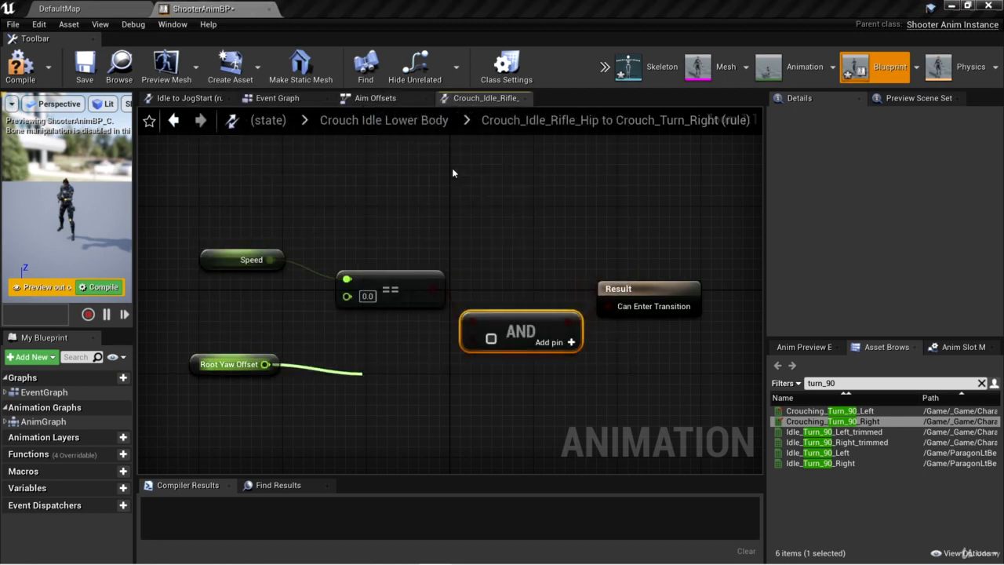
Step: Set the Less node's comparison value to -90.0 and connect its result to the AND node's second input
click(398, 401)
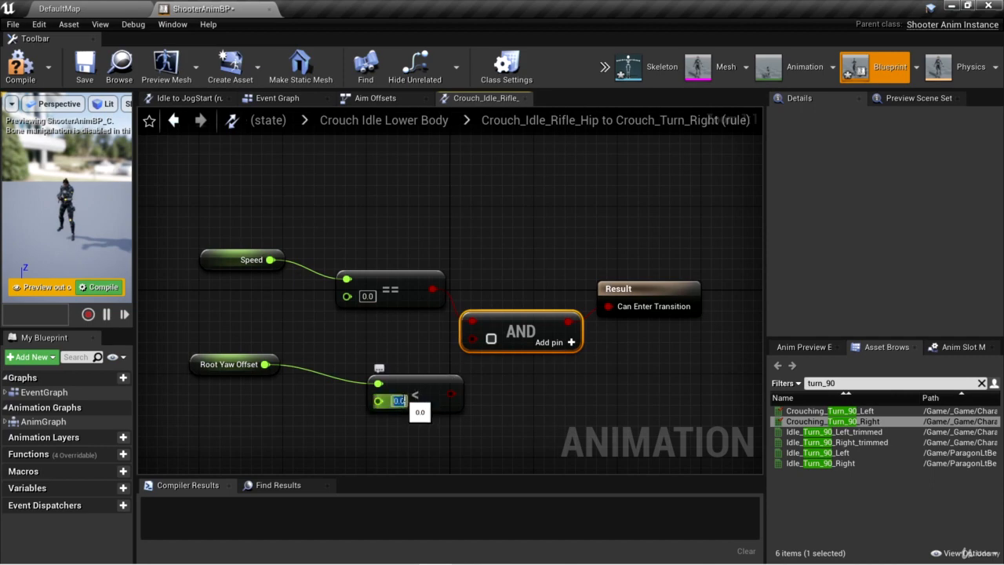
text(-90)
key(Return)
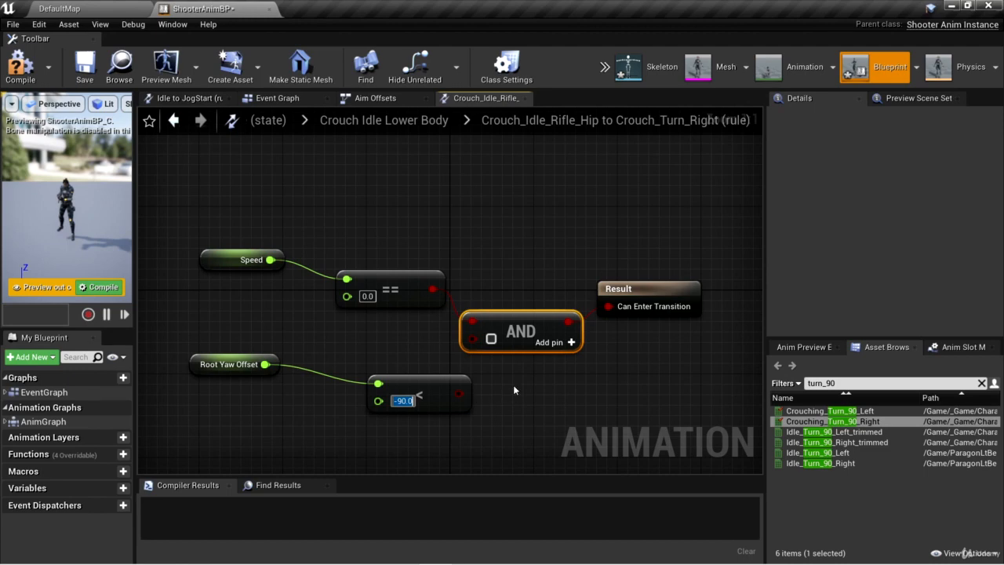
click(447, 387)
drag(447, 388, 471, 338)
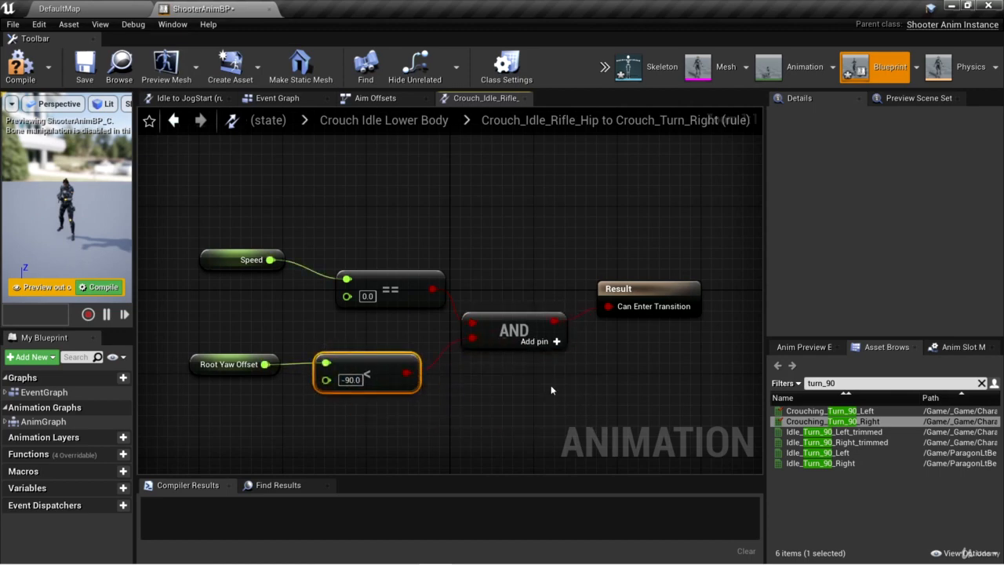
Step: Add an Is in Air getter feeding a NOT Boolean node in the Crouch_Idle_Rifle_Hip to Crouch_Turn_Right rule
right_click(276, 423)
text(is in air)
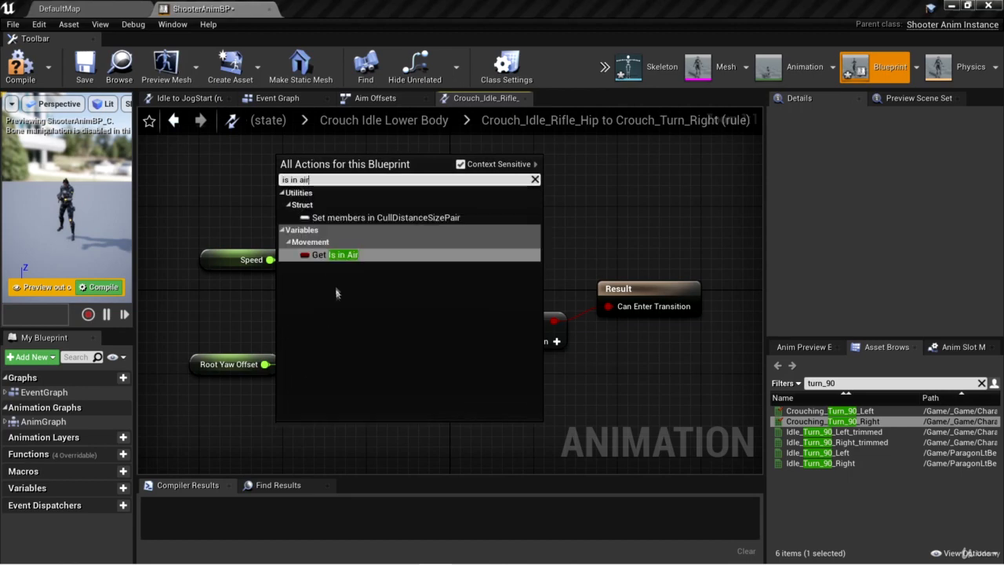
key(Return)
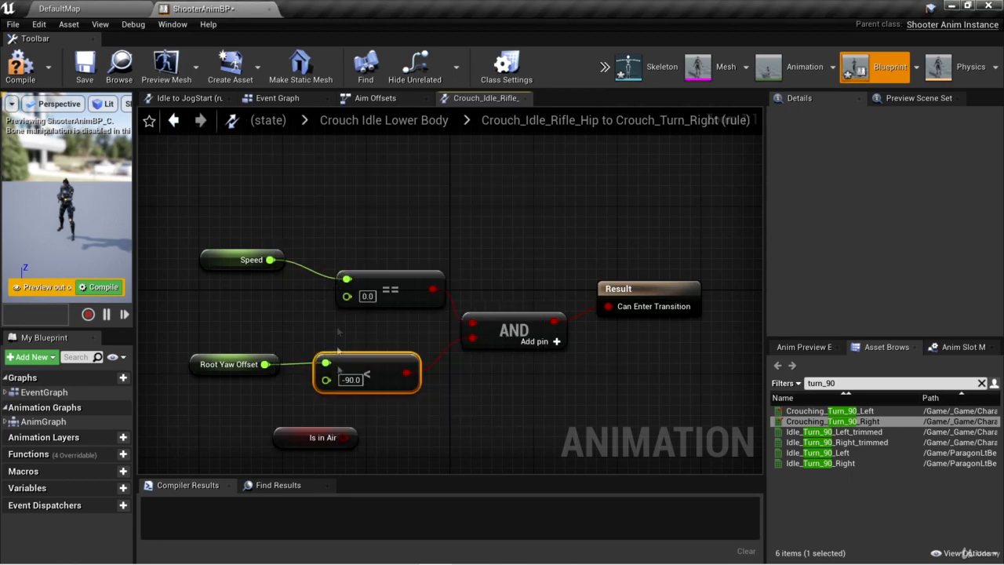
drag(354, 437, 419, 438)
text(not)
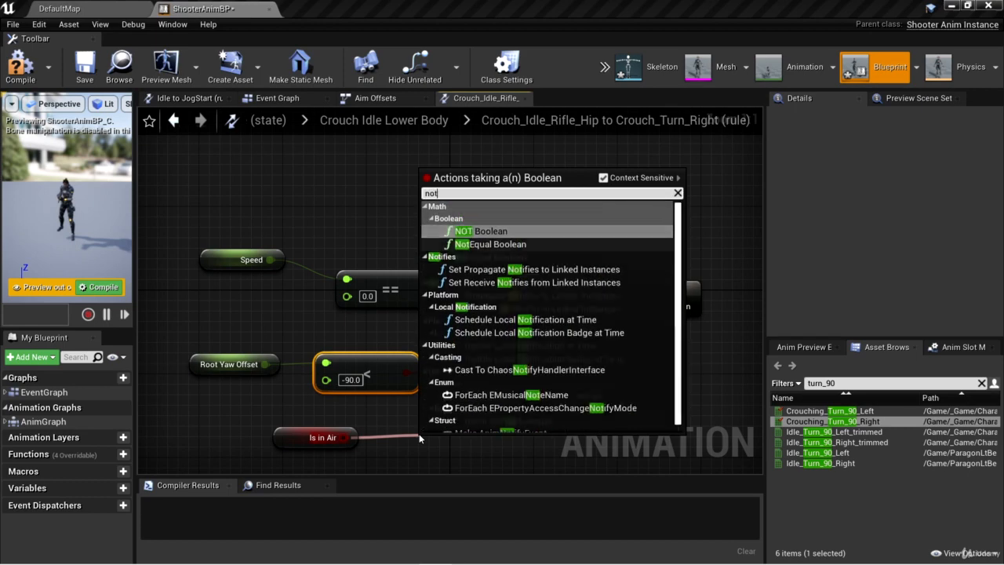
click(511, 233)
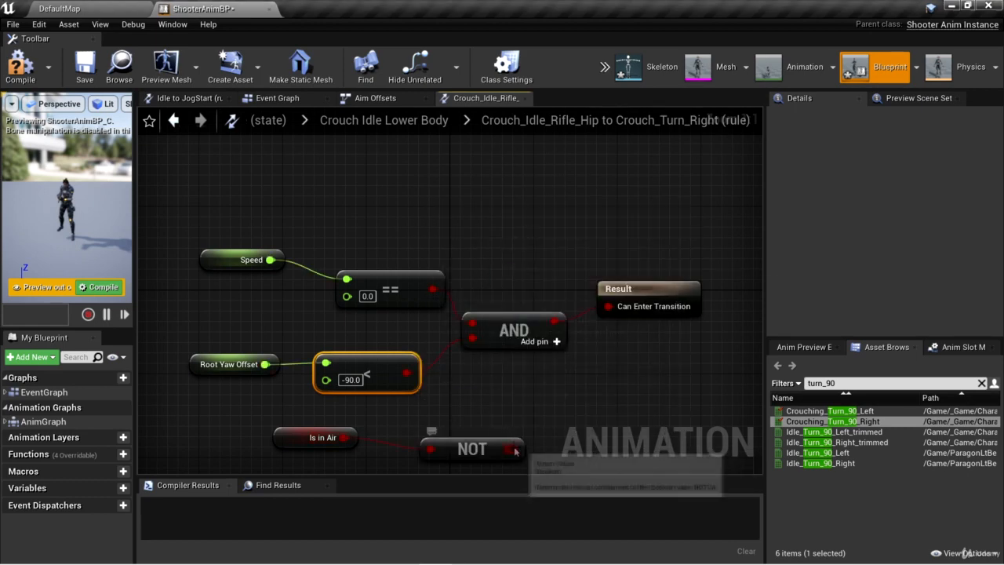
Step: Add a third input to the AND node, connect the NOT result to it and tidy the node layout
click(557, 342)
drag(472, 353, 448, 424)
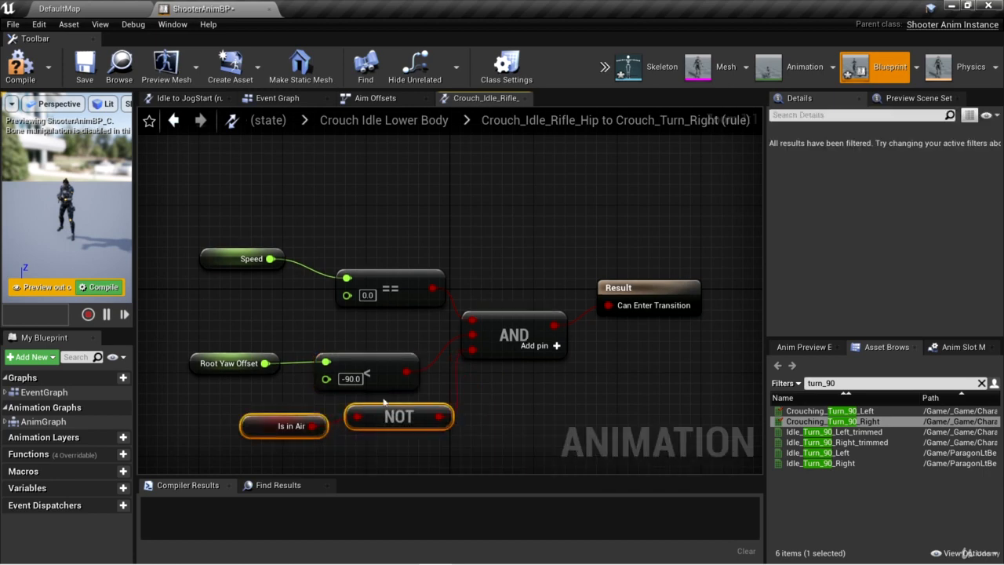
drag(383, 402, 274, 354)
click(385, 326)
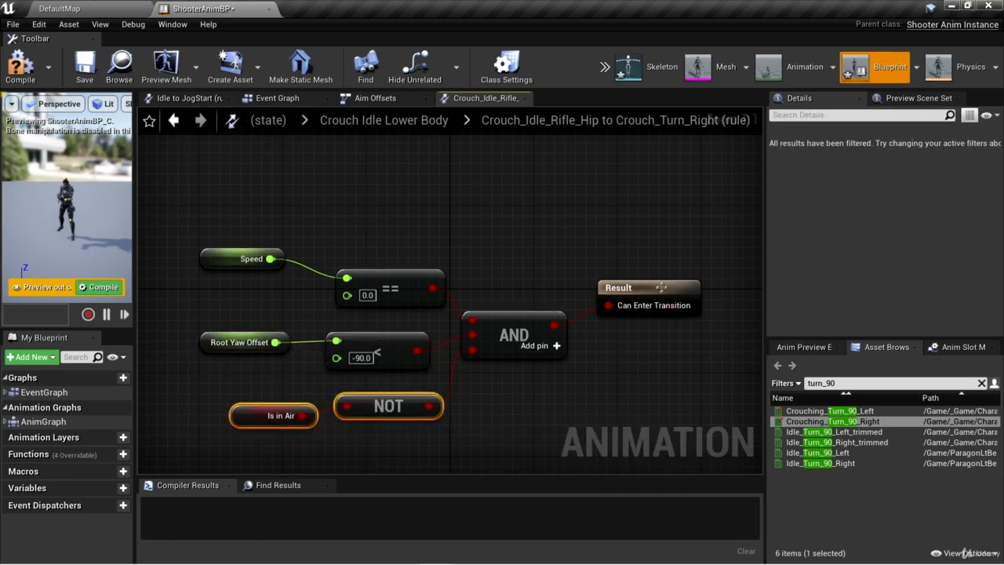
drag(657, 286, 668, 307)
Step: Return to the Crouch Idle Lower Body state machine and open the Crouch_Turn_Left to Crouch_Idle_Rifle_Hip transition rule
click(437, 122)
drag(312, 383, 301, 393)
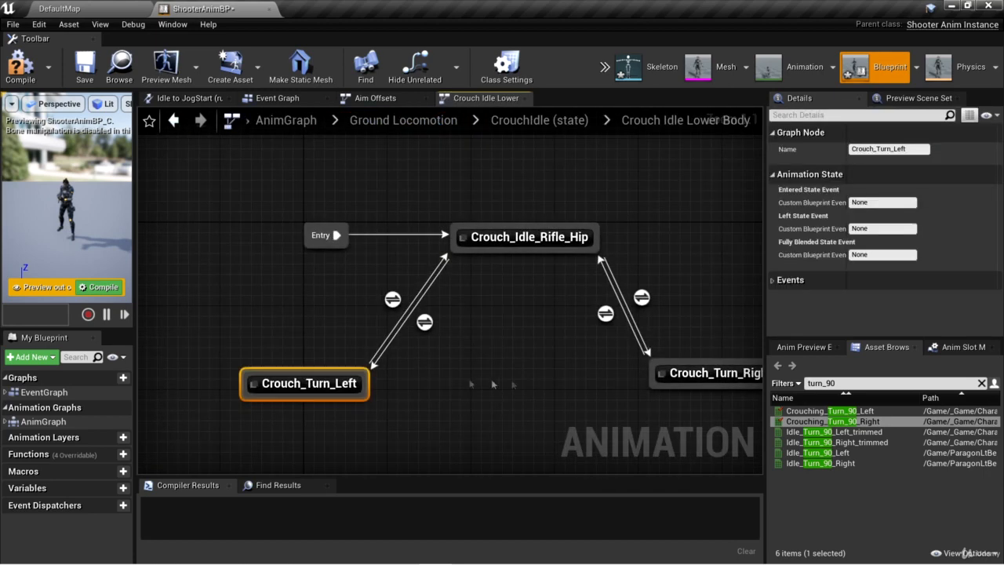
right_drag(563, 390, 540, 377)
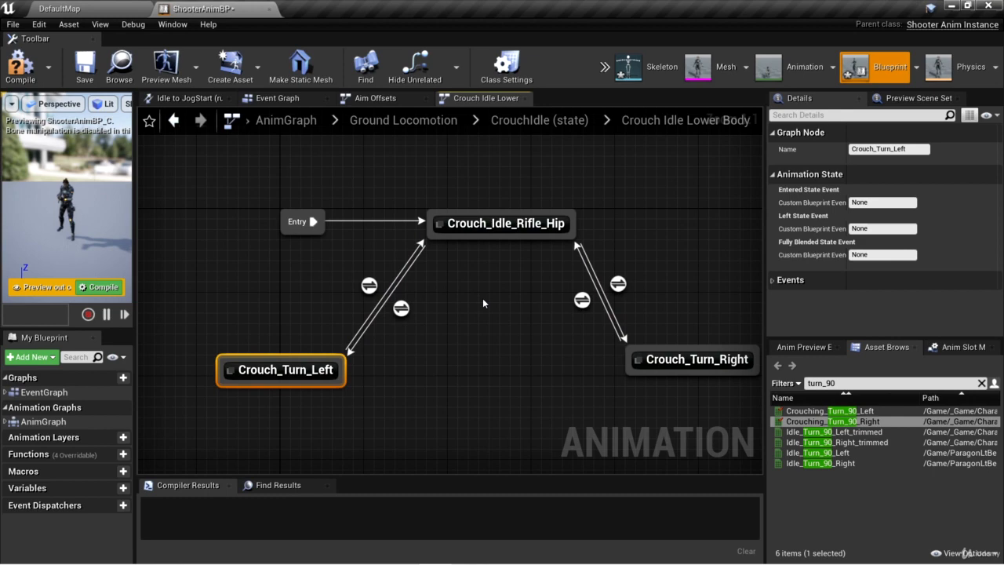
double_click(369, 285)
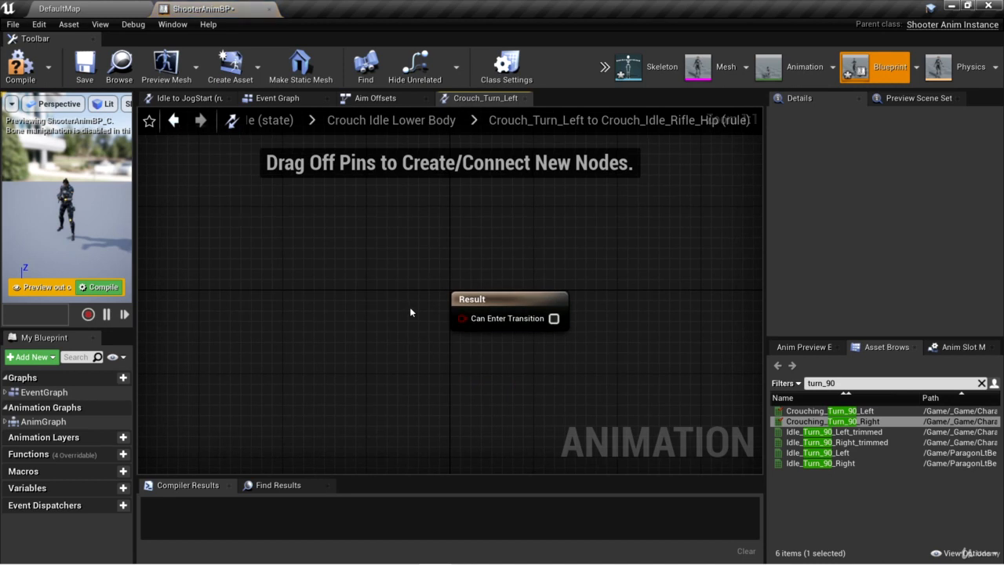
Step: Add a Time Remaining (ratio) node for Crouching_Turn_90_Left feeding a Less (float) node that compares with 0.1
right_click(228, 251)
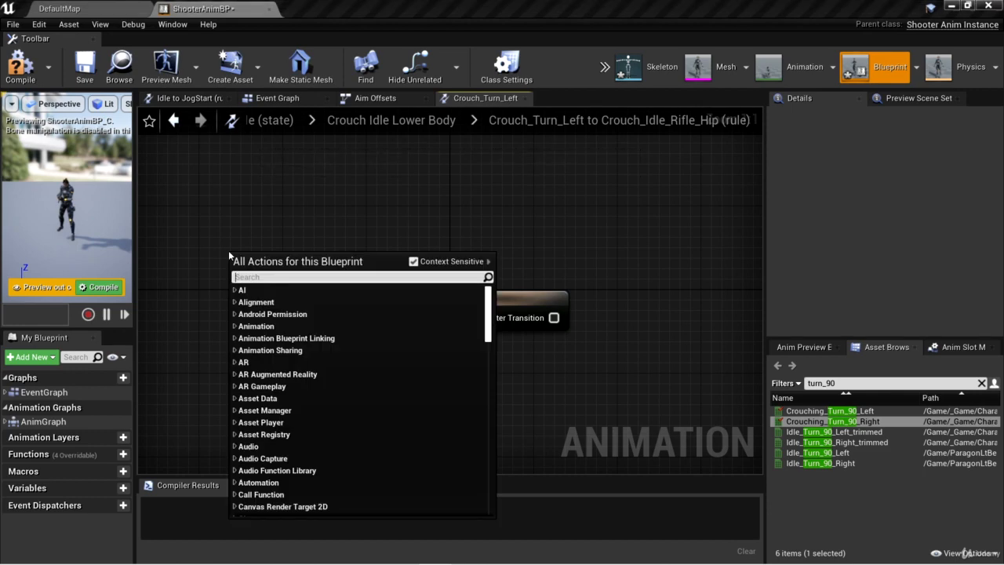
text(time remaining ratio)
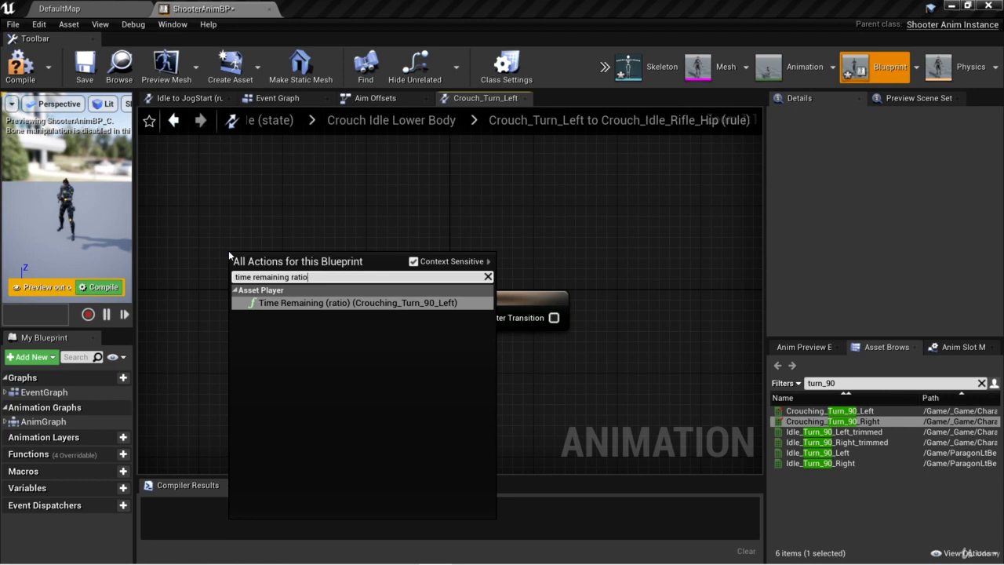
click(357, 304)
drag(386, 265, 292, 255)
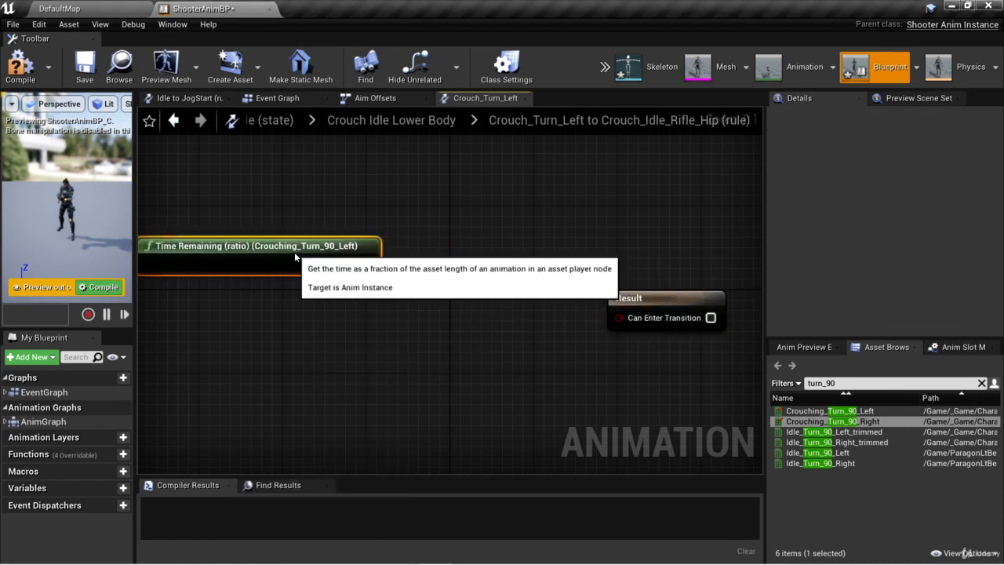
drag(367, 264, 386, 305)
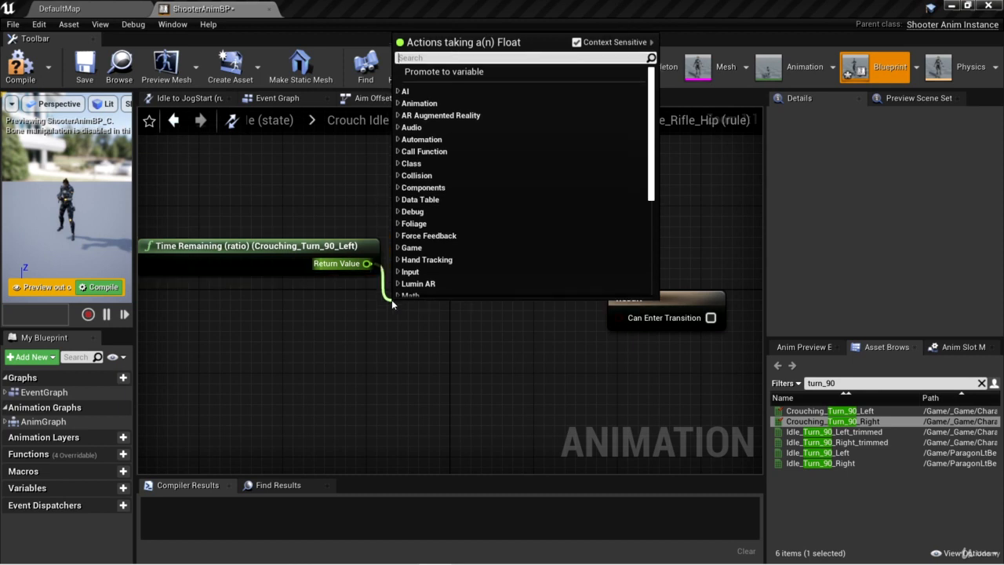
text(<)
click(494, 109)
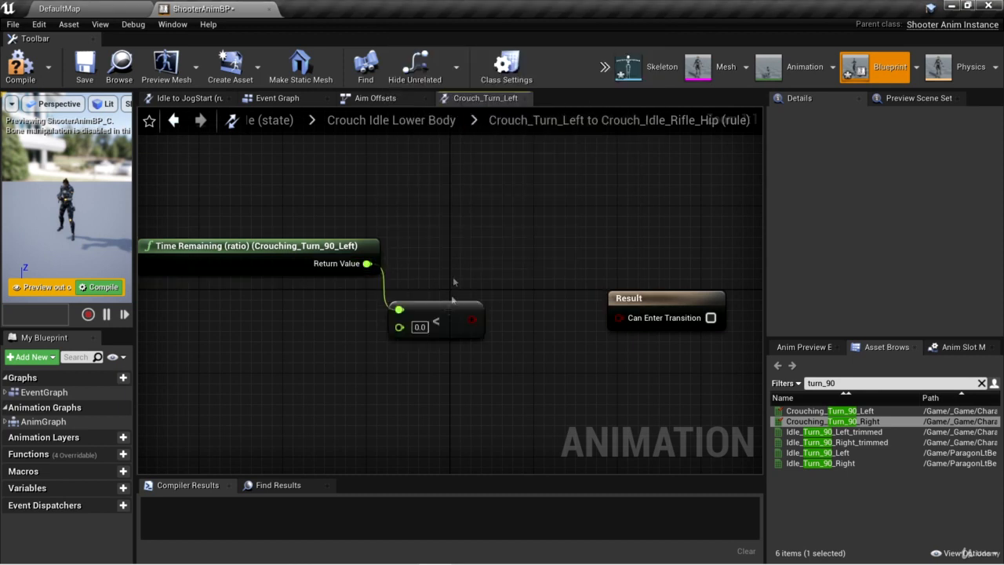
click(421, 327)
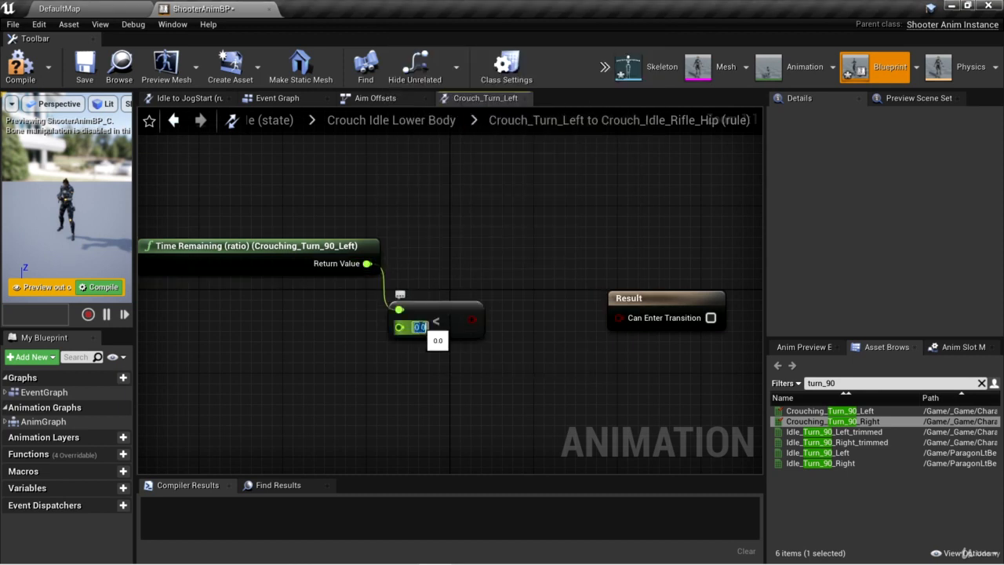
text(0.1)
Step: Add an OR Boolean node fed by the time-remaining comparison, connect it to Can Enter Transition and space out the nodes
drag(685, 300, 706, 289)
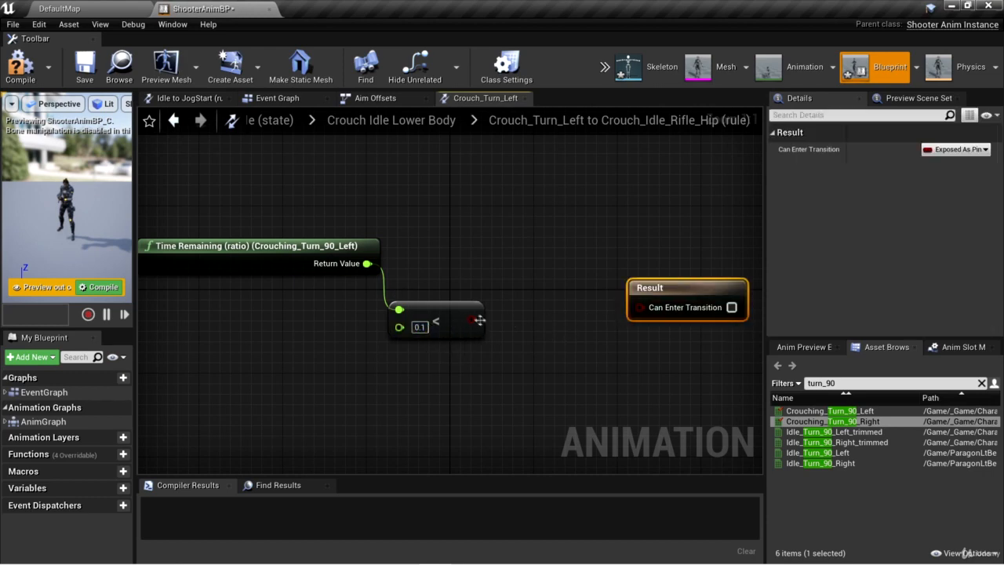
drag(472, 320, 554, 325)
text(or)
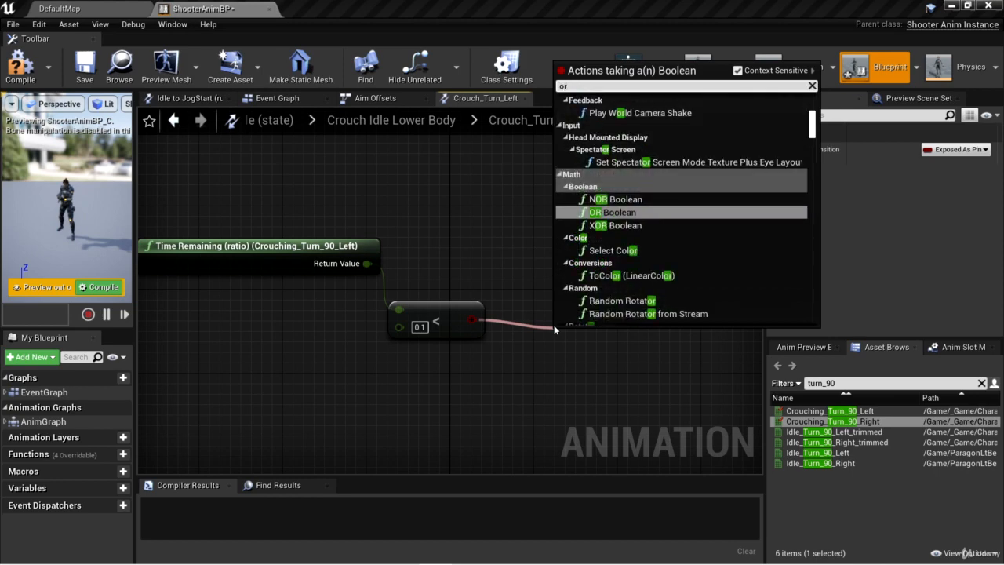
click(640, 212)
drag(654, 346, 590, 335)
drag(671, 288, 682, 290)
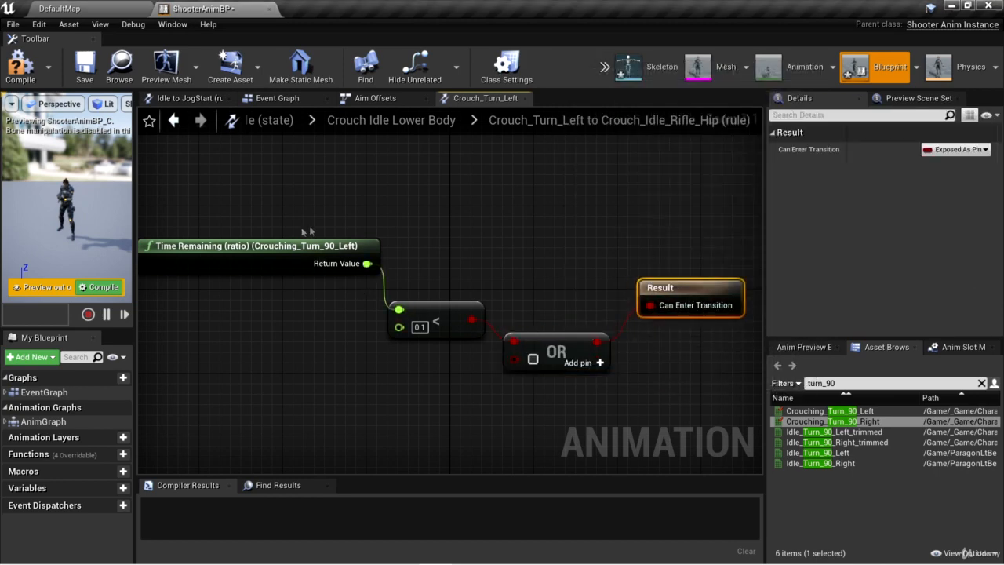
drag(404, 309, 414, 267)
drag(681, 292, 692, 292)
drag(576, 333, 594, 334)
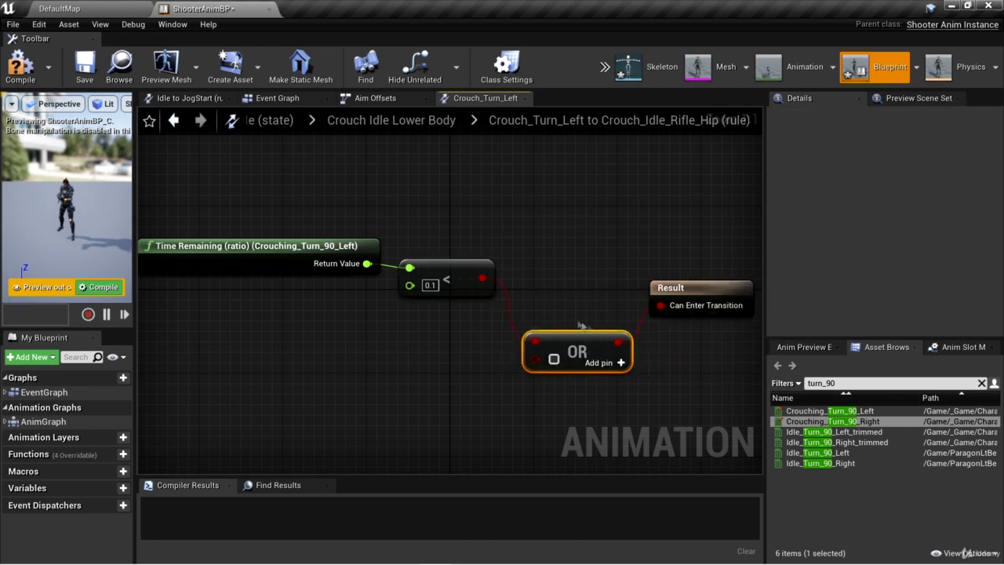
Step: Add a Speed getter with a Greater (float) comparison against 0.0 and connect its result to the OR node's second input
right_drag(620, 273, 605, 272)
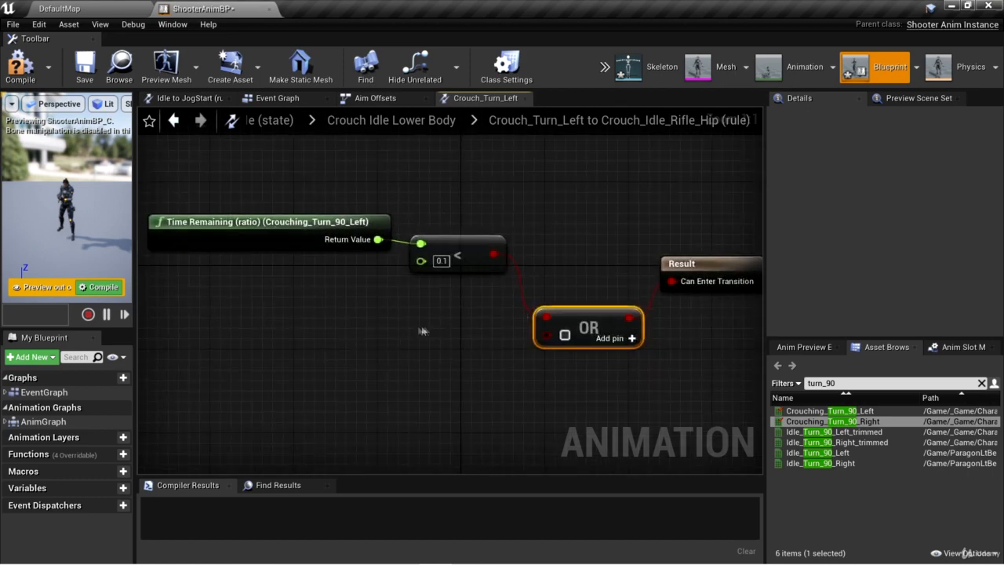
right_click(259, 307)
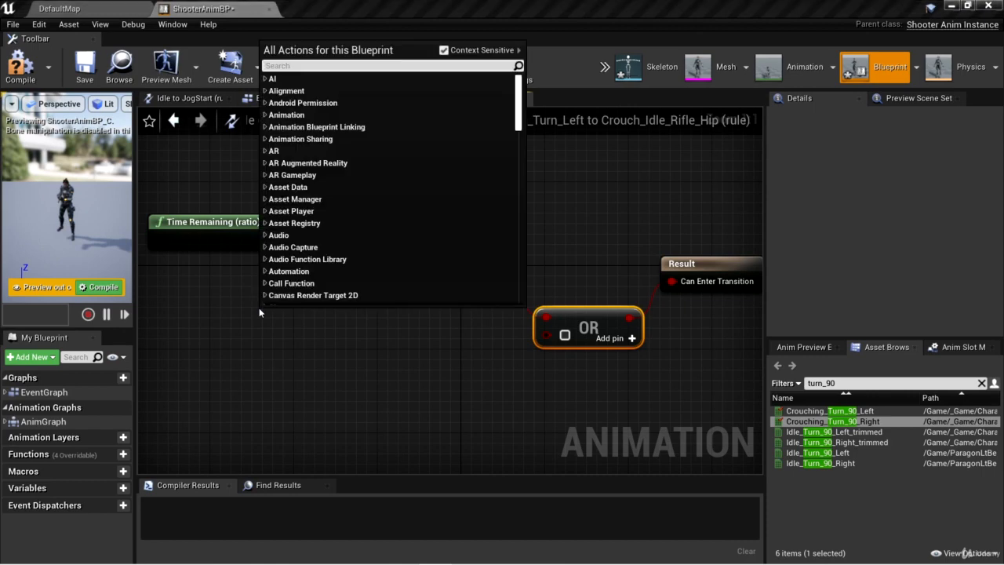
text(speed)
click(306, 294)
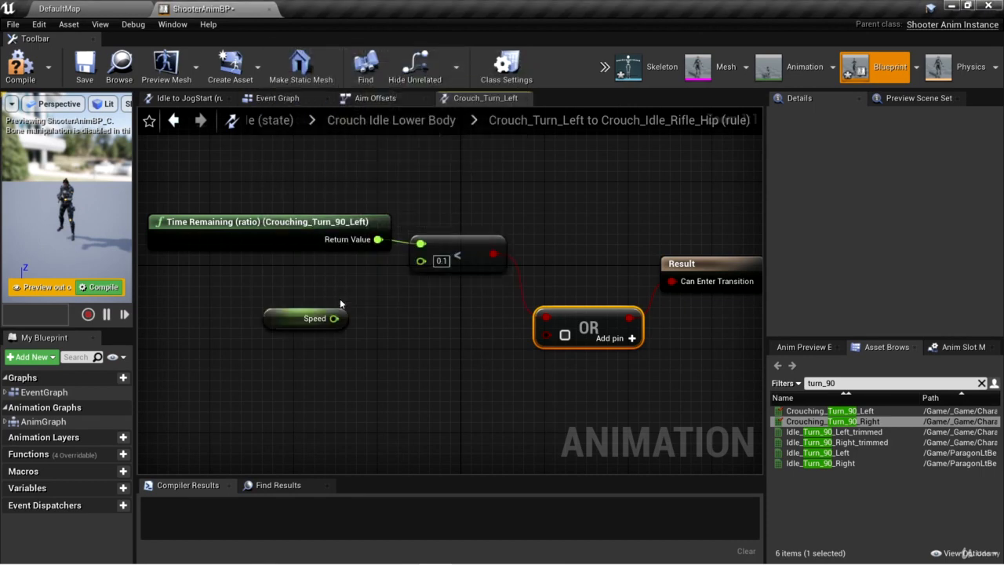
drag(334, 318, 367, 331)
text(>)
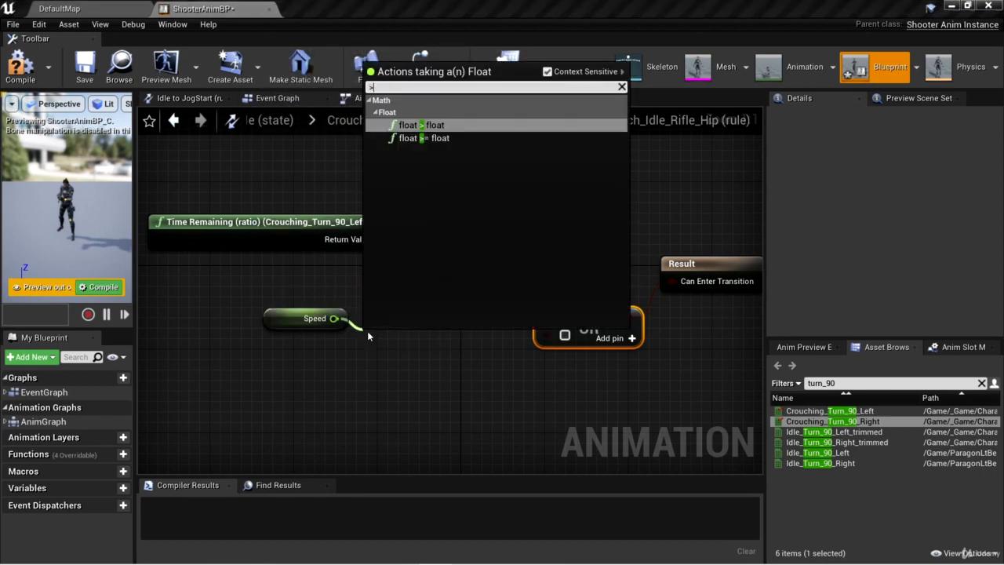
key(Return)
drag(453, 345, 547, 335)
drag(428, 341, 428, 321)
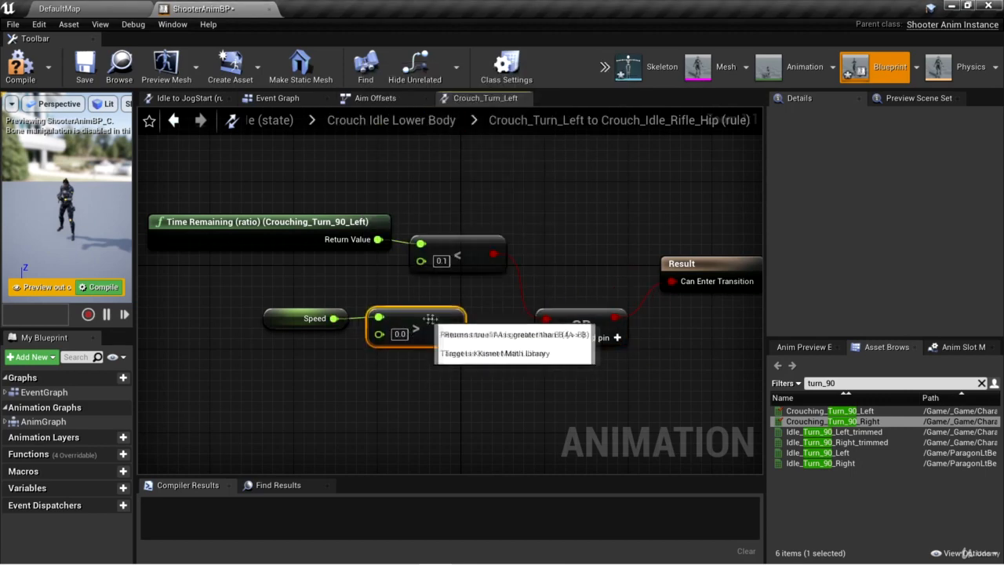
drag(414, 375, 314, 314)
drag(424, 316, 402, 313)
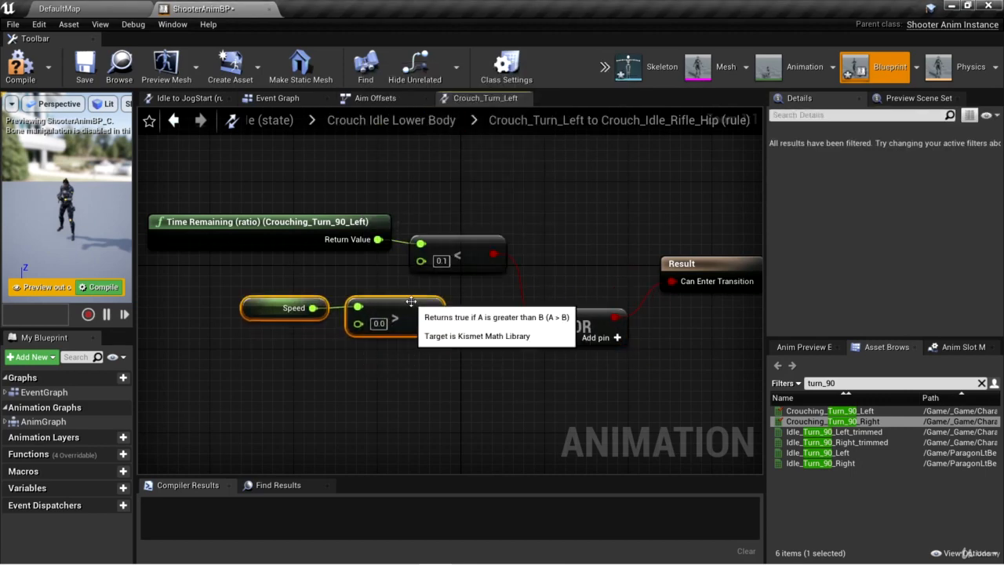
Step: Add an Is in Air getter and connect it to a new third input on the OR node
right_click(288, 378)
text(is in air)
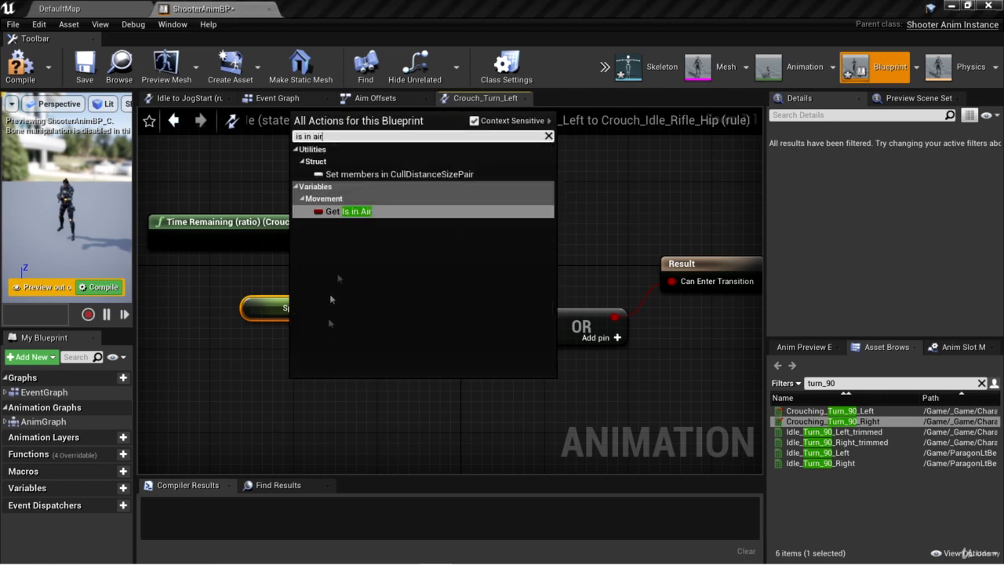
click(373, 212)
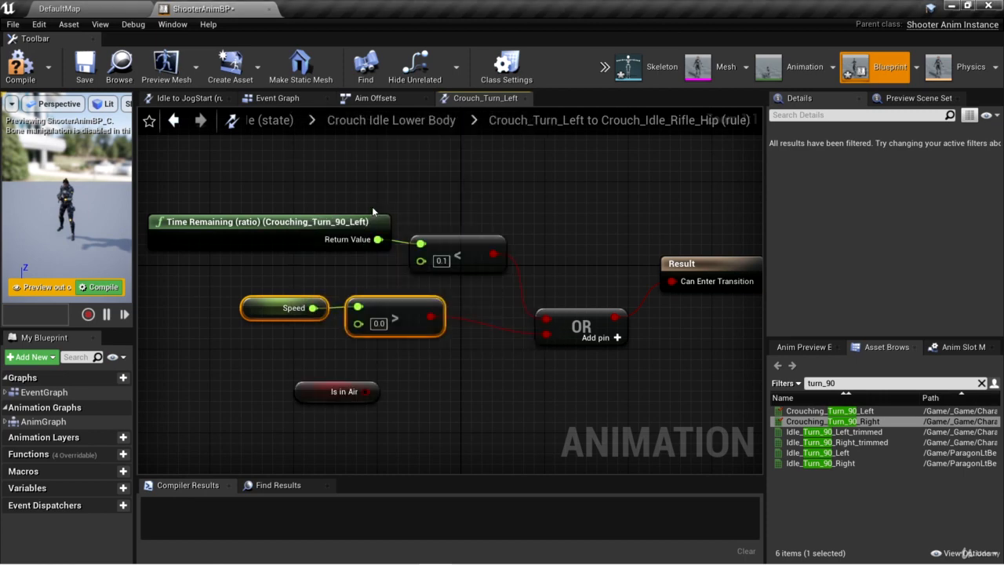
drag(365, 391, 550, 354)
click(679, 359)
click(619, 345)
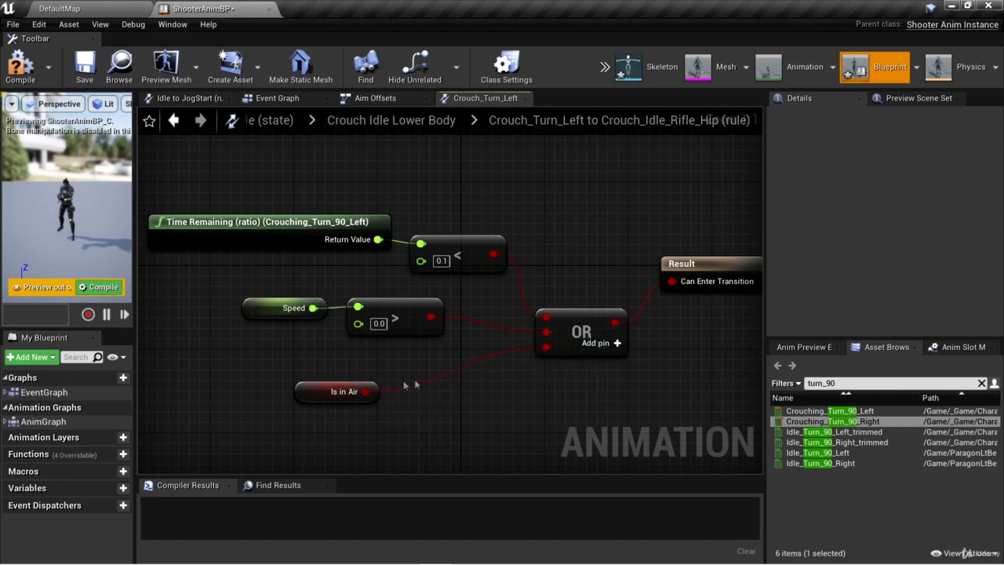
drag(314, 399, 323, 370)
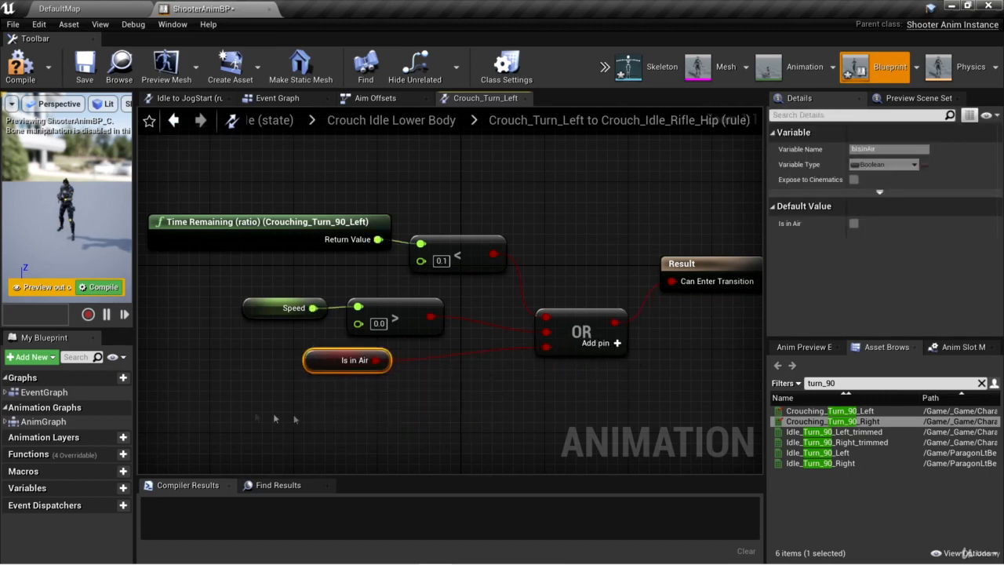
Step: Add a Root Yaw Offset getter feeding a Less (float) node in the Crouch_Turn_Left to Crouch_Idle_Rifle_Hip rule
right_click(193, 403)
text(root yaw a)
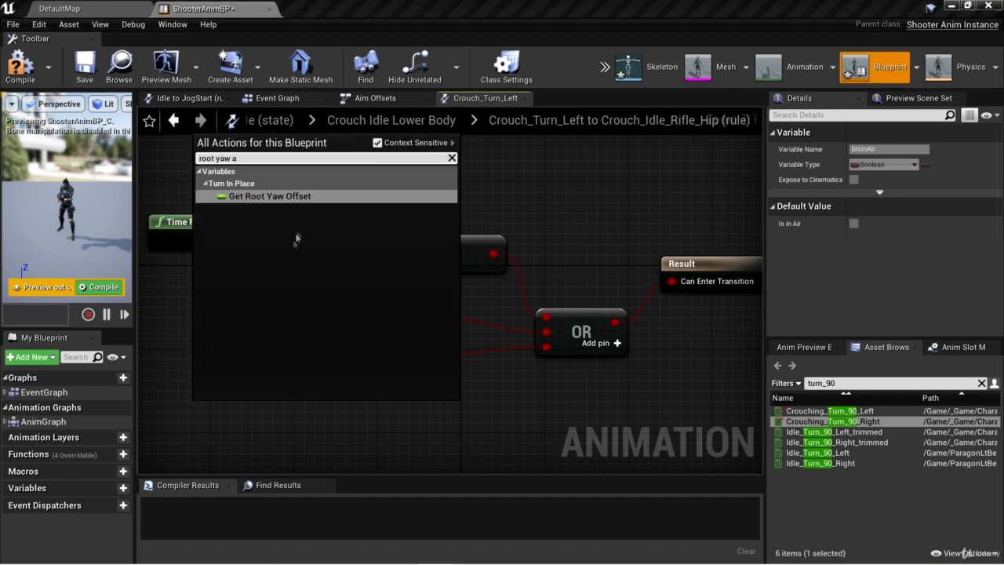
click(298, 196)
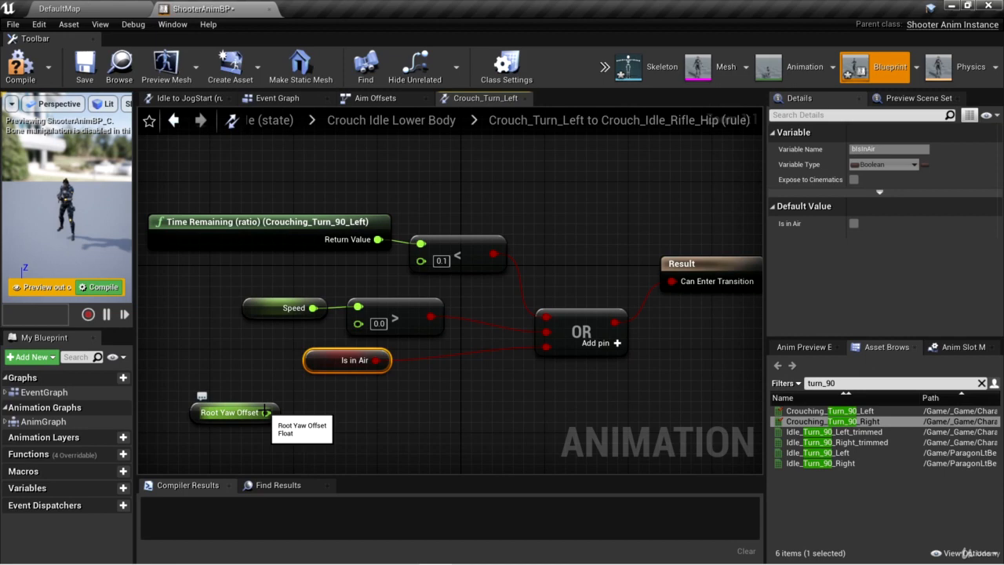
drag(267, 412, 358, 435)
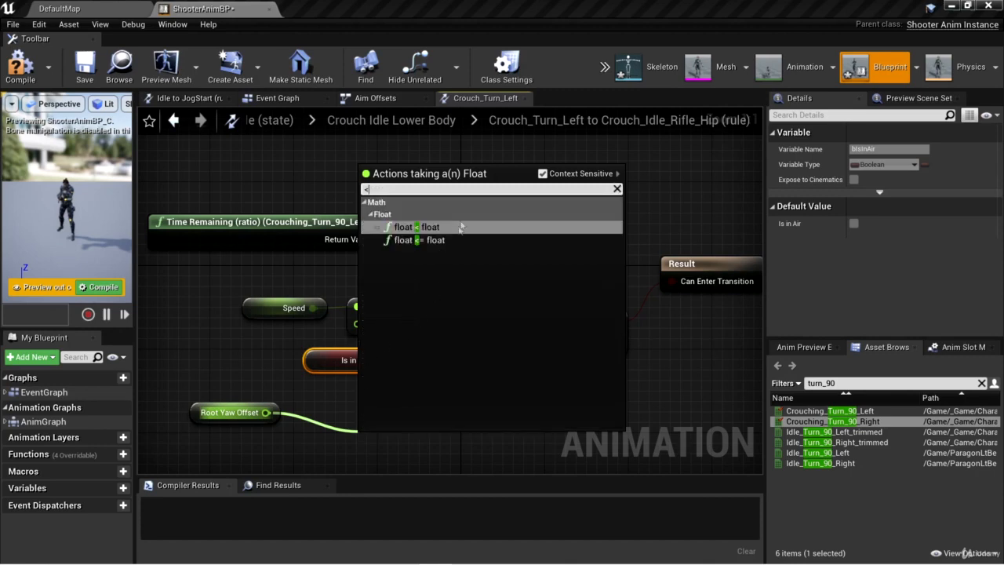
click(460, 227)
Step: Add a fourth input to the OR node, connect the Root Yaw Offset comparison to it and align those nodes
drag(444, 454, 452, 442)
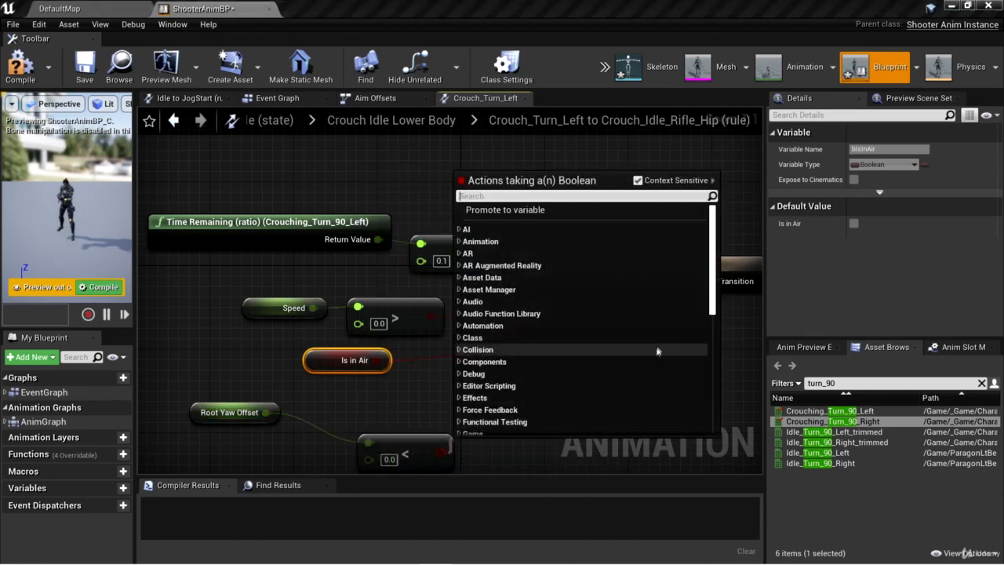
click(590, 454)
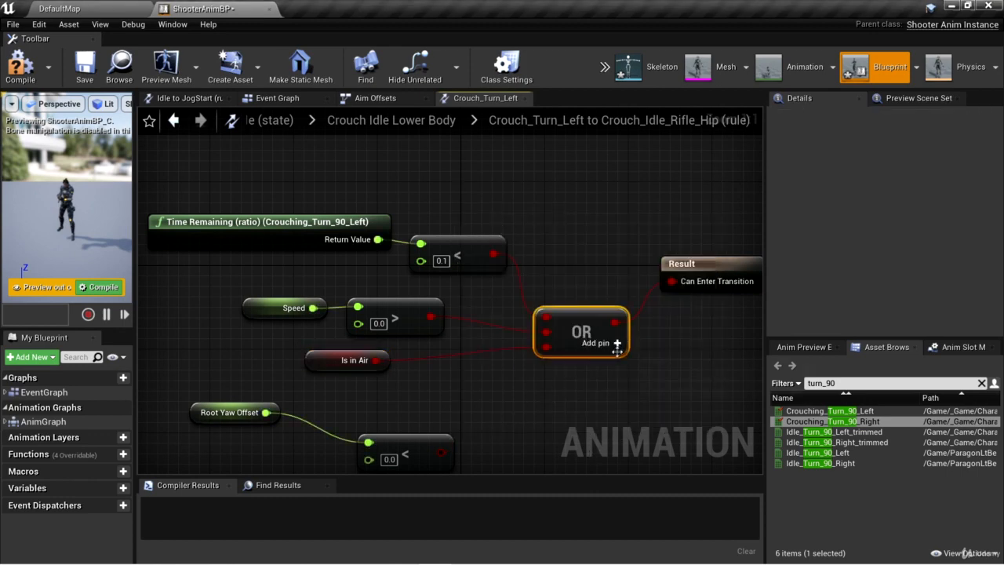
click(617, 346)
drag(441, 453, 423, 405)
drag(227, 416, 248, 405)
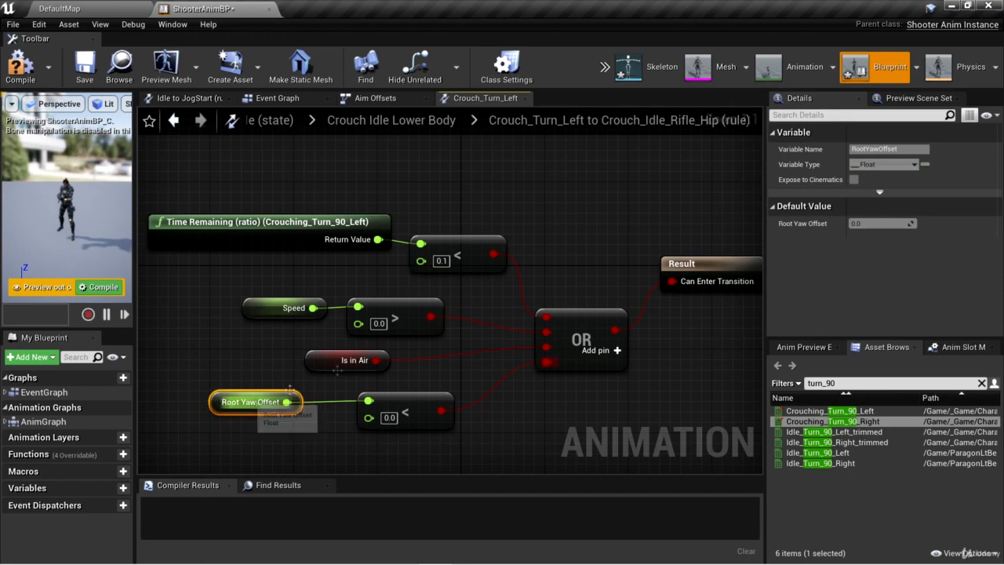
Step: Open the Crouch_Turn_Right to Crouch_Idle_Rifle_Hip rule and add a Time Remaining (ratio) node for Crouching_Turn_90_Right
click(392, 120)
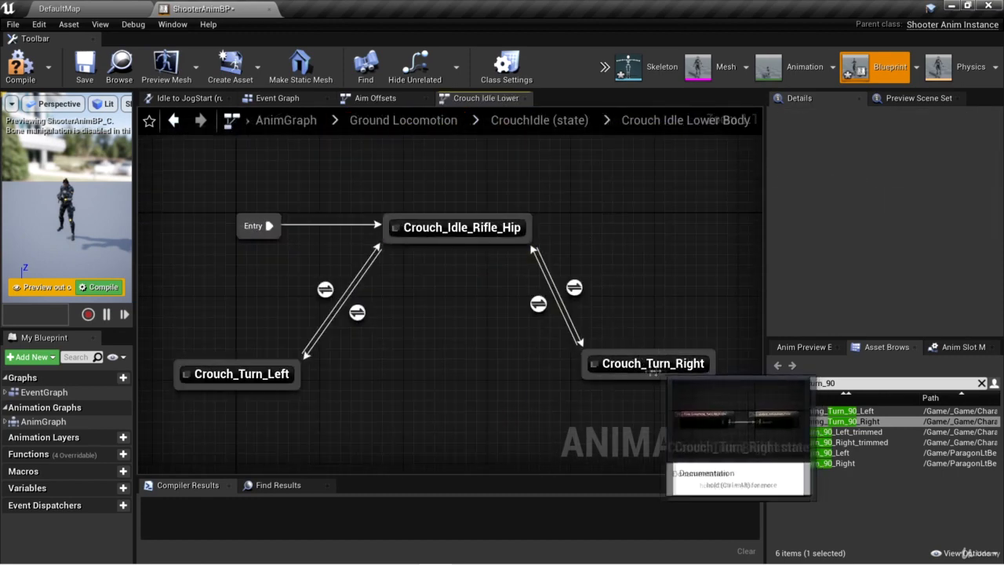
double_click(539, 303)
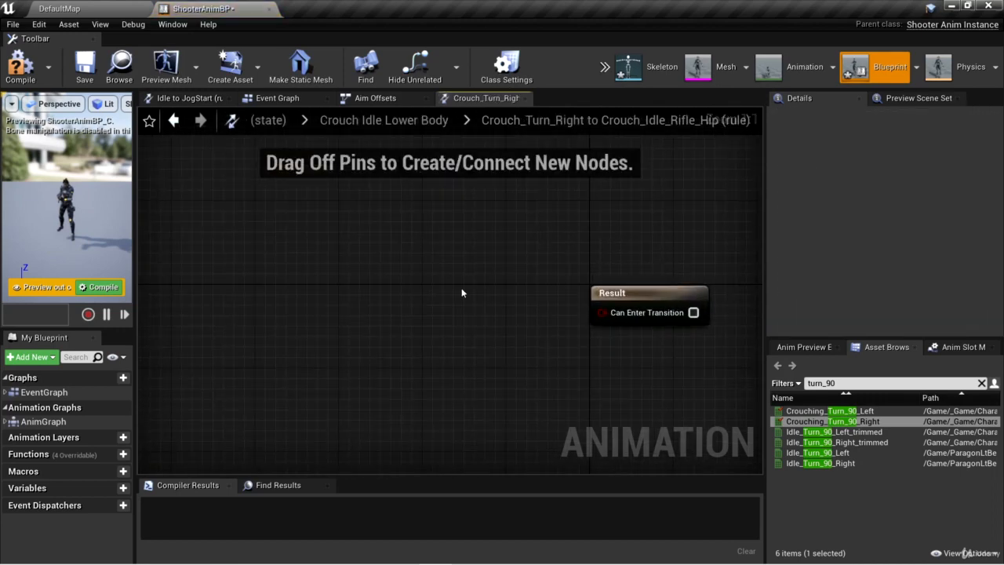
right_click(189, 222)
text(tim)
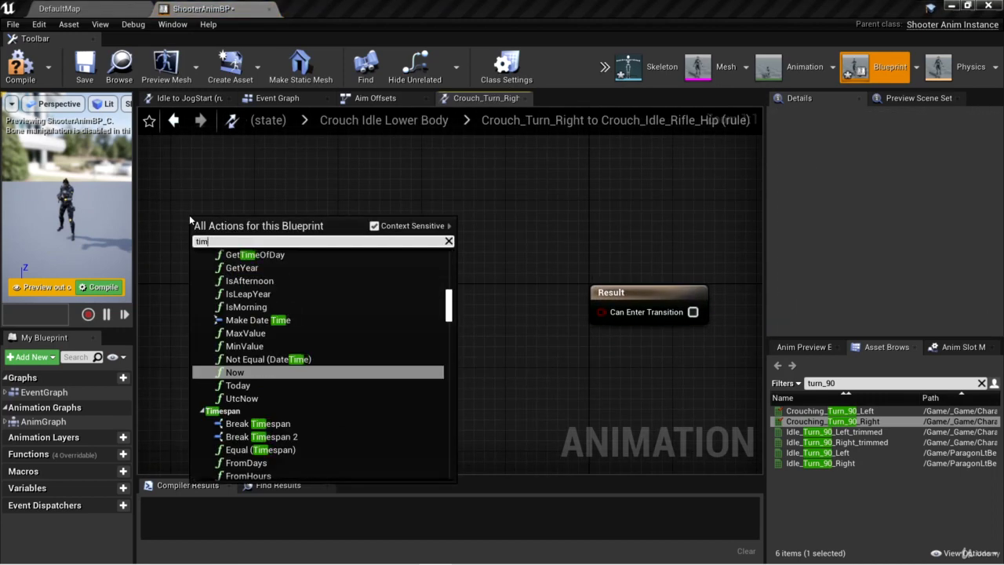
text(e remaining ratio)
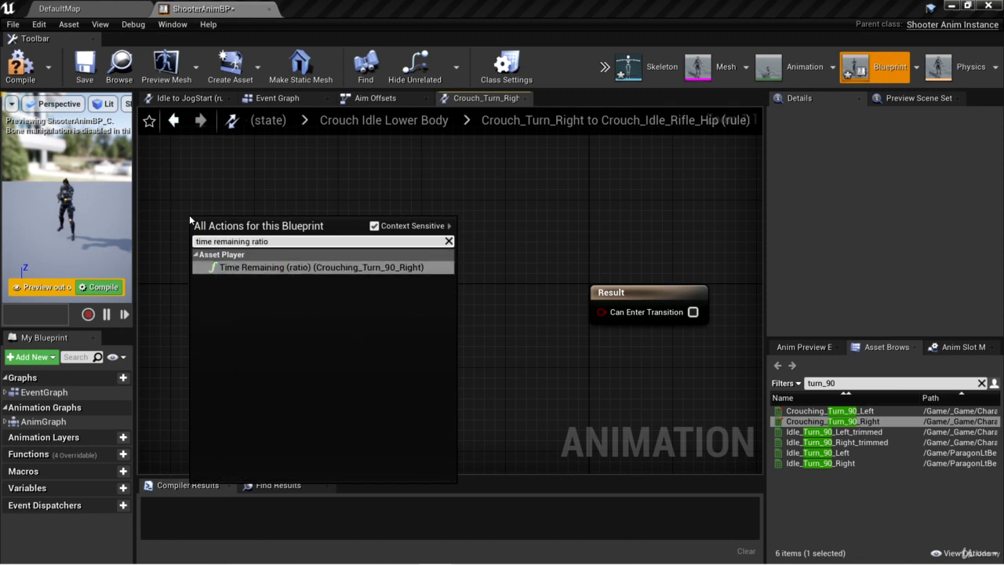
click(370, 267)
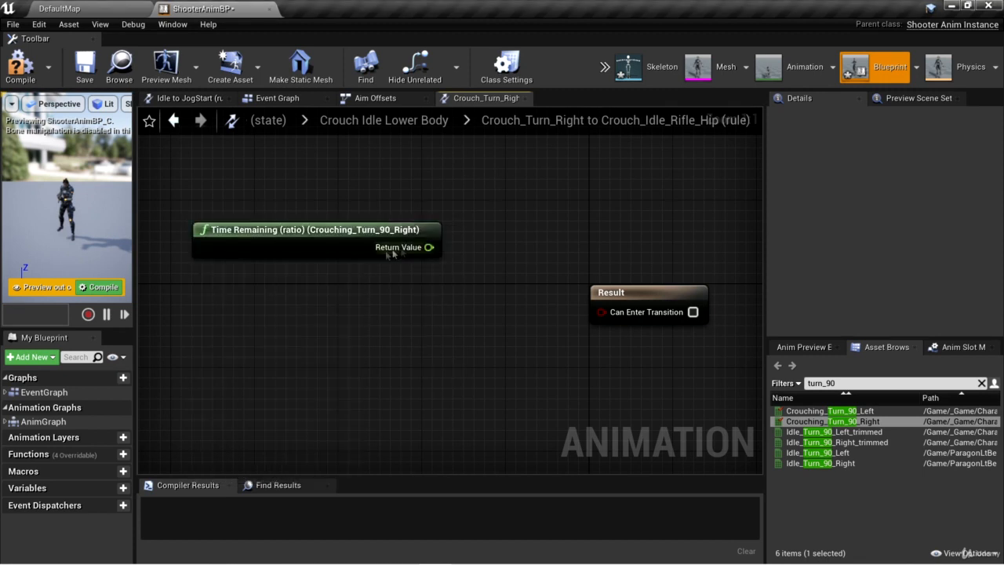
Step: Feed the Time Remaining return value into a Less (float) comparison against 0.1 and place it beside the source node
drag(427, 247, 428, 249)
drag(462, 281, 464, 286)
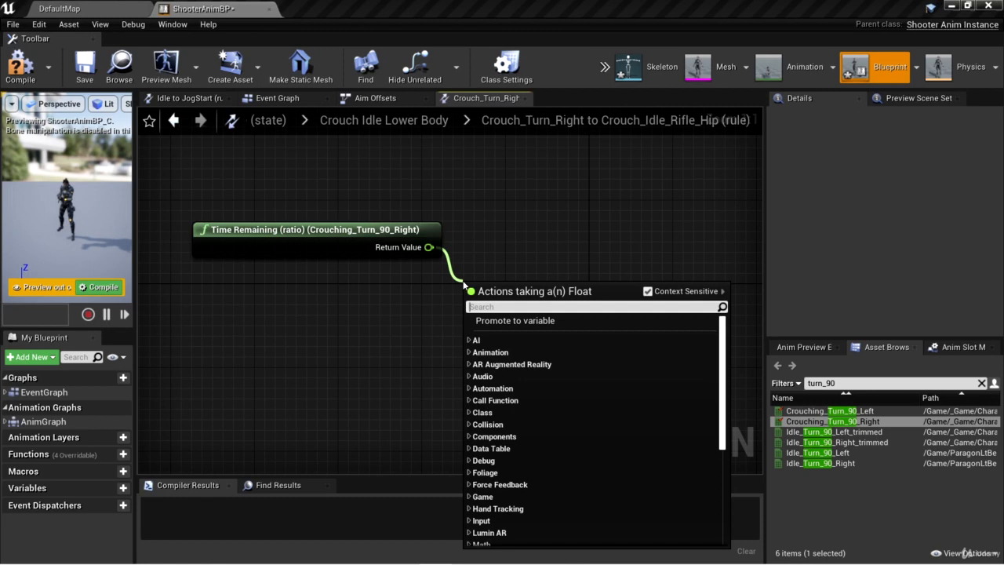
text(<)
click(581, 346)
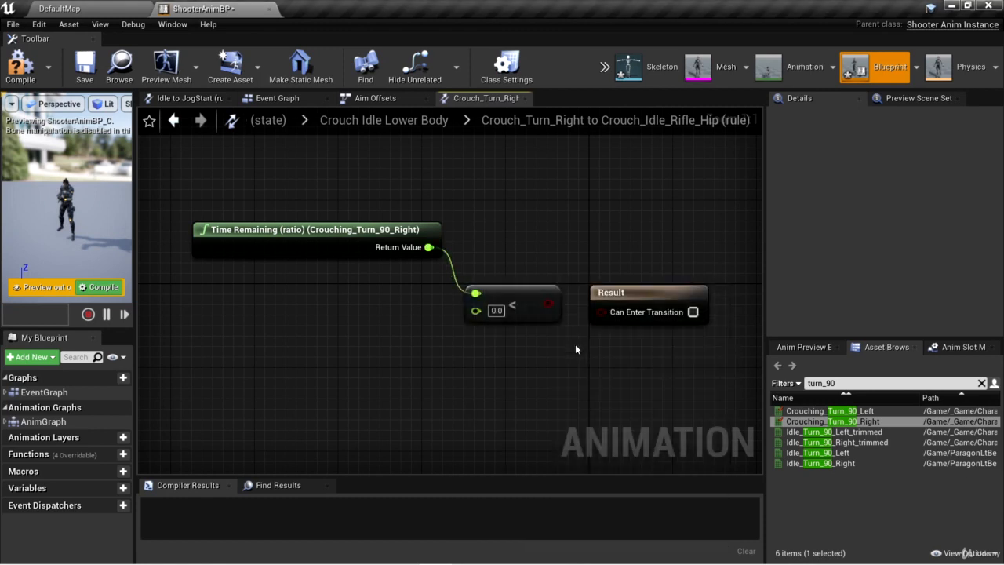
click(500, 311)
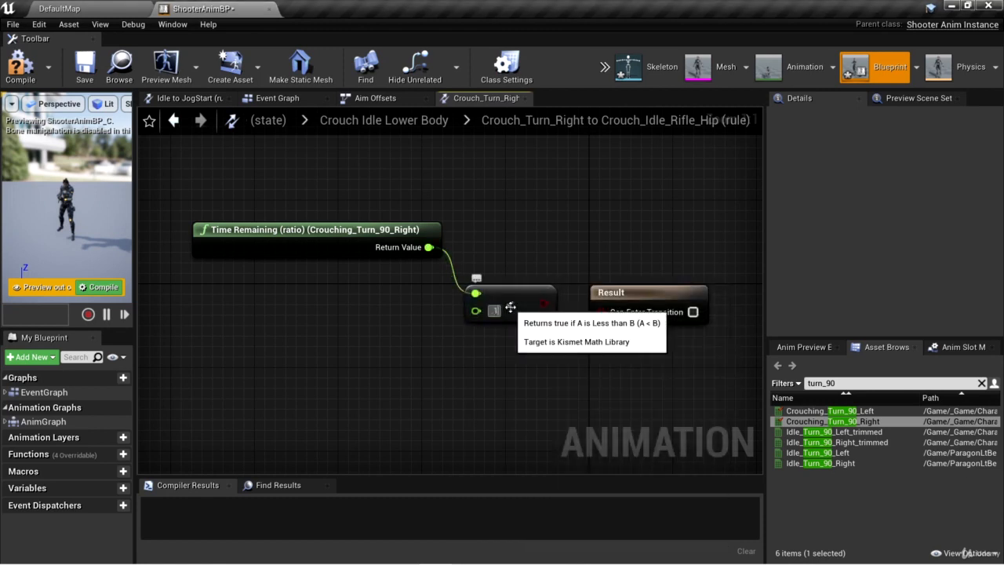
drag(529, 297, 498, 285)
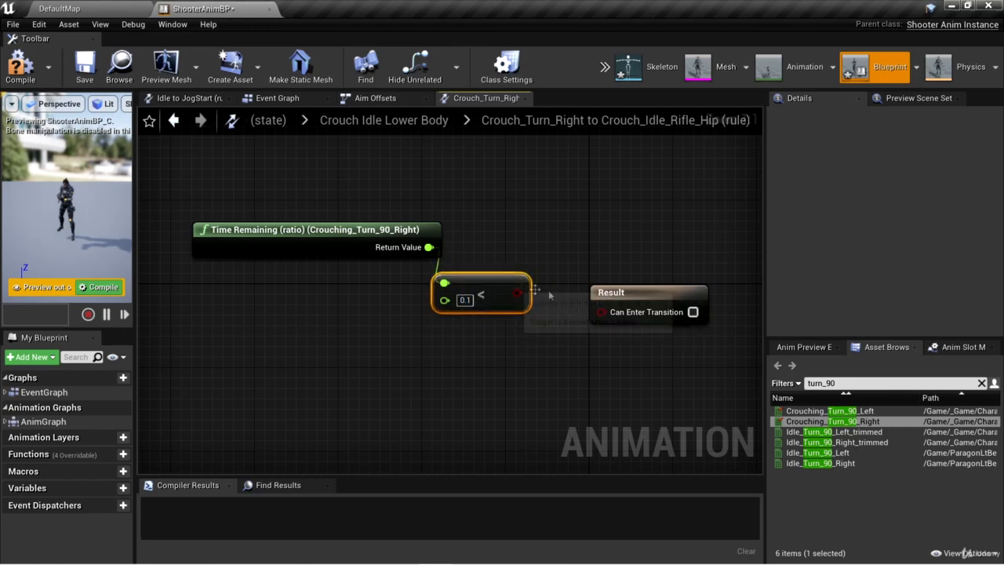
Step: Add an OR Boolean node after the 0.1 comparison and connect its output to the Result's Can Enter Transition
drag(636, 294, 665, 295)
drag(517, 292, 558, 311)
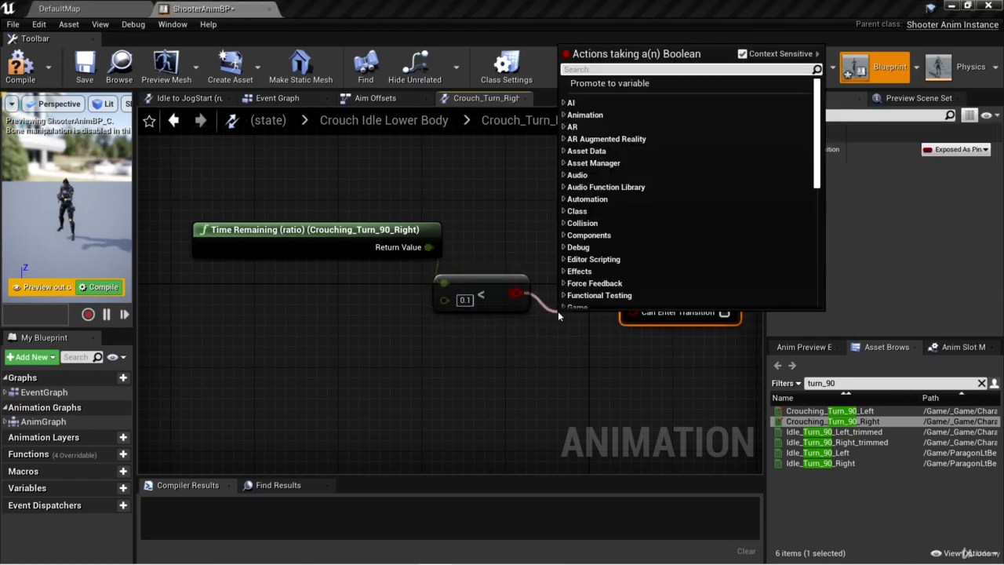
text(or bool)
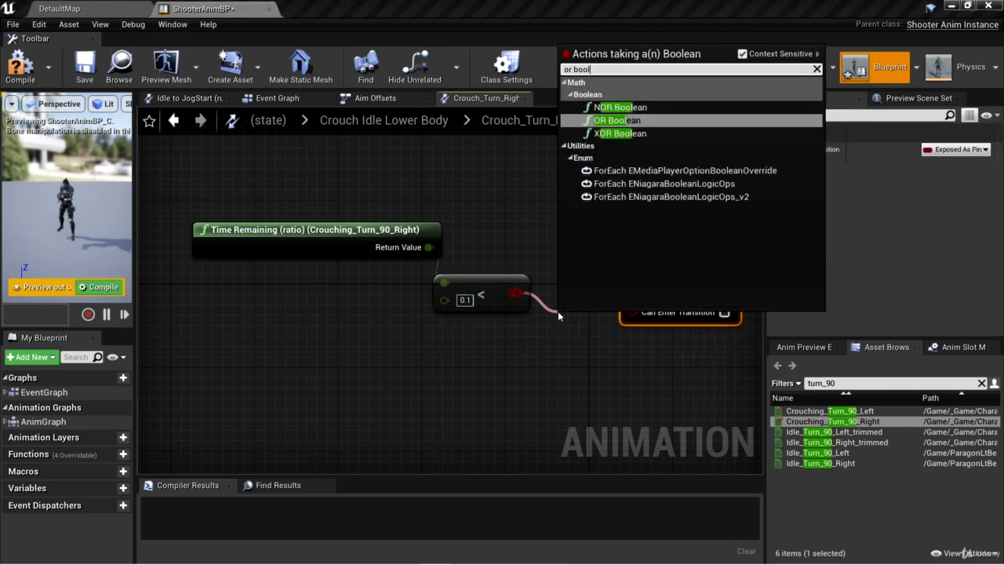
click(626, 119)
mouse_move(672, 294)
mouse_down()
mouse_move(704, 262)
mouse_move(661, 281)
mouse_up()
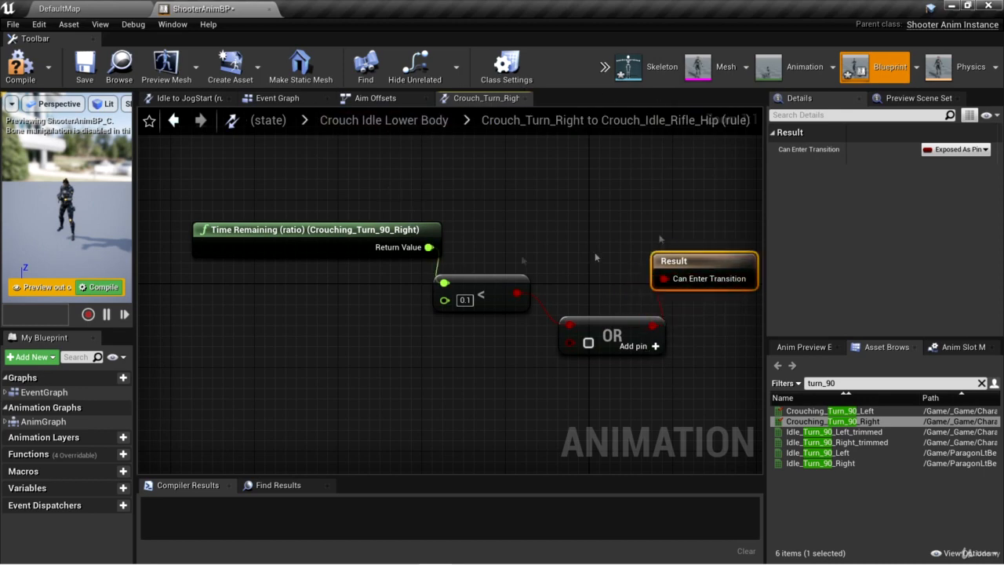
Step: Add a Speed getter with a Greater (float) comparison against 0.0 feeding the second input of the OR node
right_click(244, 339)
text(speed)
key(Return)
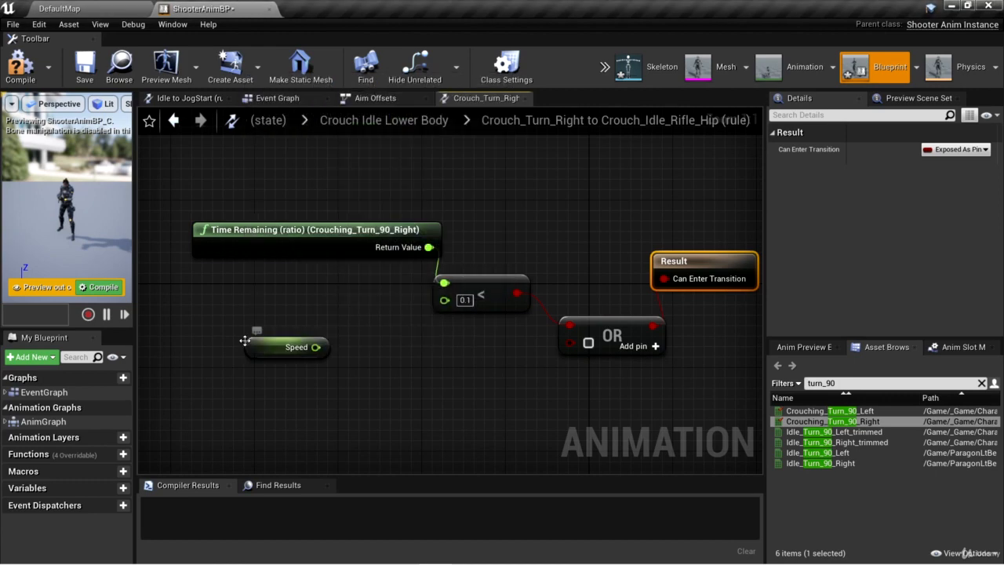
drag(328, 355, 356, 354)
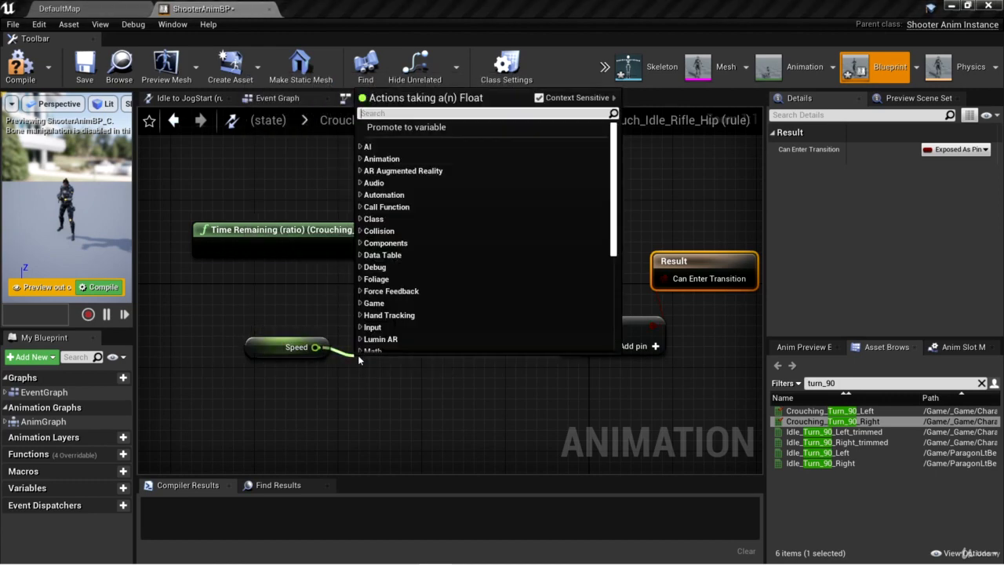
text(>)
click(436, 153)
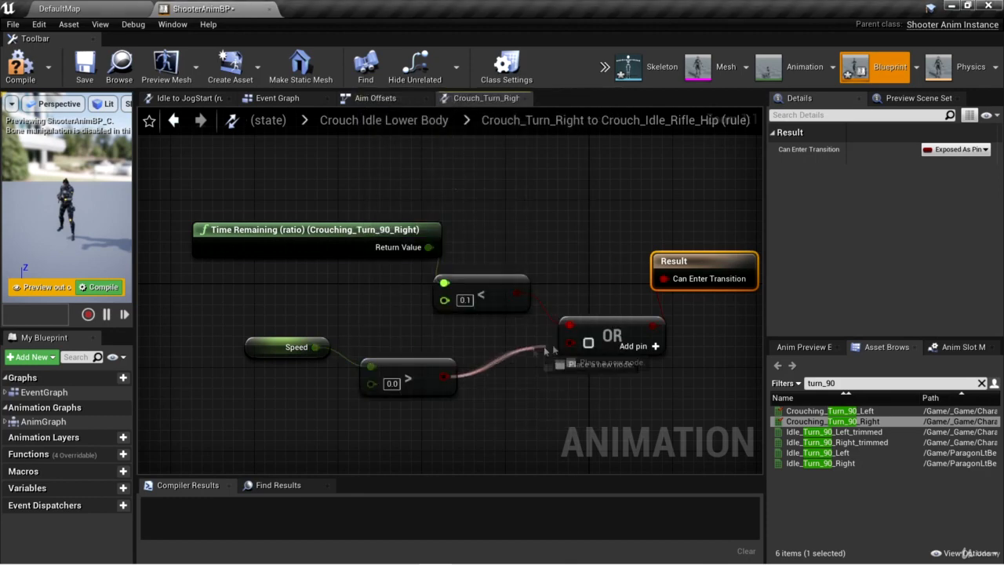
drag(572, 347, 572, 344)
Step: Add a third and fourth input to the OR node and spread out the comparison, Speed, OR and Result nodes
click(642, 347)
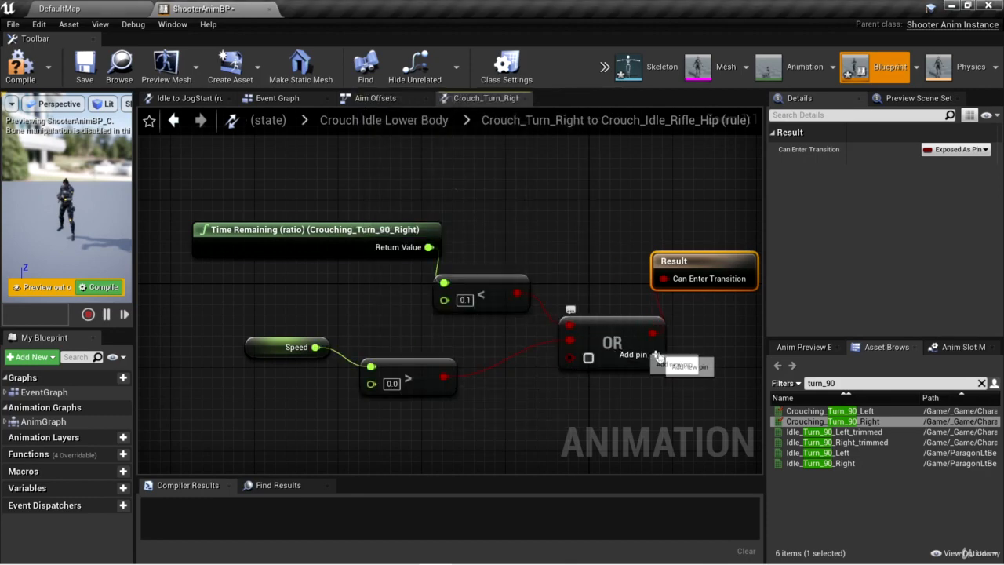
click(657, 355)
drag(242, 337, 461, 418)
drag(408, 349, 408, 318)
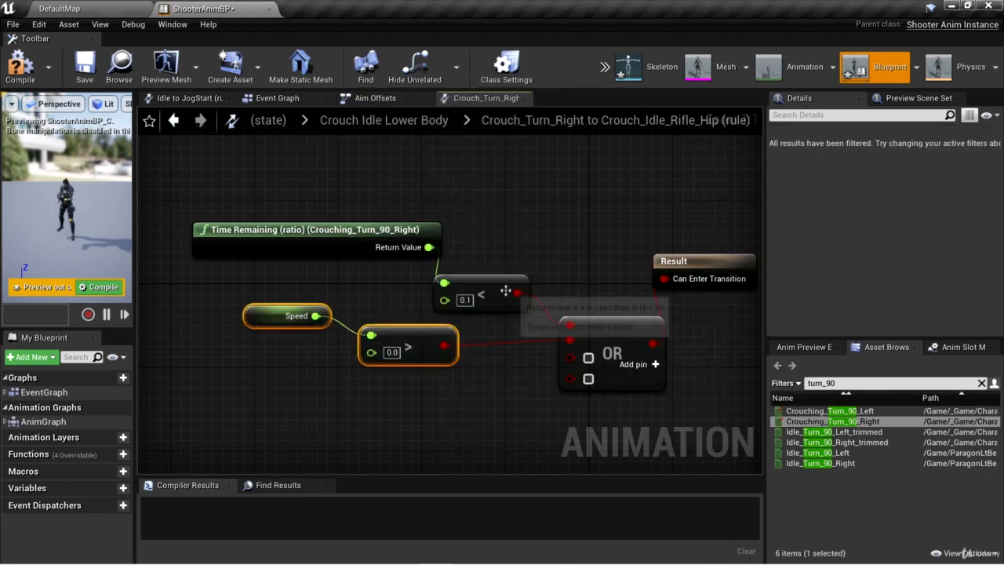
drag(506, 291, 536, 250)
drag(463, 386, 314, 307)
drag(429, 333, 438, 312)
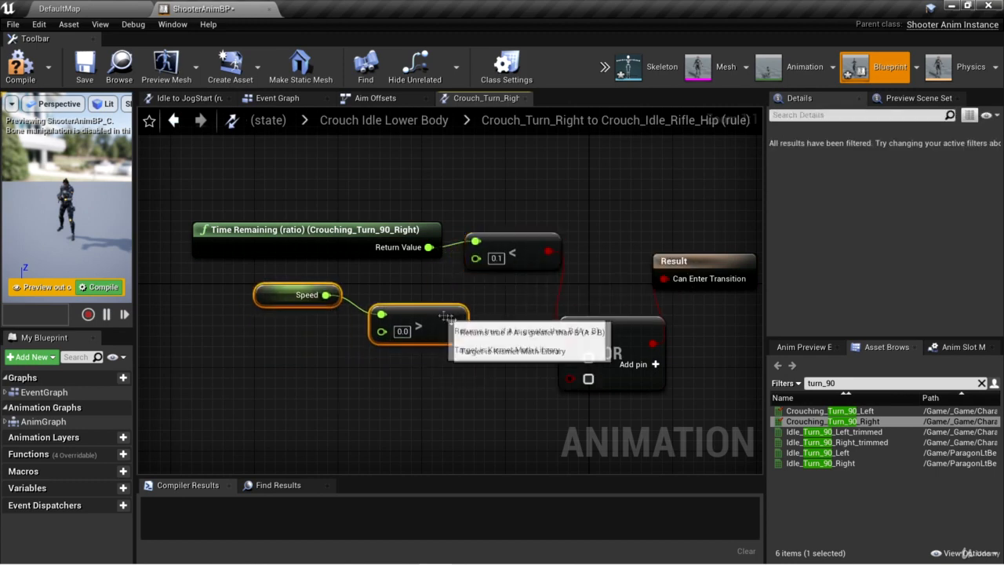
click(611, 337)
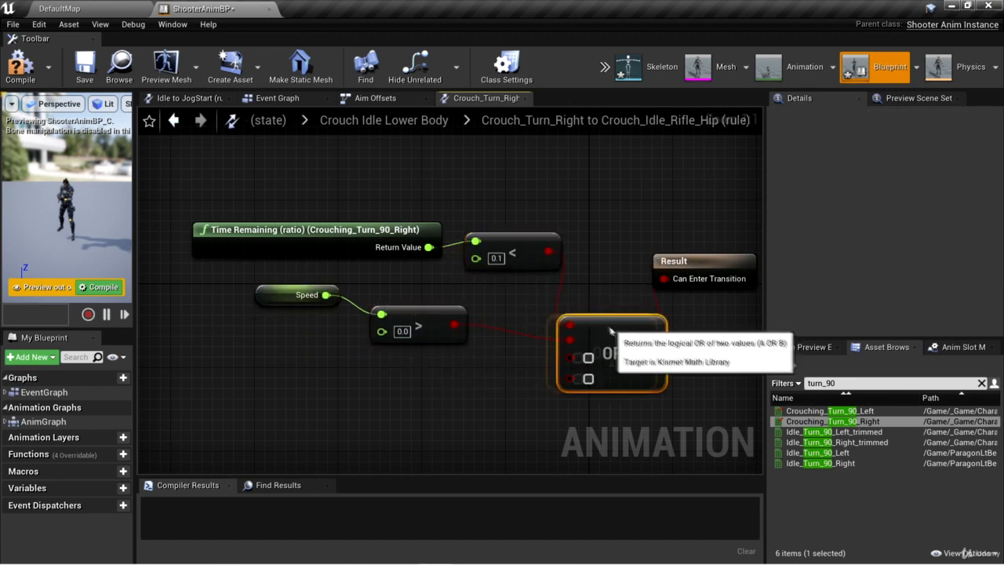
drag(611, 337, 601, 327)
drag(685, 263, 704, 252)
Step: Add an Is in Air getter below the Speed nodes and connect it to the OR node's third input
right_click(284, 387)
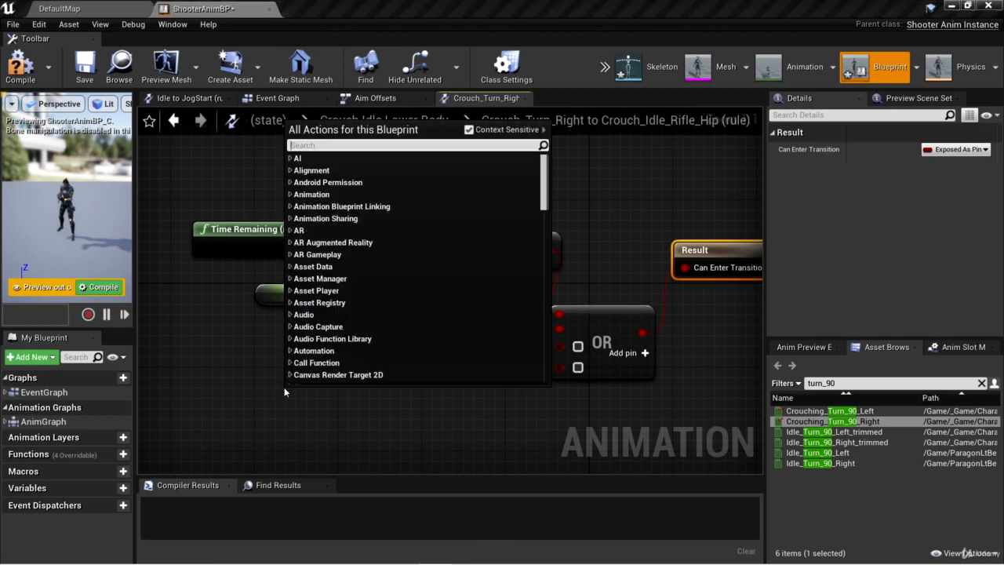
text(is in a)
key(Return)
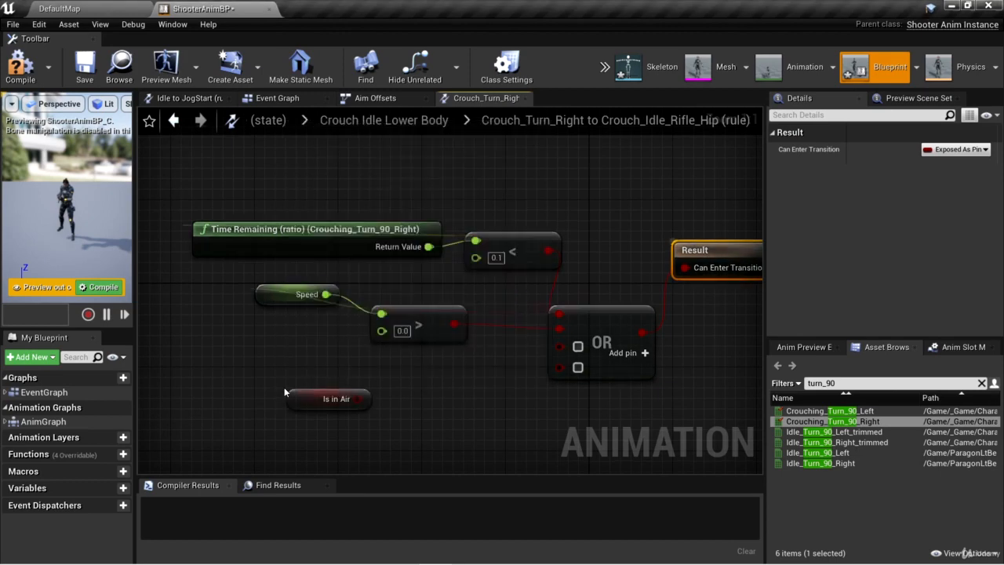
drag(359, 398, 560, 349)
drag(317, 408, 326, 384)
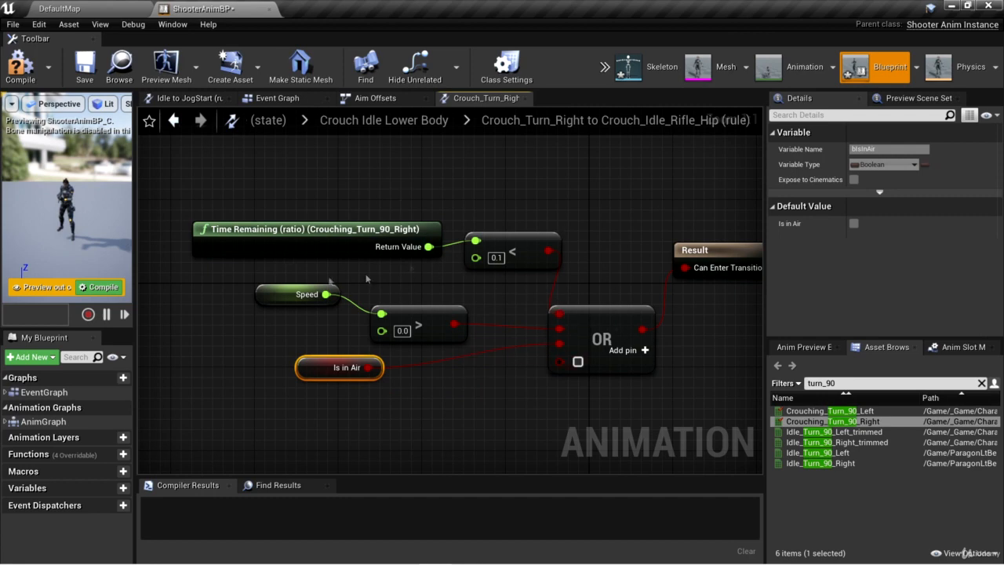
Step: Add a Root Yaw Offset getter with a Greater (float) comparison against 0.0 and connect it to the OR node's fourth input
right_click(288, 410)
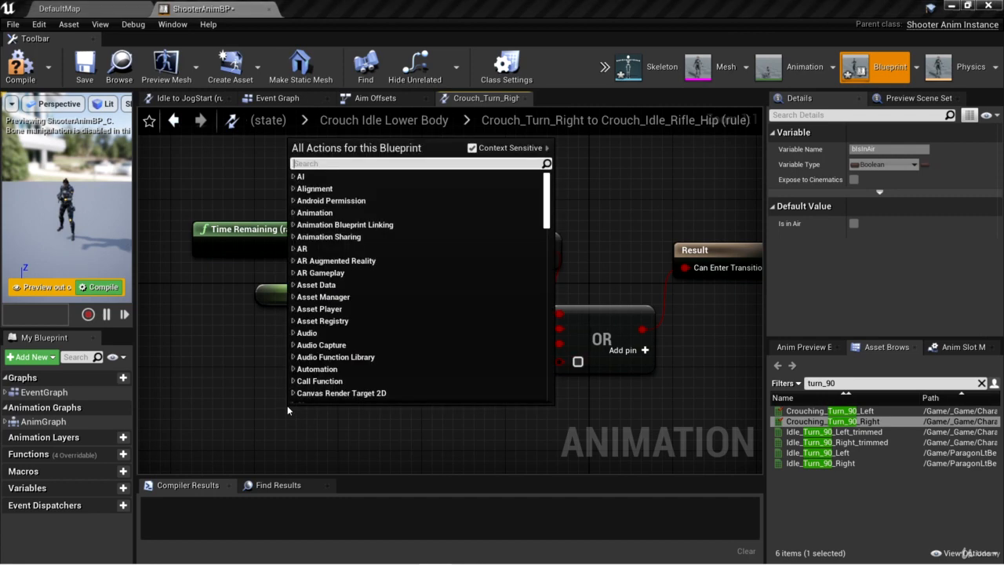
text(root yaw off)
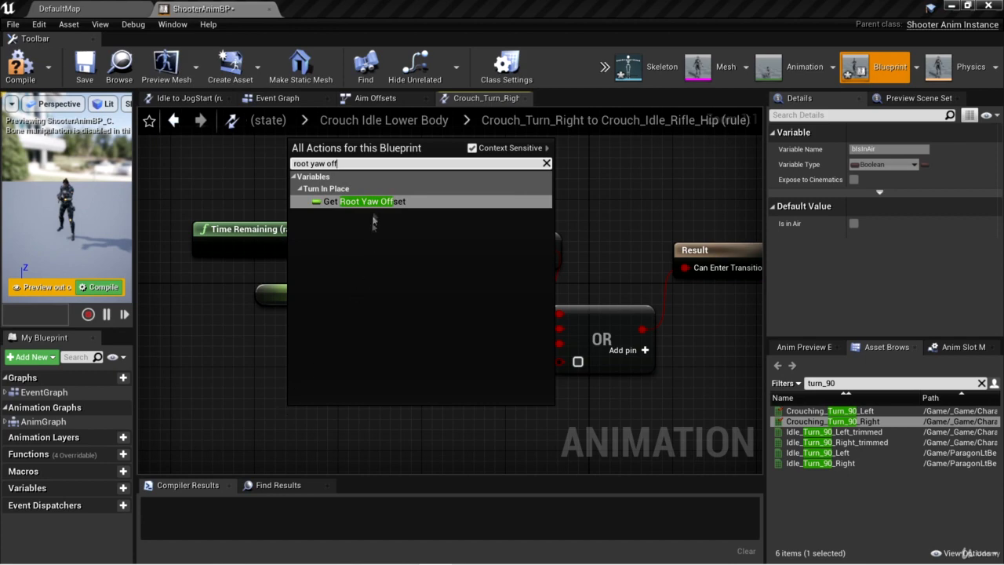
key(Return)
drag(363, 420, 434, 423)
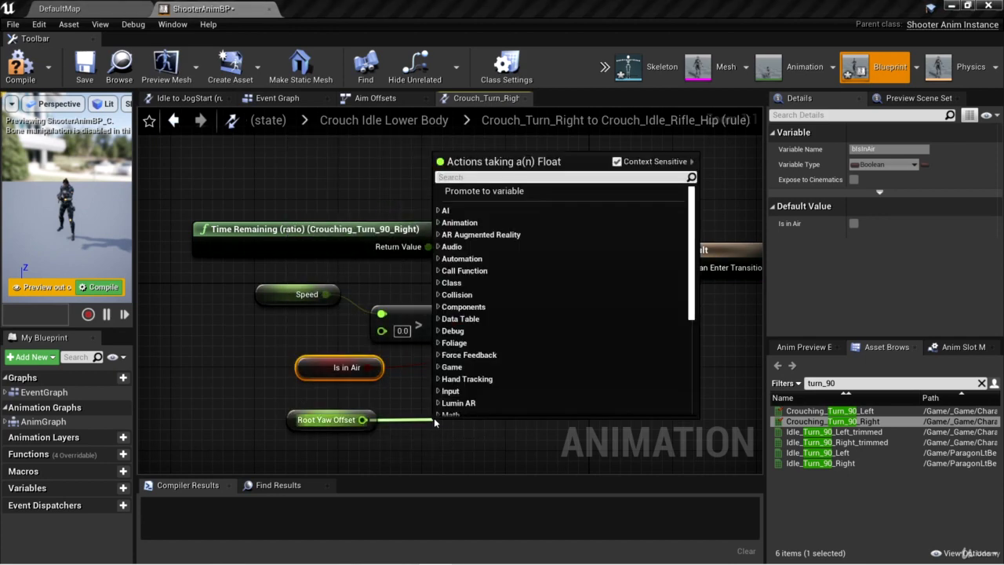
text(>)
key(Return)
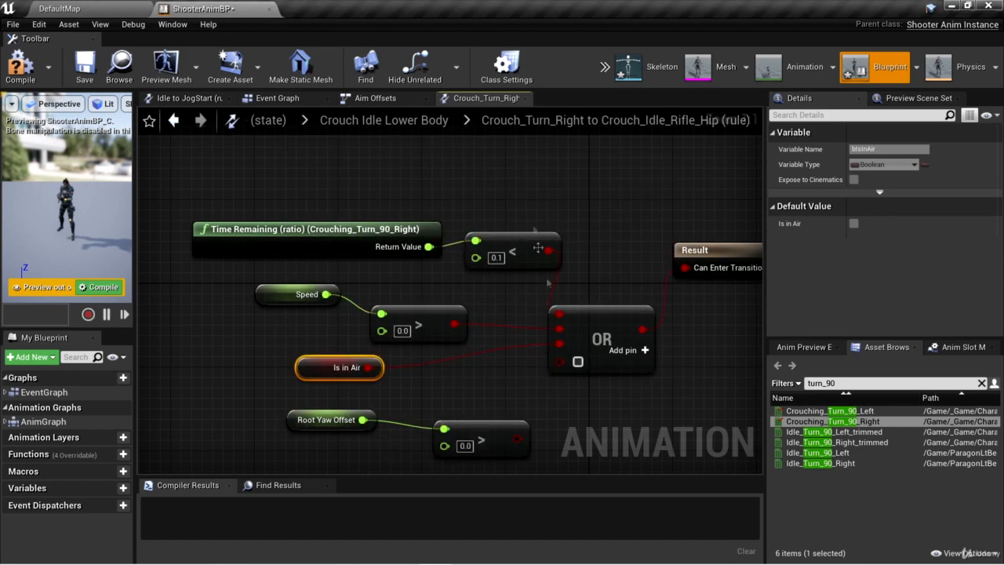
drag(568, 366, 568, 365)
Step: Straighten the connections between the getters and their comparison nodes, and compile and save the animation blueprint
right_drag(672, 398, 626, 354)
drag(597, 420, 217, 181)
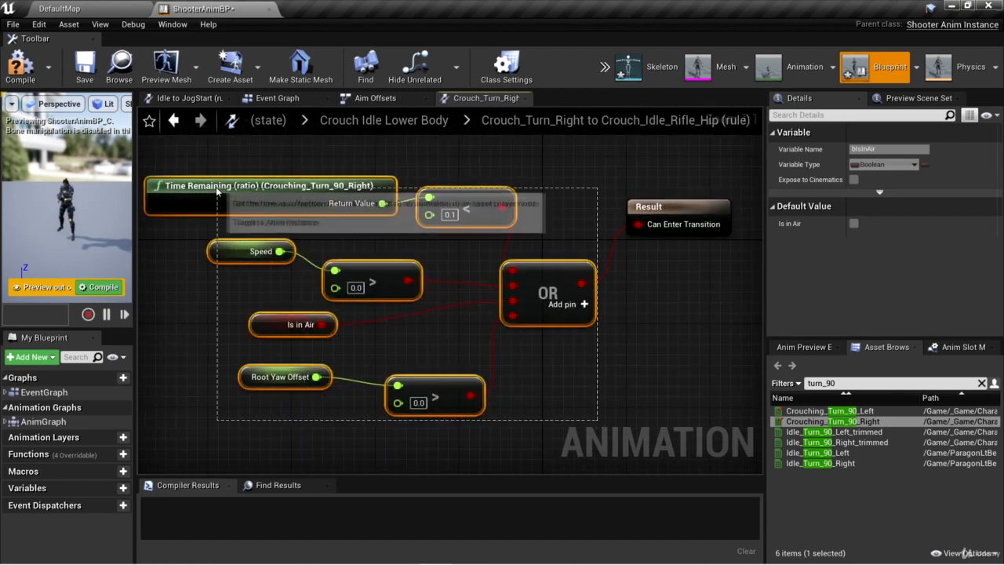
click(653, 298)
right_drag(662, 307, 705, 319)
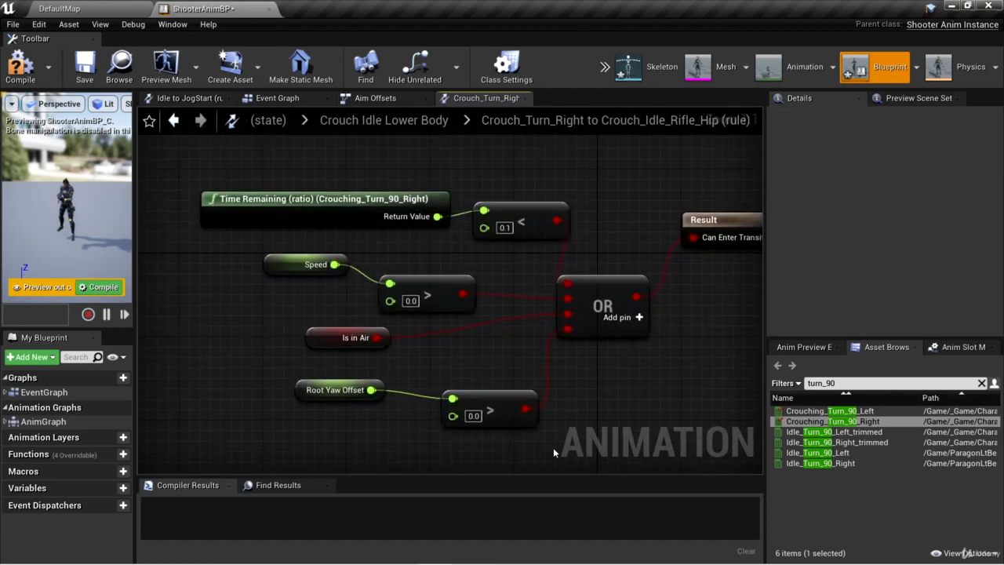
drag(554, 453, 337, 219)
key(q)
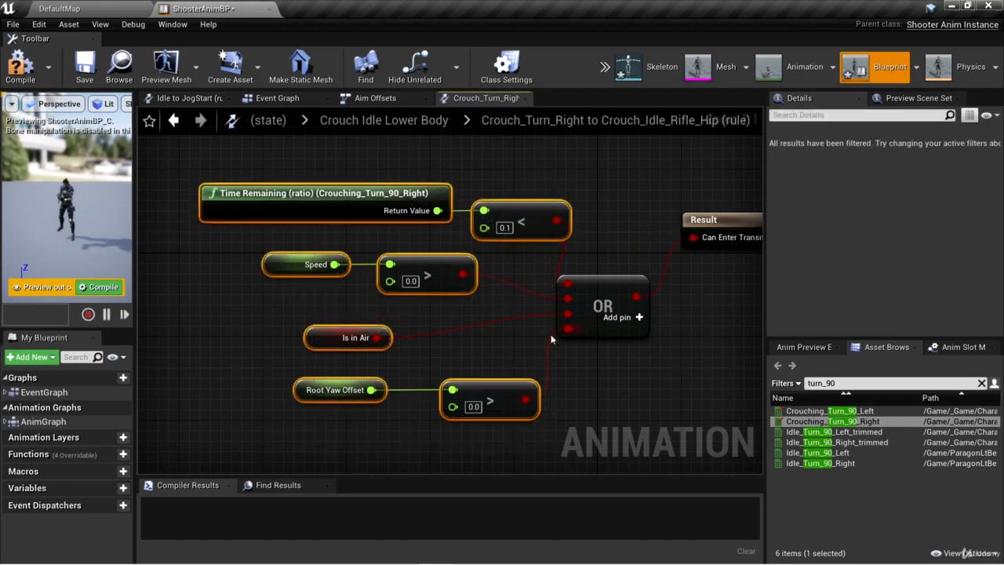
click(632, 391)
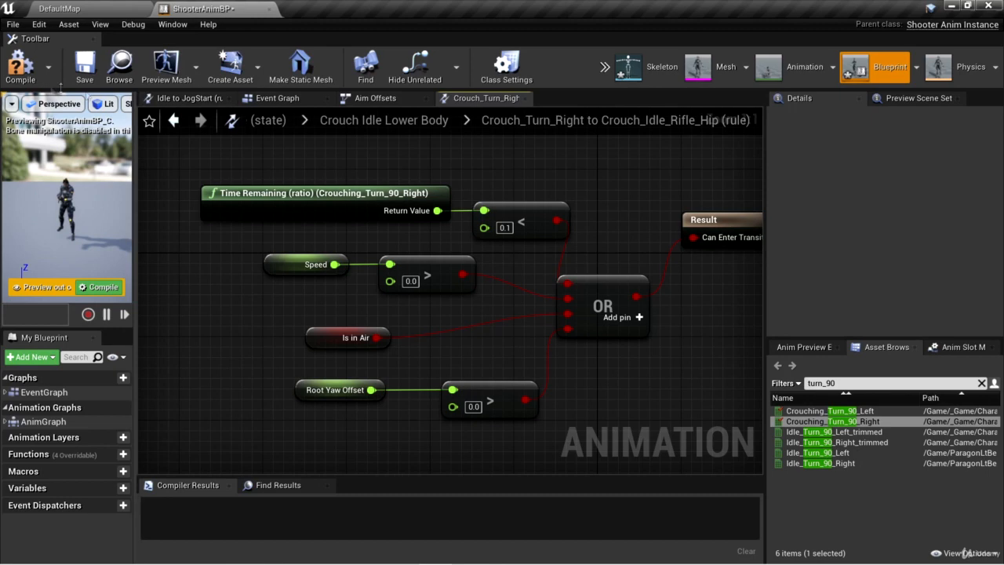
click(20, 64)
click(85, 64)
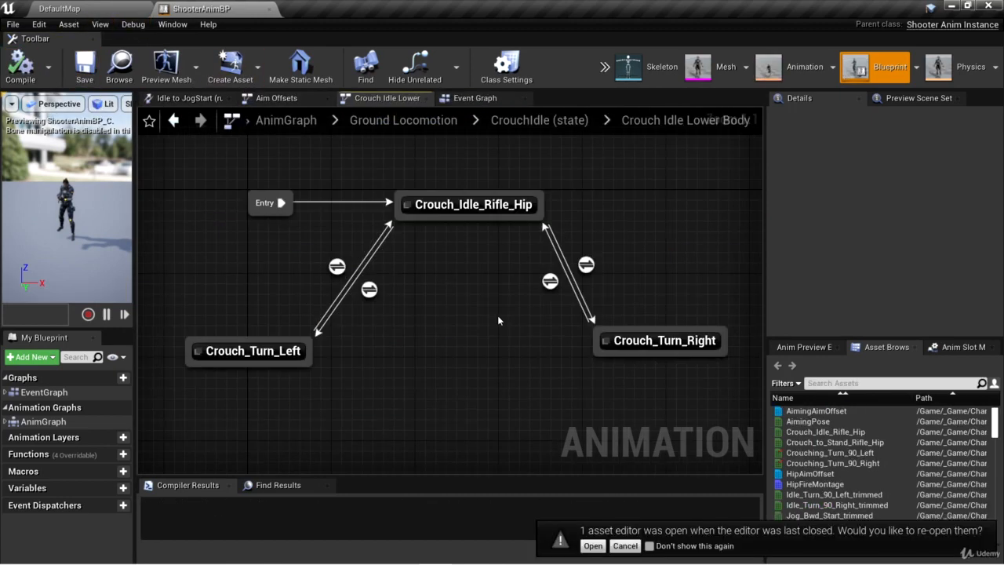
Step: Run a standalone game preview, crouch the character to test the crouching turn-in-place, and end the preview
click(605, 67)
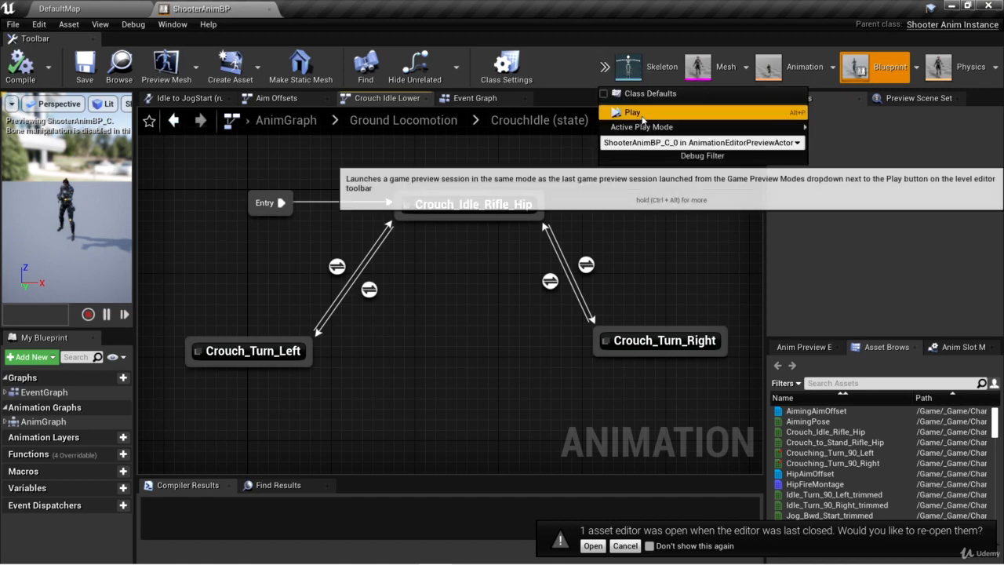
click(641, 117)
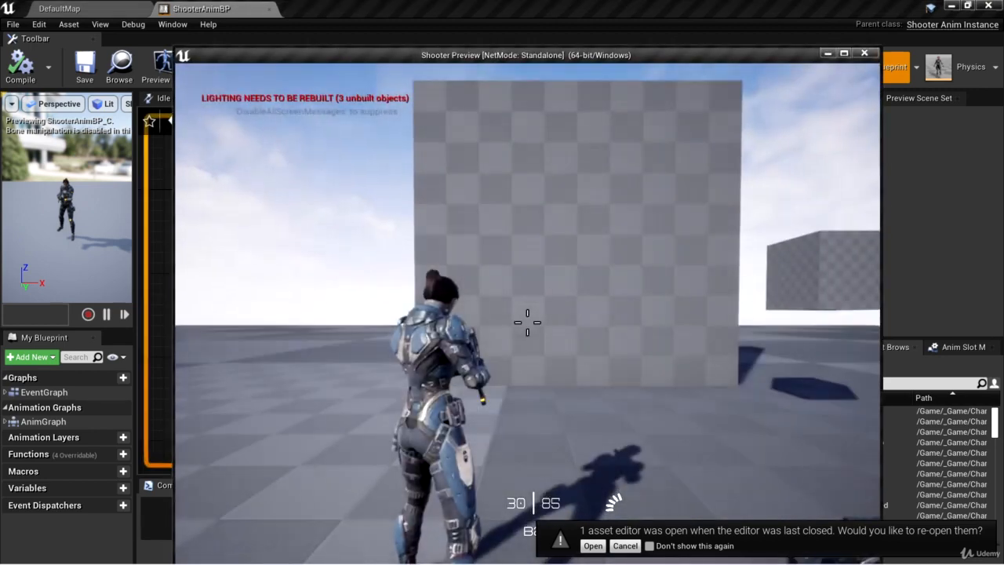
key(c)
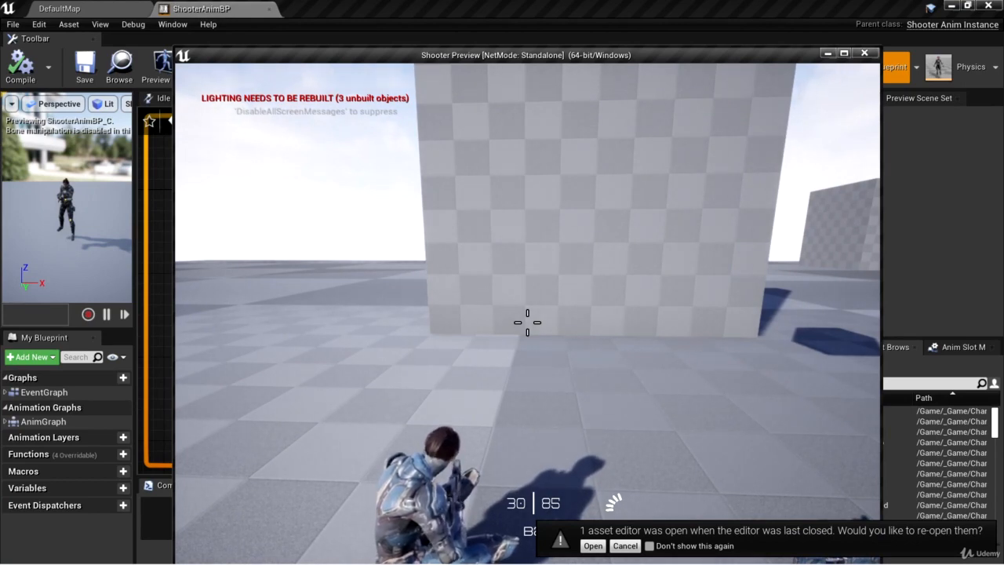
key(Escape)
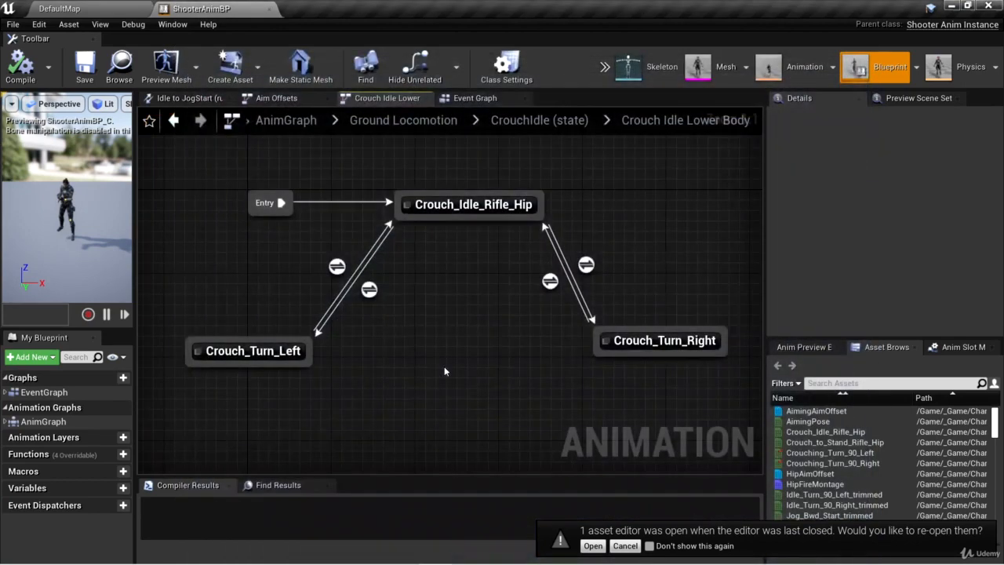
Step: Open the Idle_Turn_90_Left_trimmed animation, examine its Rotation curve in the curve editor, and close the animation
click(97, 11)
double_click(222, 427)
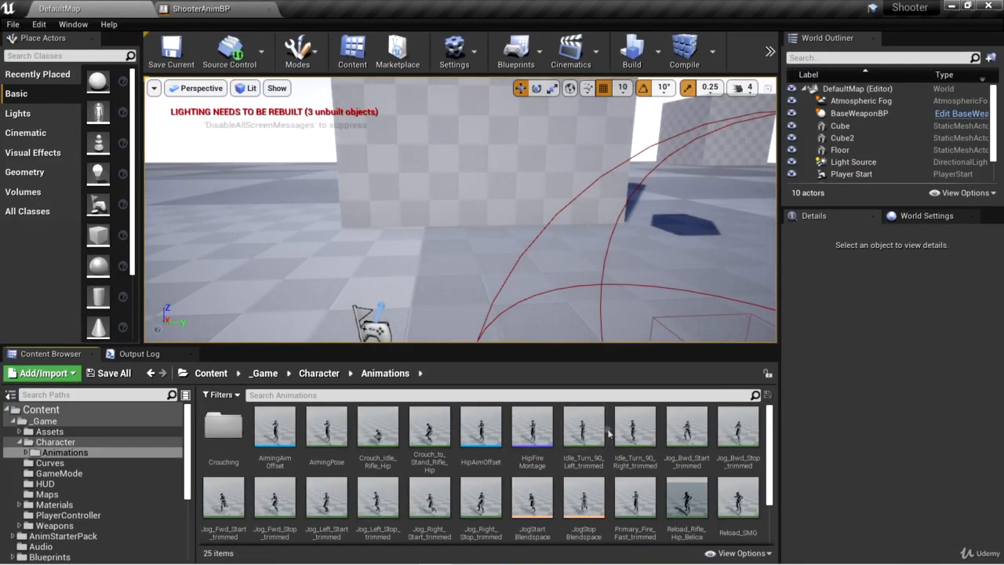
double_click(592, 452)
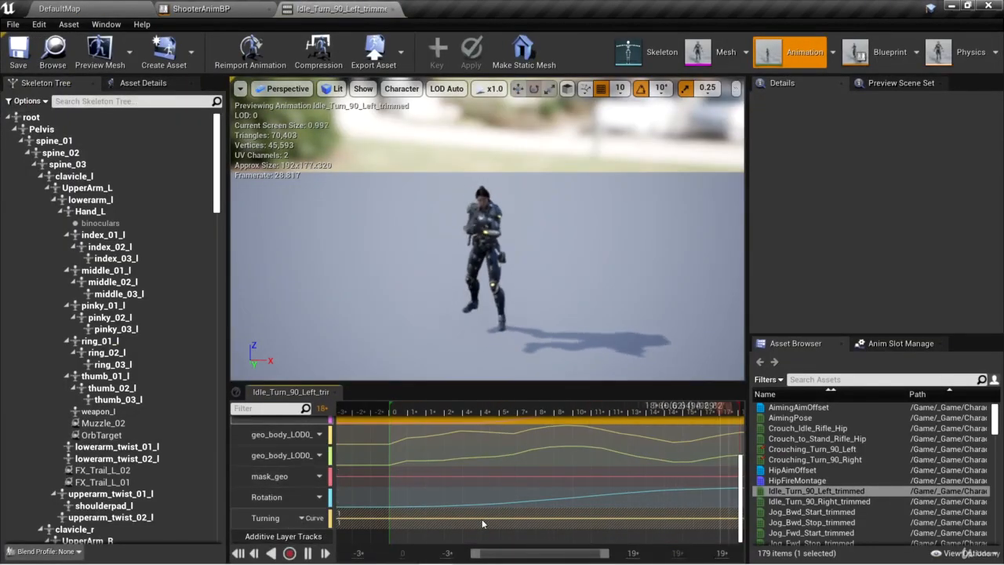
double_click(477, 494)
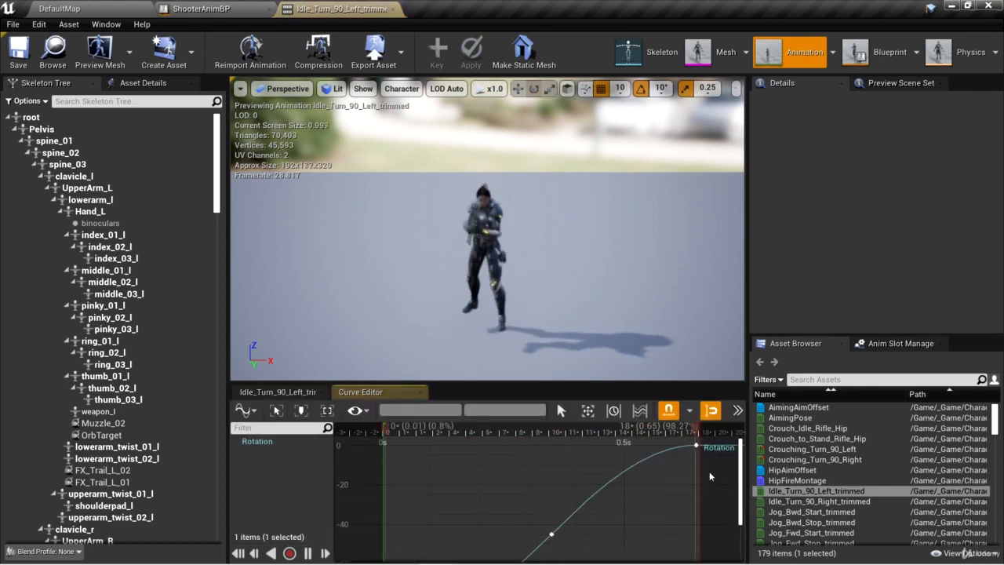
drag(740, 473, 745, 516)
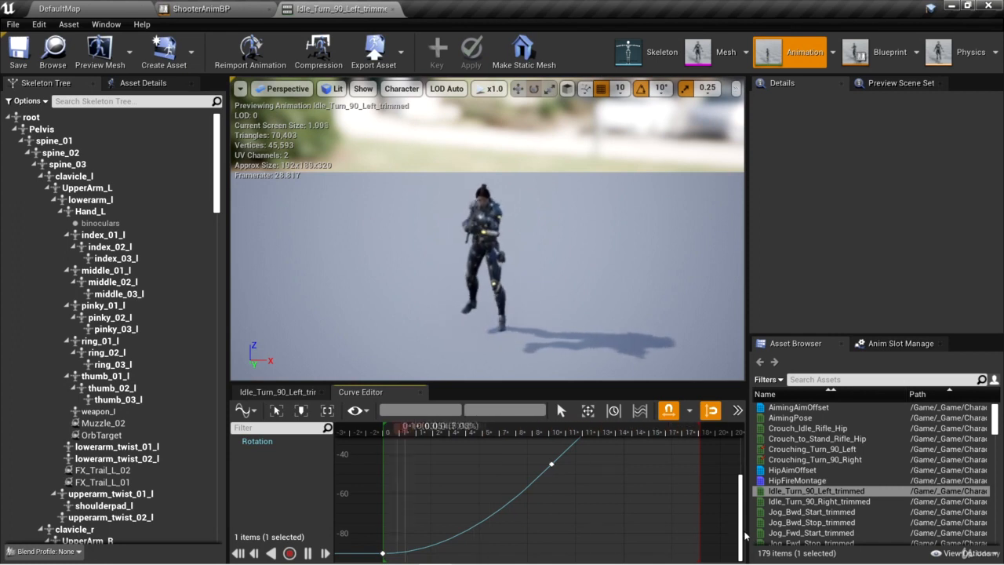
drag(742, 535, 741, 498)
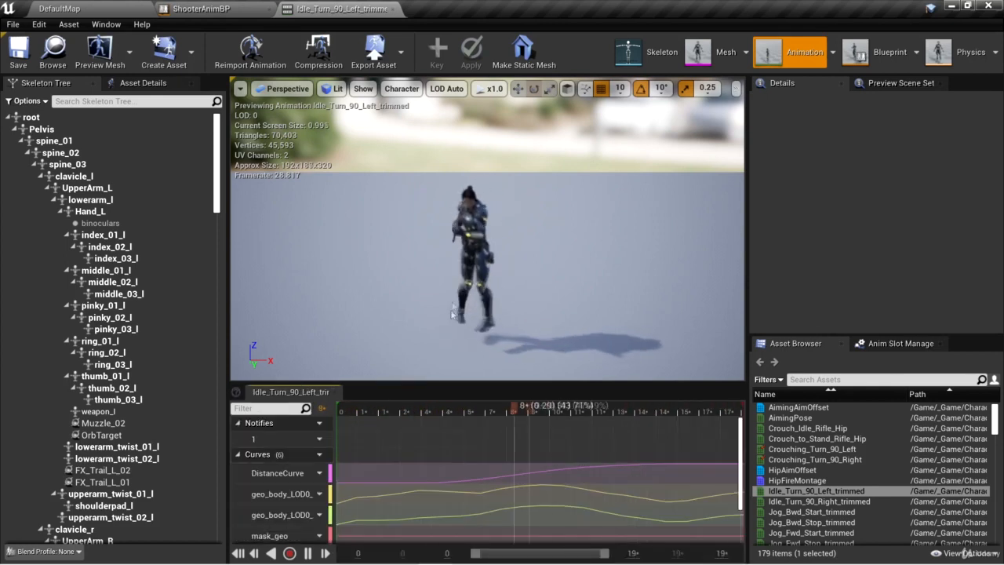
click(392, 10)
Step: Open the Crouching_Turn_90_Left animation from the Crouching folder under Animations
click(62, 9)
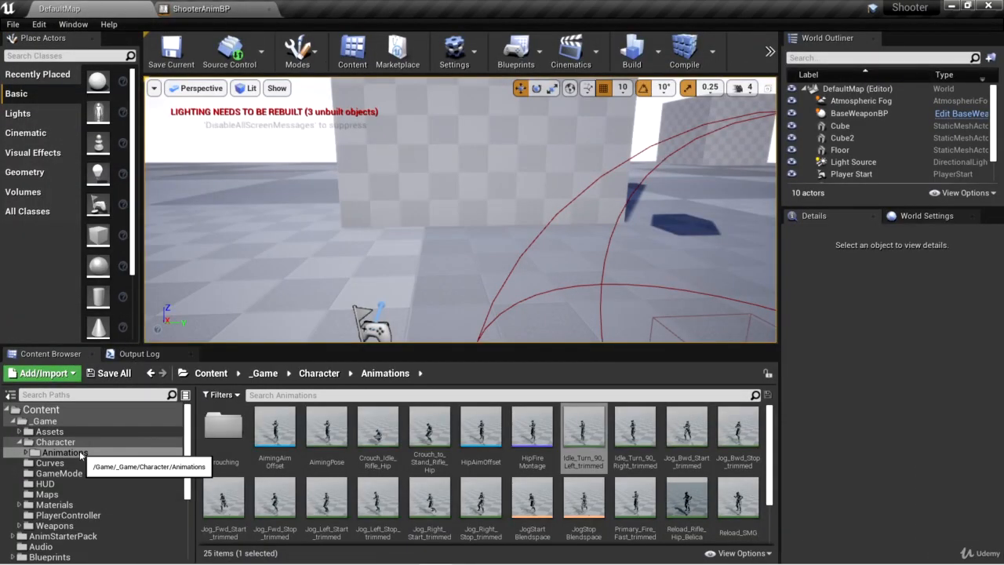
click(55, 442)
double_click(224, 428)
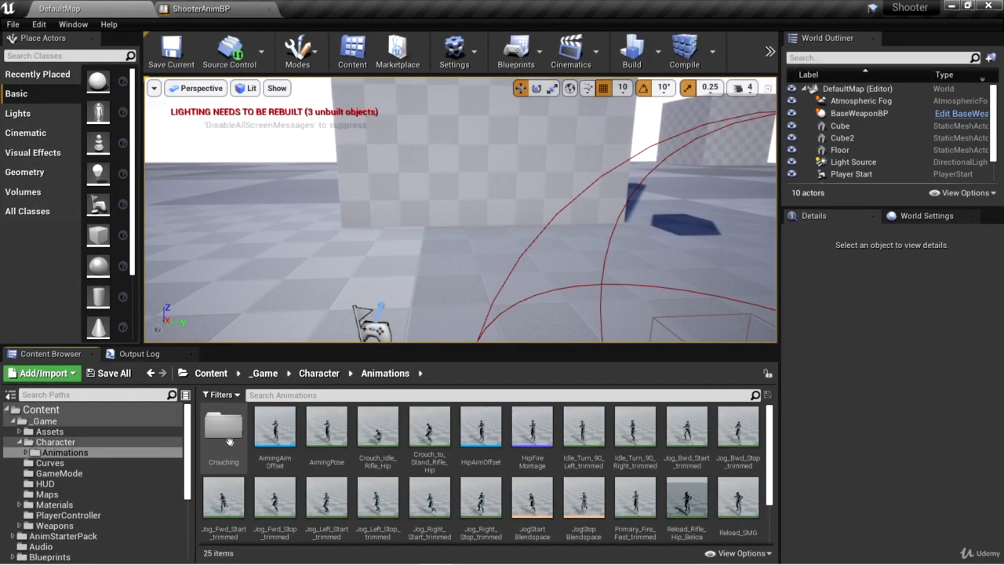
double_click(228, 442)
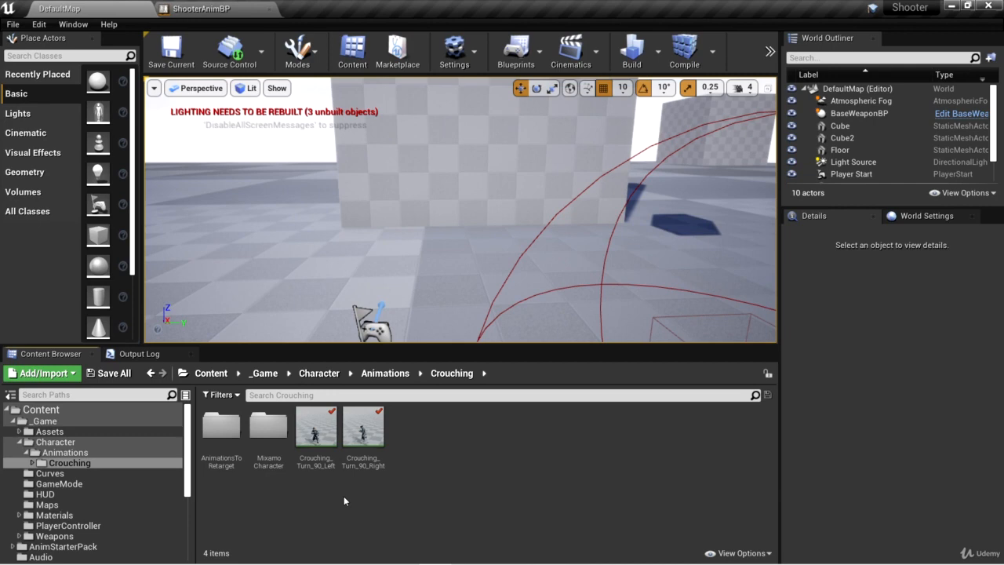
click(308, 438)
double_click(309, 438)
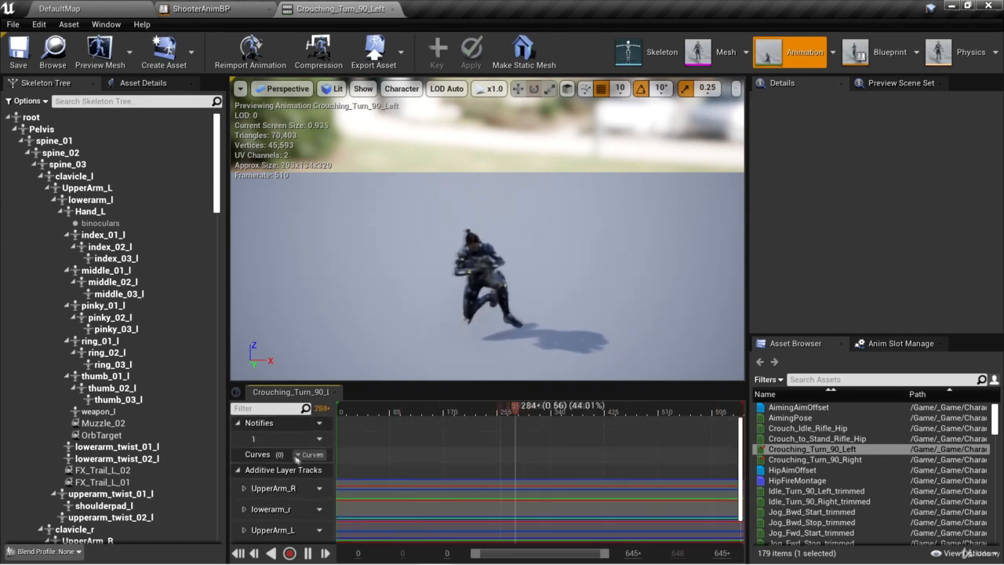
Step: Add the Rotation curve to the Crouching_Turn_90_Left animation and open it in the curve editor
click(310, 455)
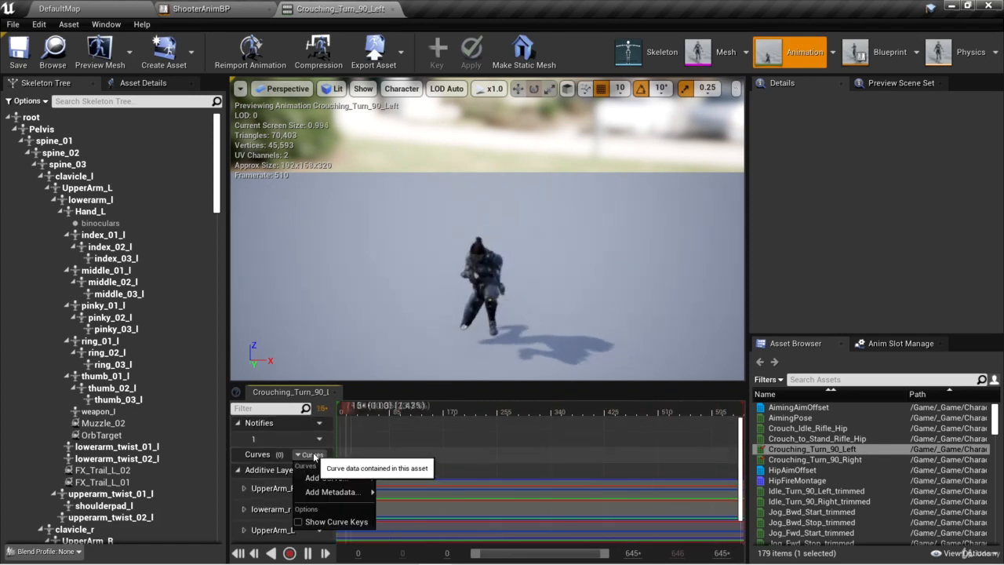
mouse_move(342, 480)
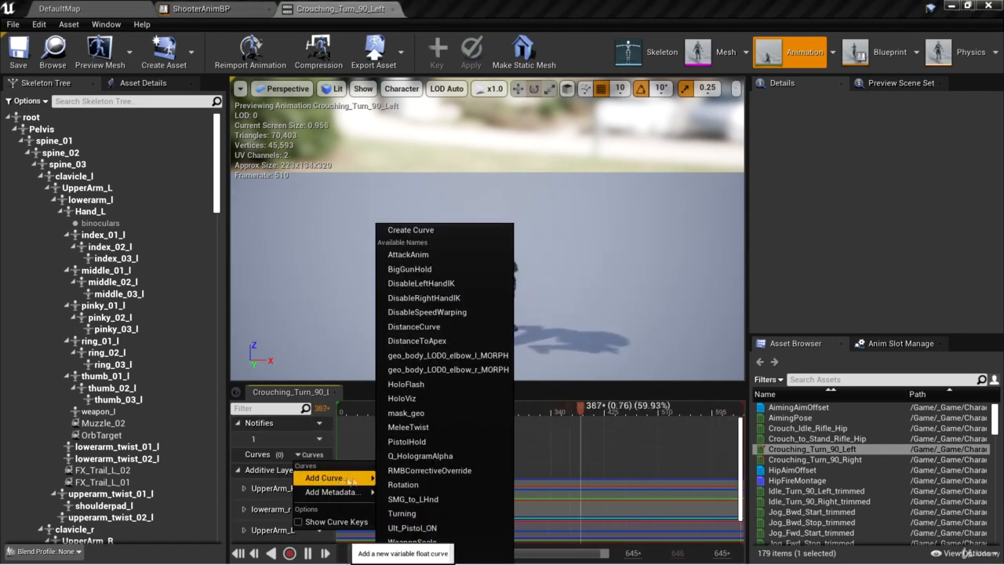
click(424, 485)
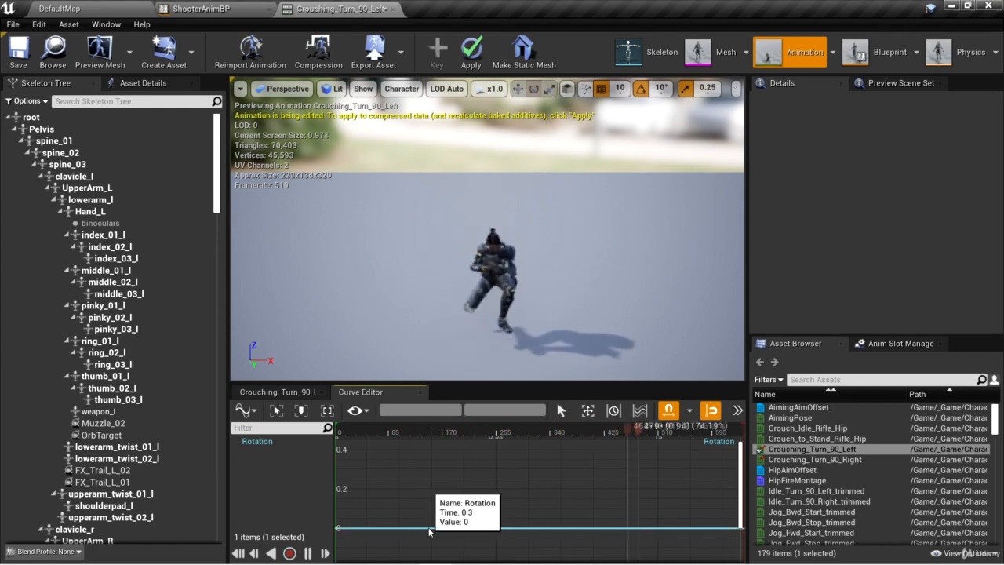
Step: Add three keys to the flat Rotation curve at about 0.3, 0.5 and 0.7 seconds
right_click(430, 530)
click(463, 473)
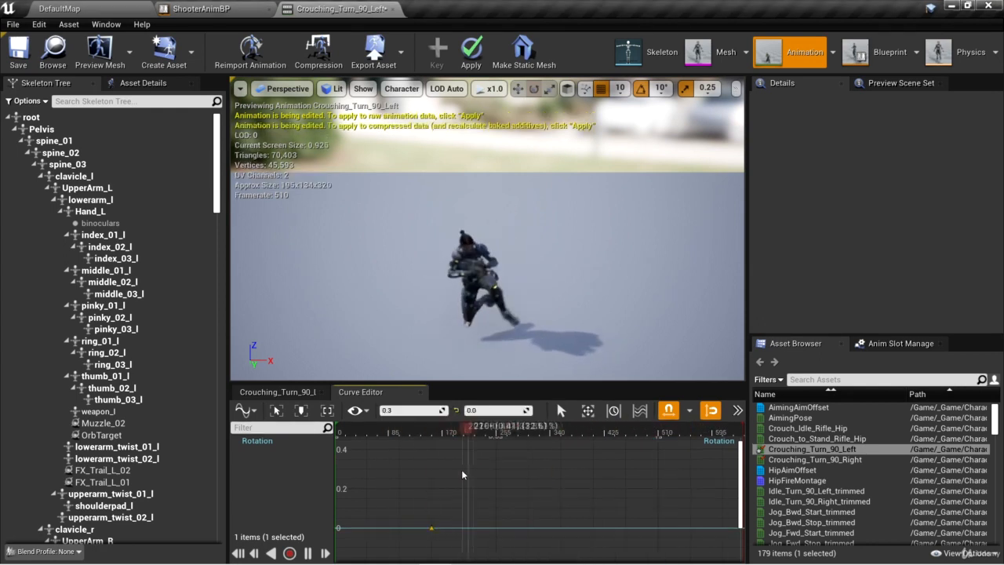
right_click(503, 528)
mouse_move(518, 500)
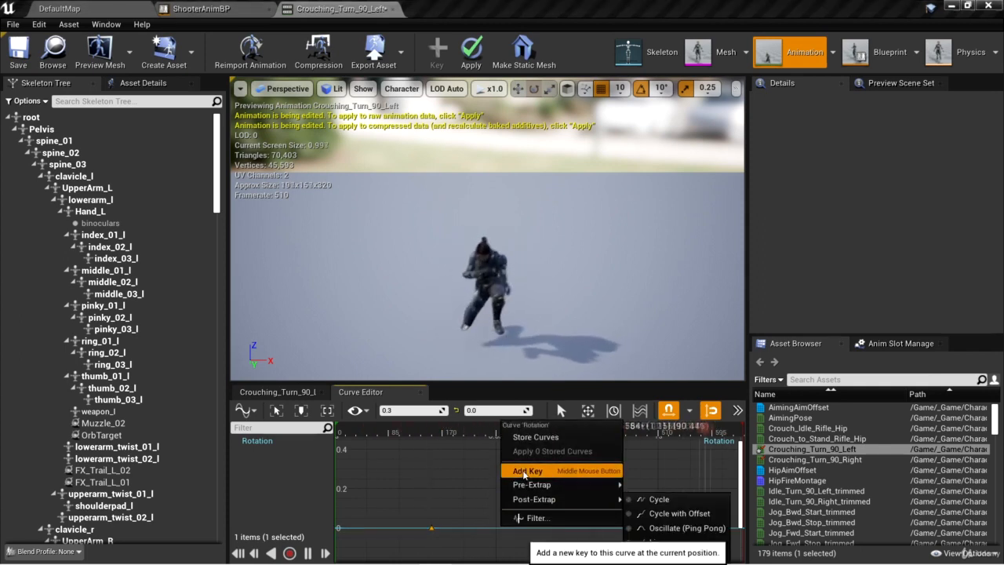
click(528, 470)
right_click(554, 532)
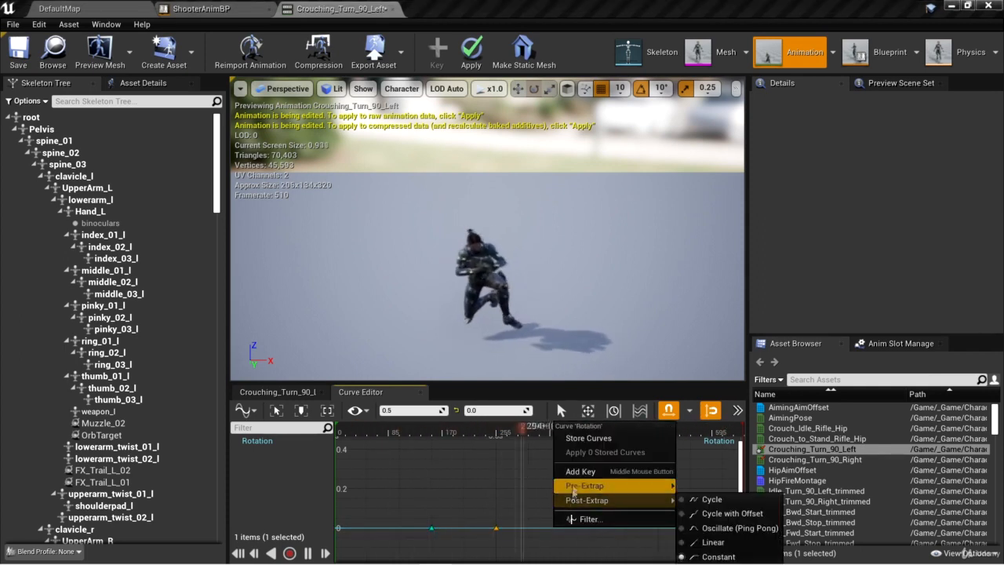
click(577, 469)
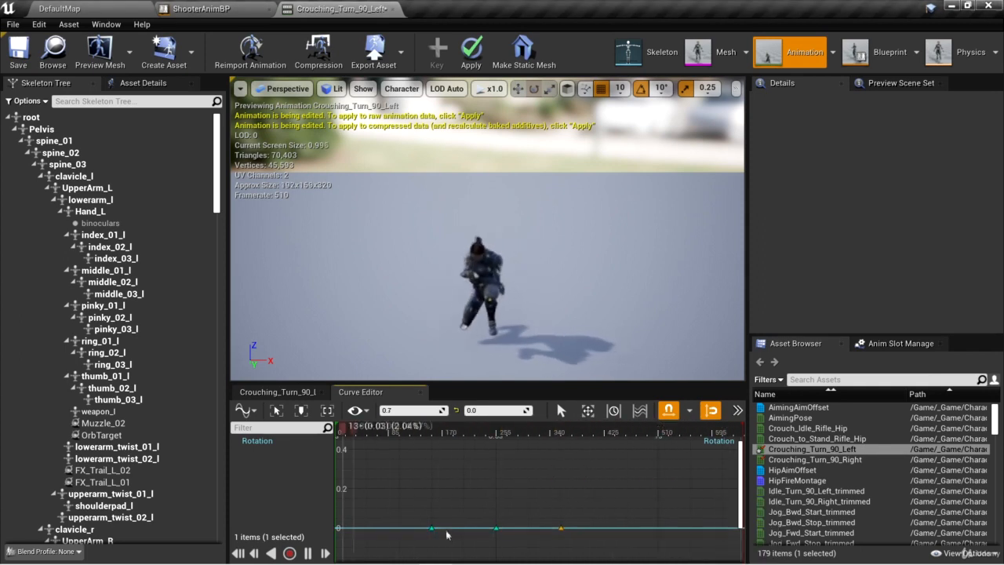
Step: Set the first Rotation key's time to 0 and its value to -90
mouse_move(438, 531)
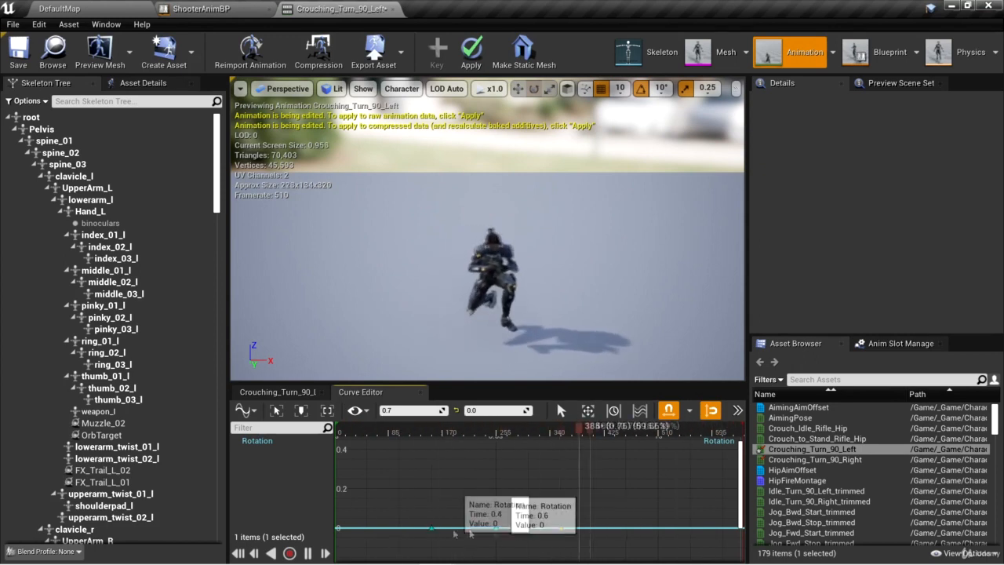
click(432, 528)
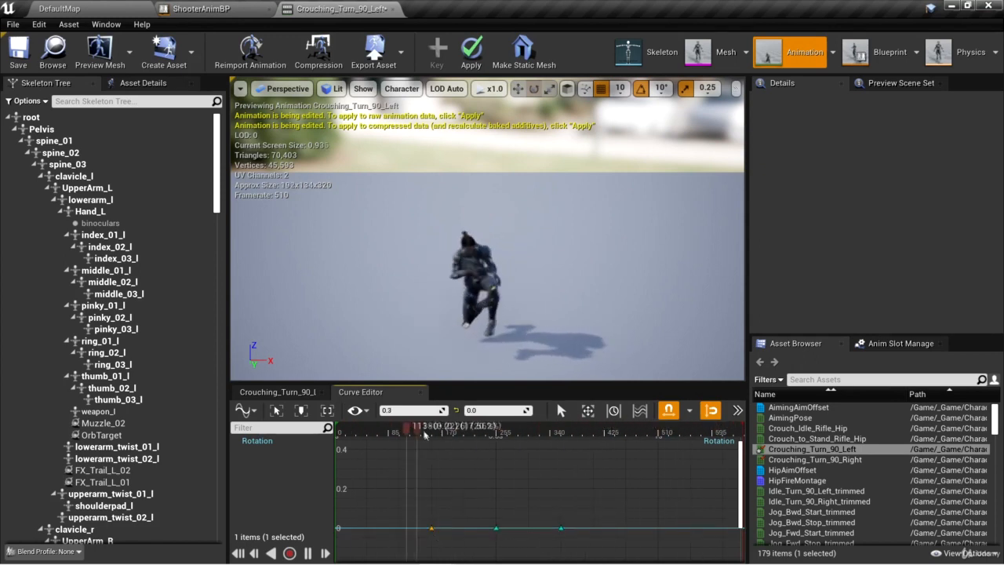
click(405, 411)
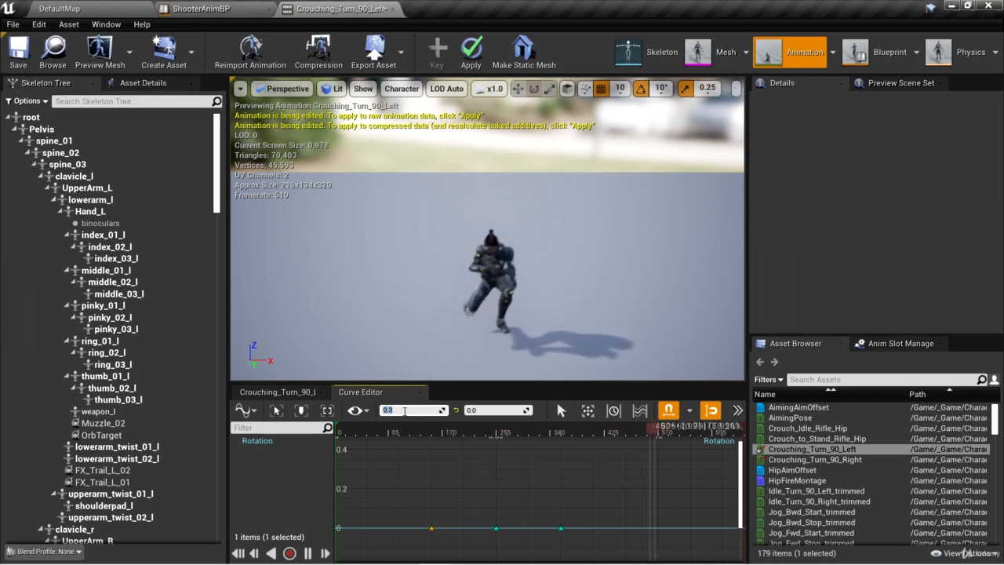
text(0)
key(Tab)
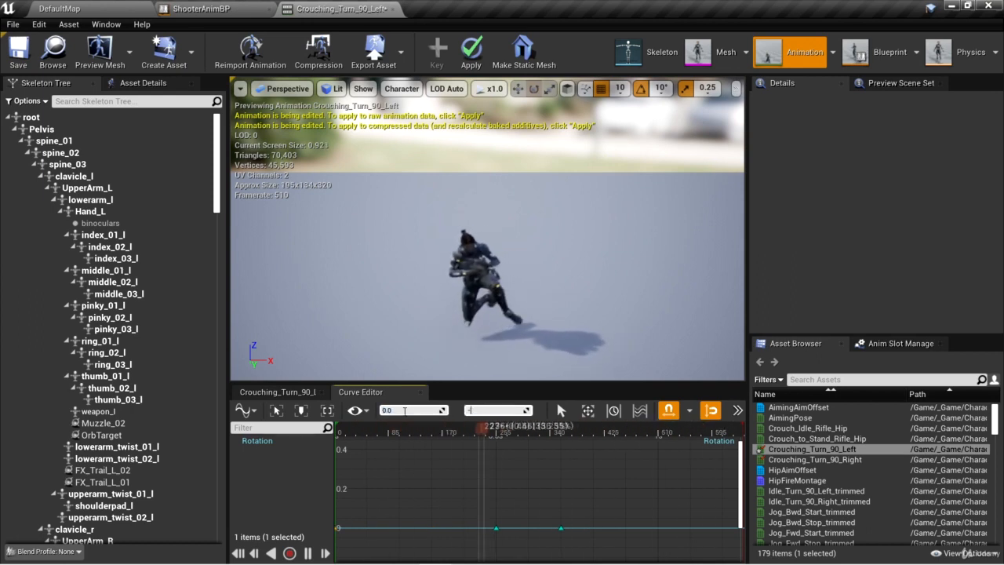
text(-90)
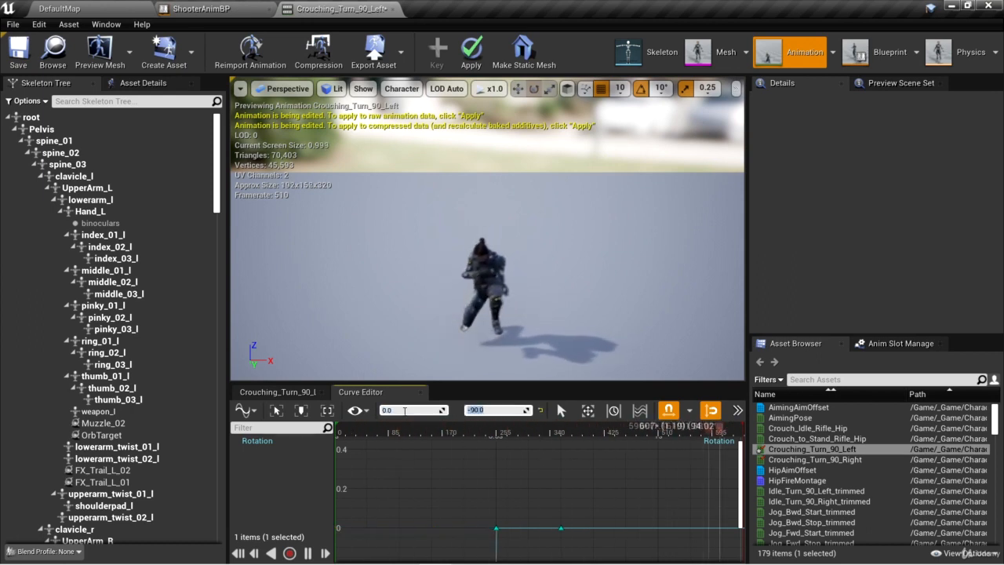
key(Return)
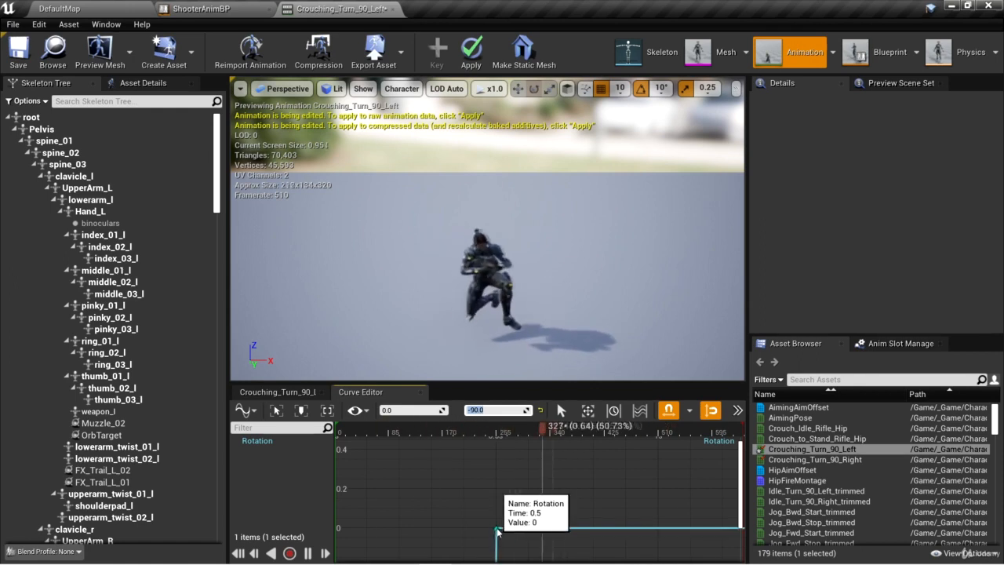
Step: Scrub the animation to 0.50 seconds and set the value of the Rotation key at that time to -45
click(347, 430)
drag(347, 431, 496, 444)
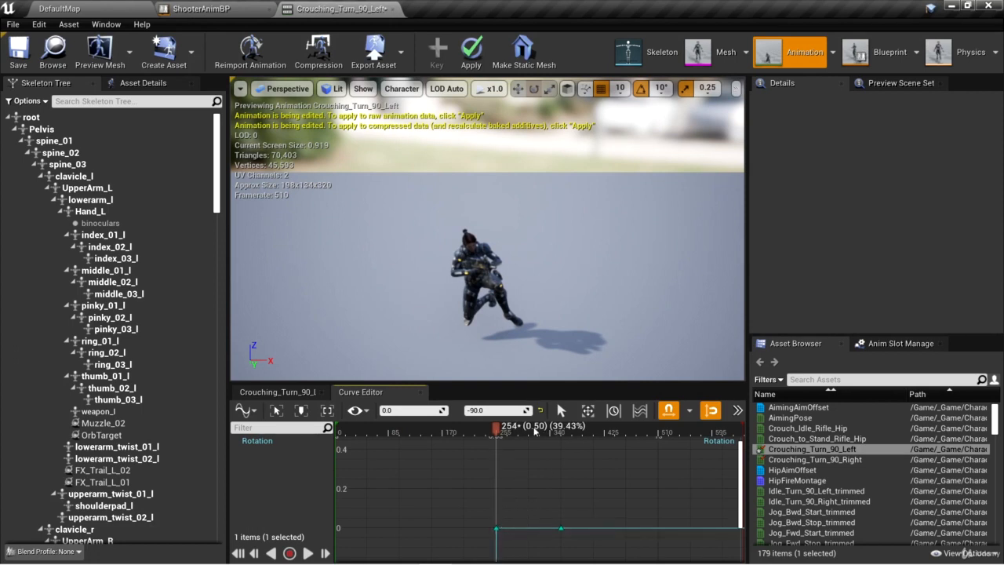
click(499, 528)
click(491, 409)
text(-45)
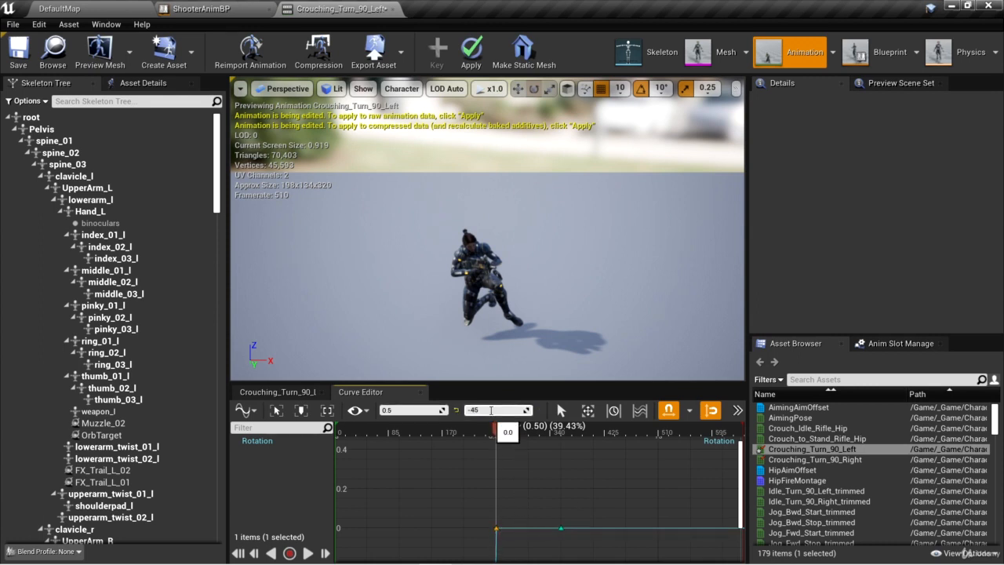
key(Return)
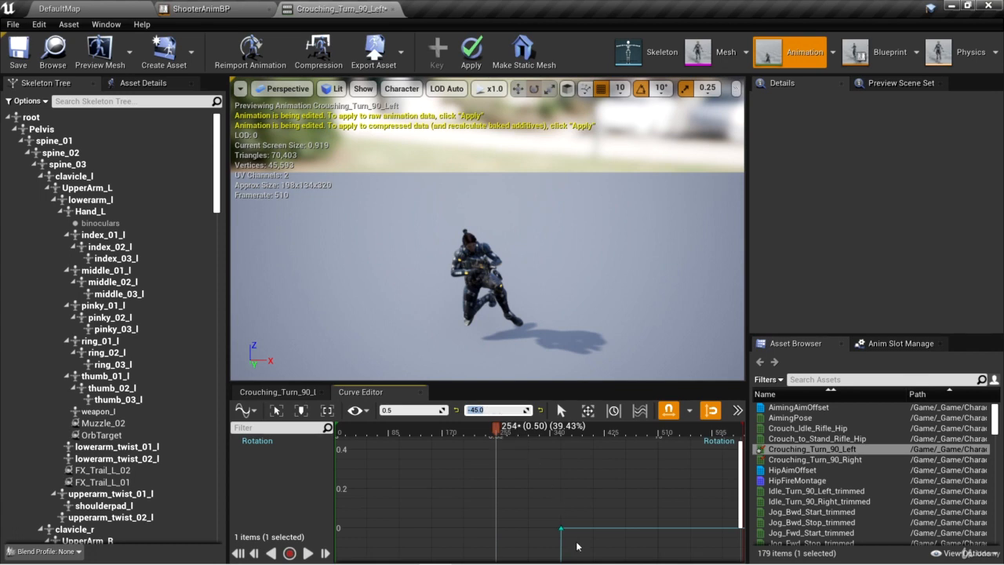
Step: Move the last Rotation key along the zero line to time 1.2, near the end of the animation
mouse_move(562, 531)
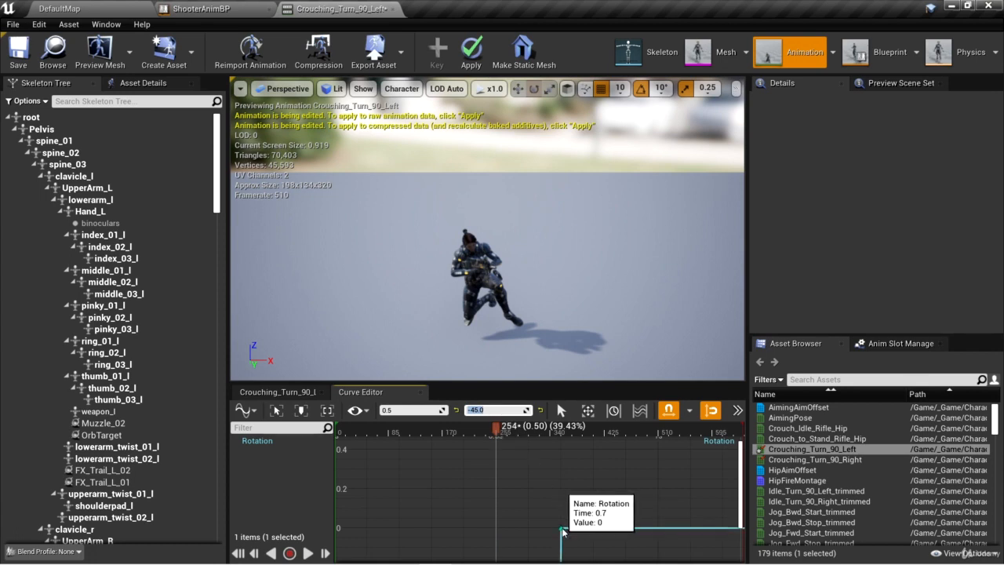
click(562, 532)
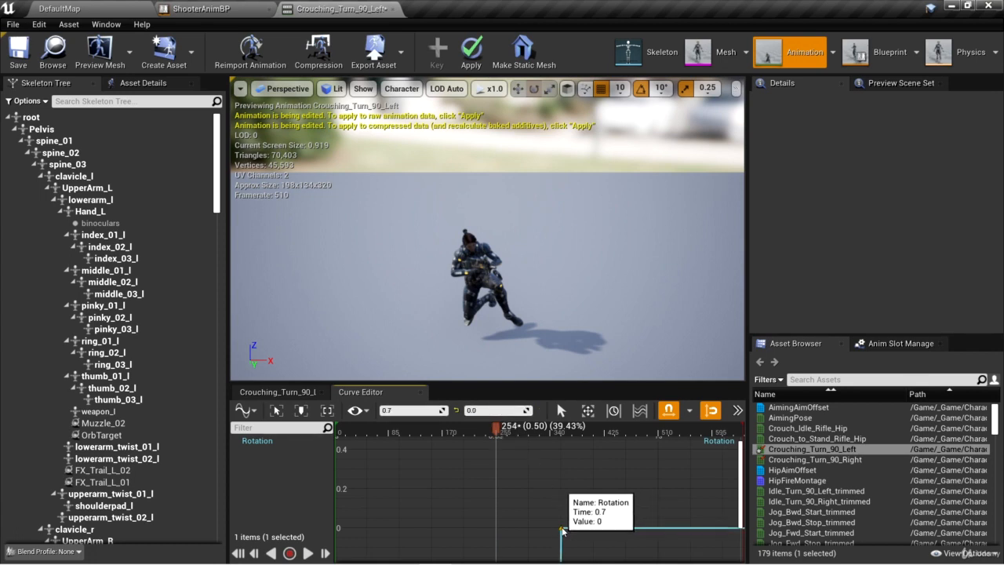
drag(623, 532, 736, 533)
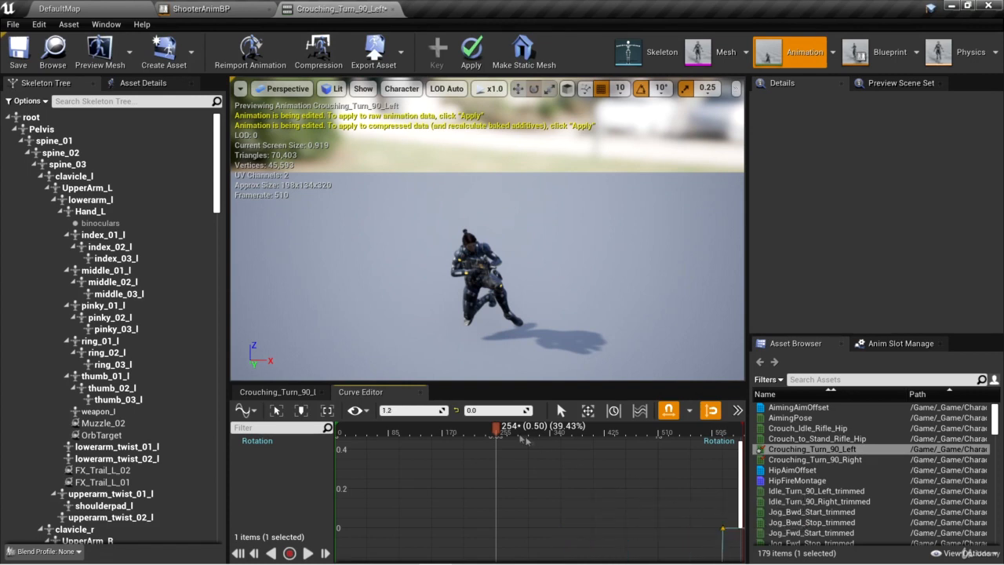
click(493, 410)
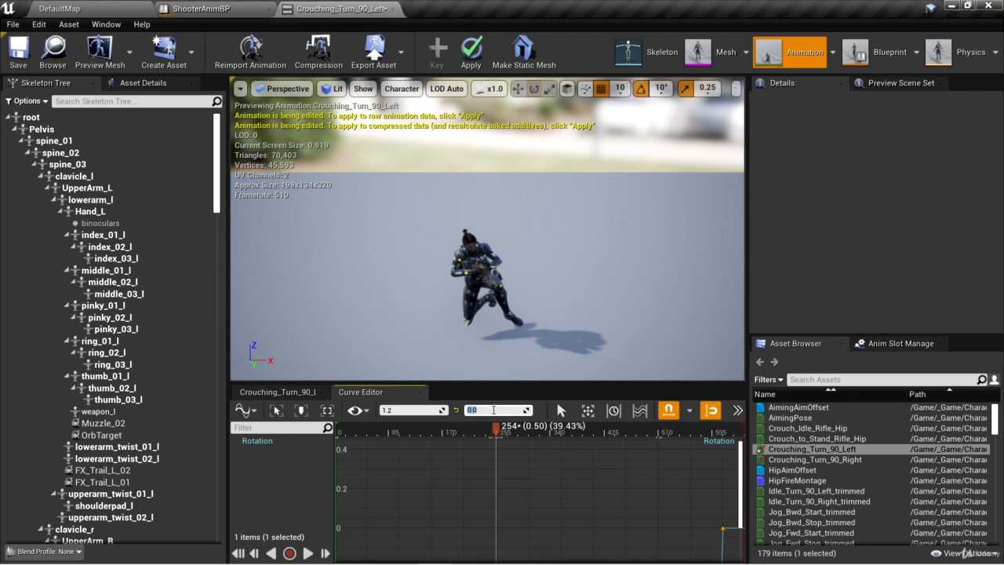
Step: Select all the Rotation keys, fit the curve to the view, and make the curve editor area taller
scroll(593, 506, down, 15)
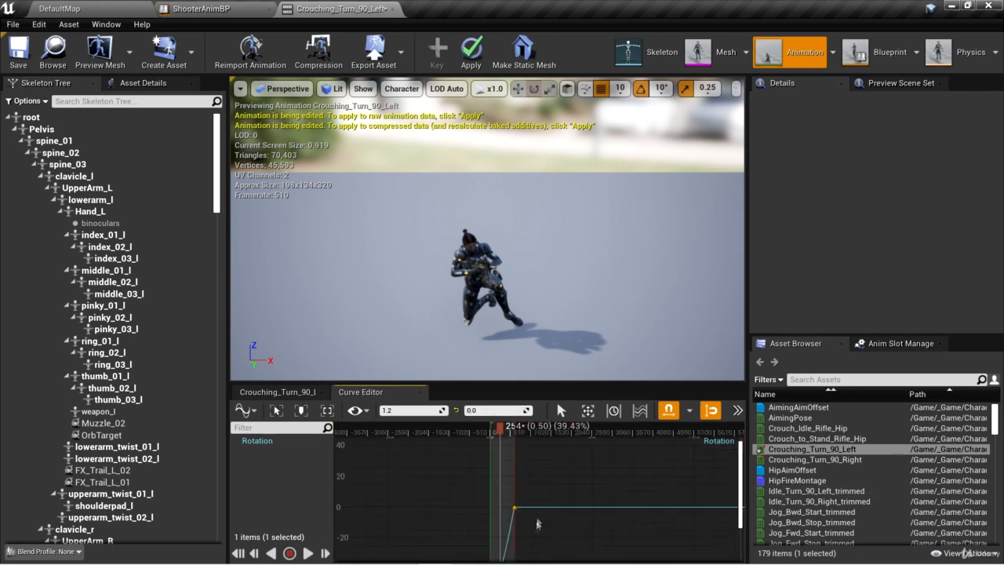
scroll(537, 524, down, 5)
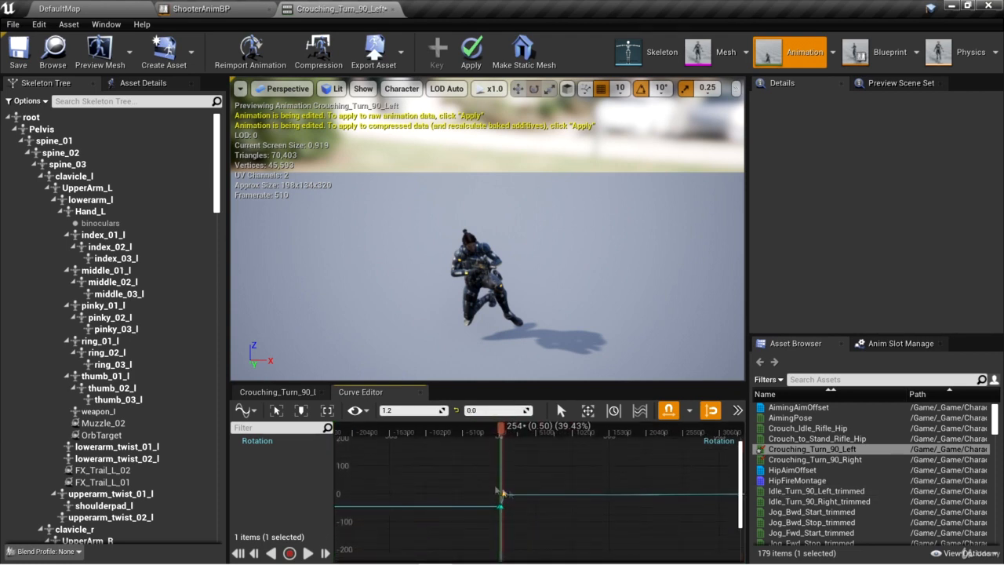
drag(472, 478, 535, 527)
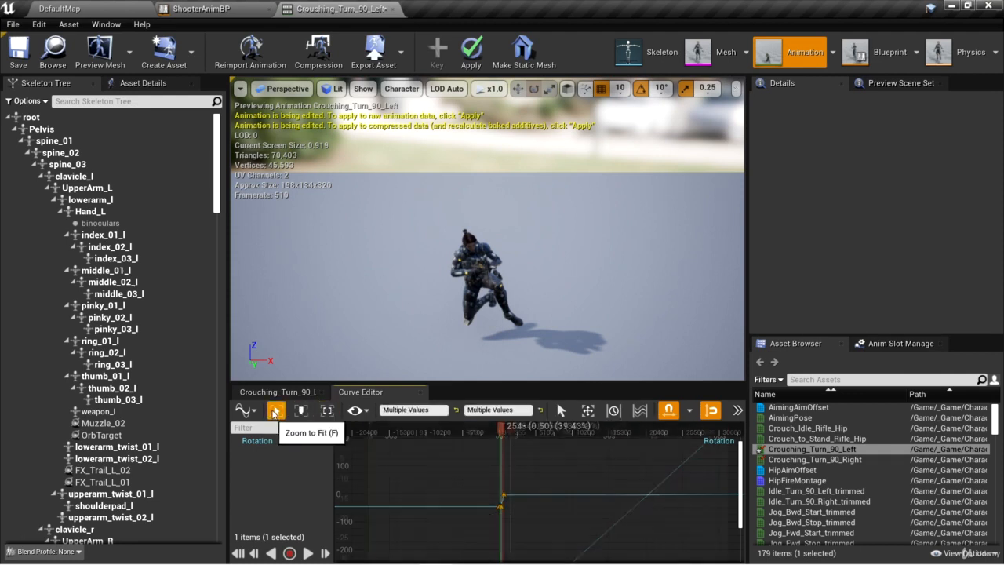
click(277, 410)
scroll(578, 538, down, 5)
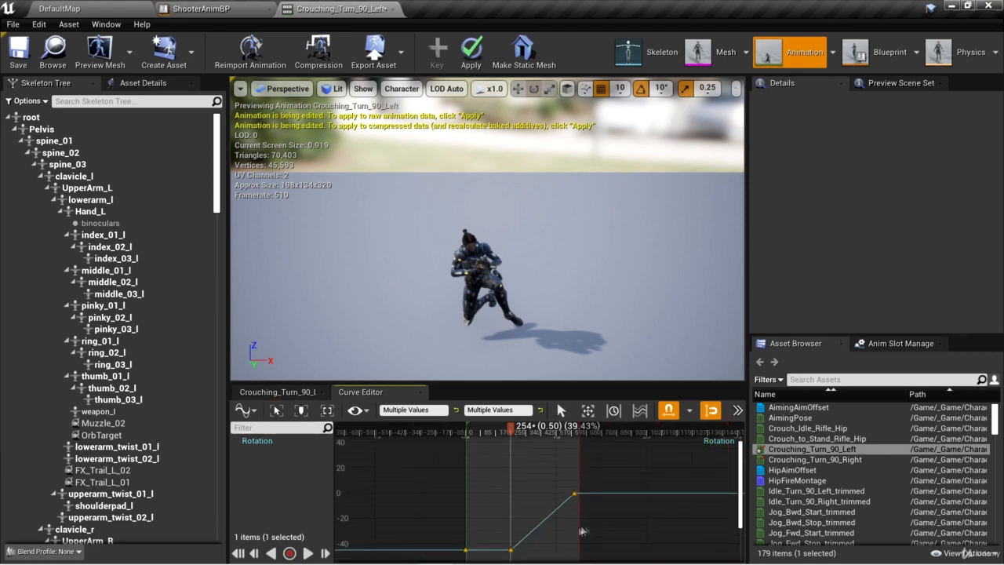
right_drag(570, 518, 579, 503)
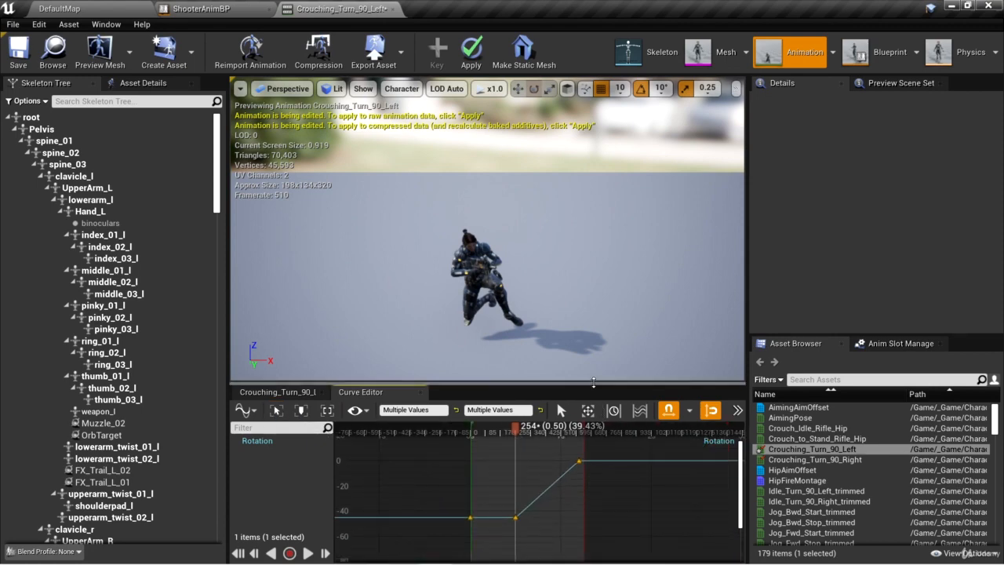
drag(565, 383, 554, 306)
scroll(543, 446, up, 2)
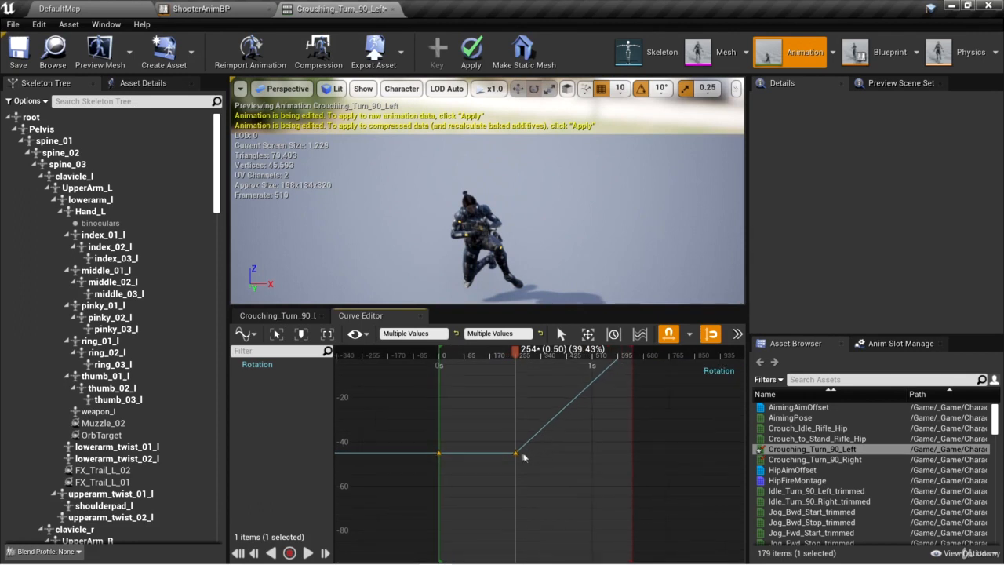
Step: Set the first Rotation key's value to -90 and move the middle key to time 0.6 at a value of about -45
click(528, 464)
click(440, 453)
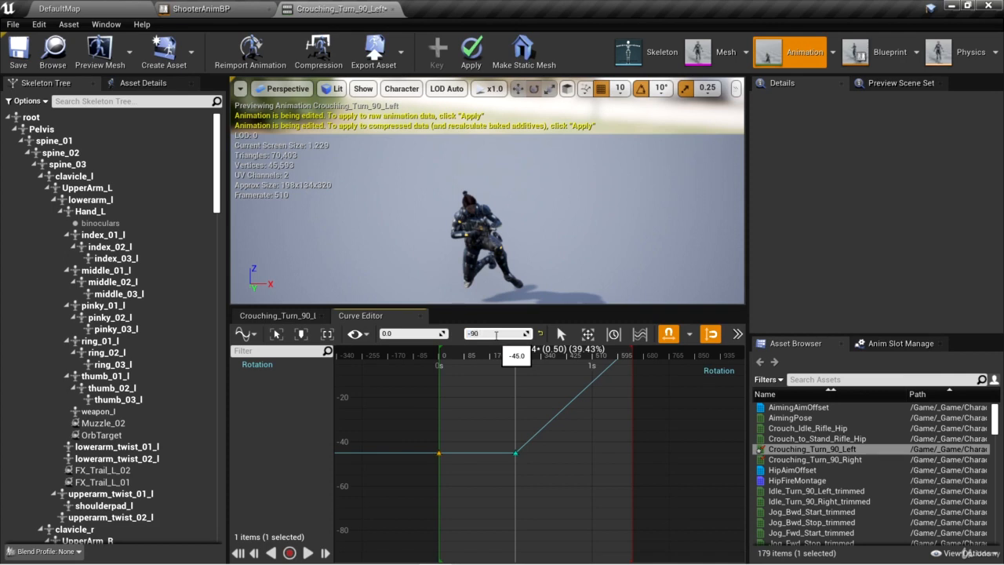
click(516, 476)
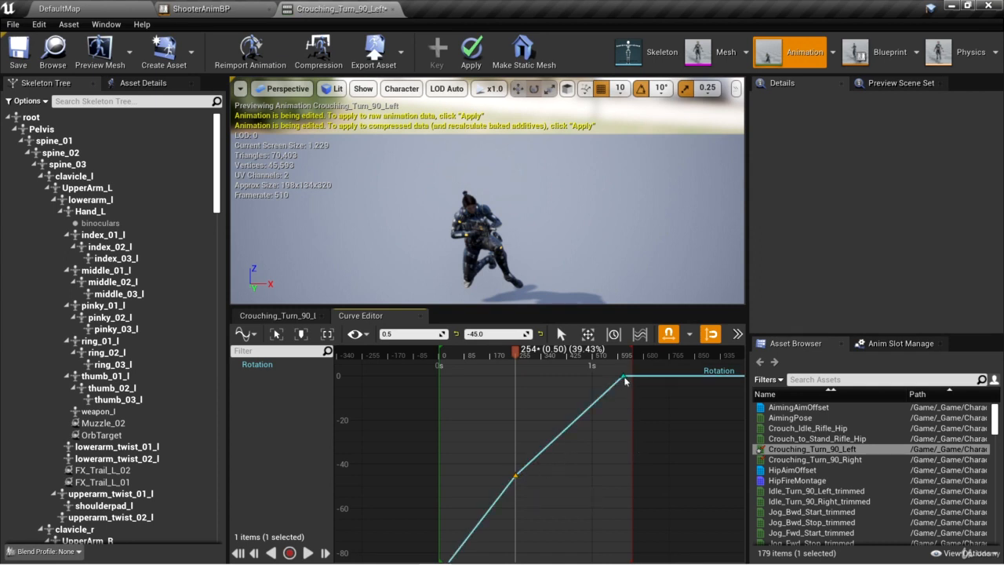
mouse_move(624, 377)
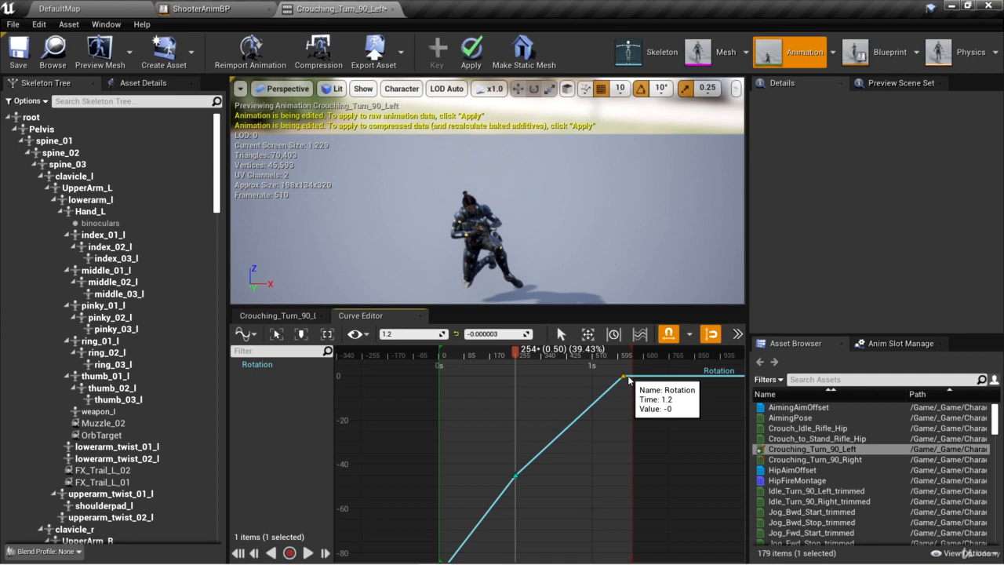
click(515, 476)
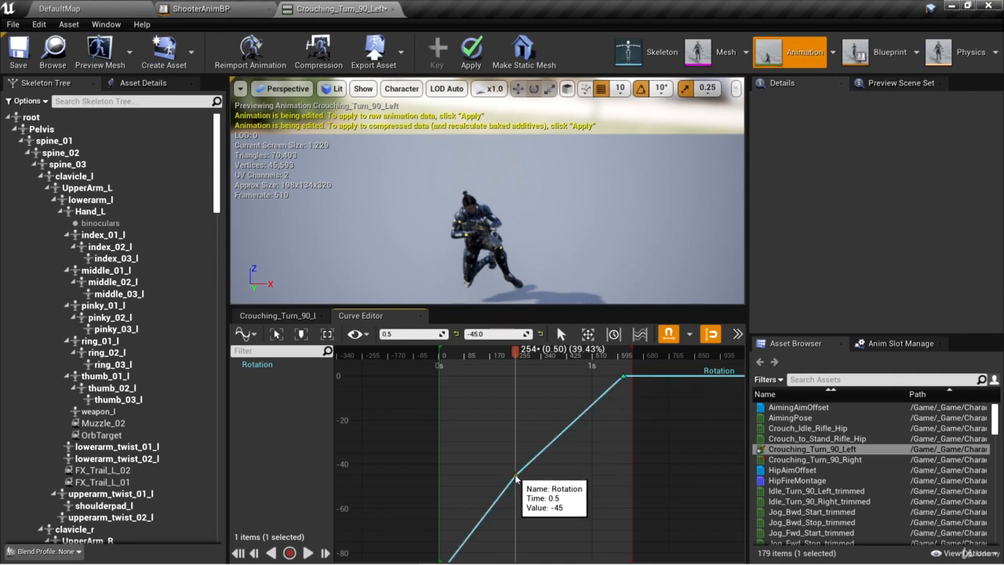
drag(515, 476, 532, 474)
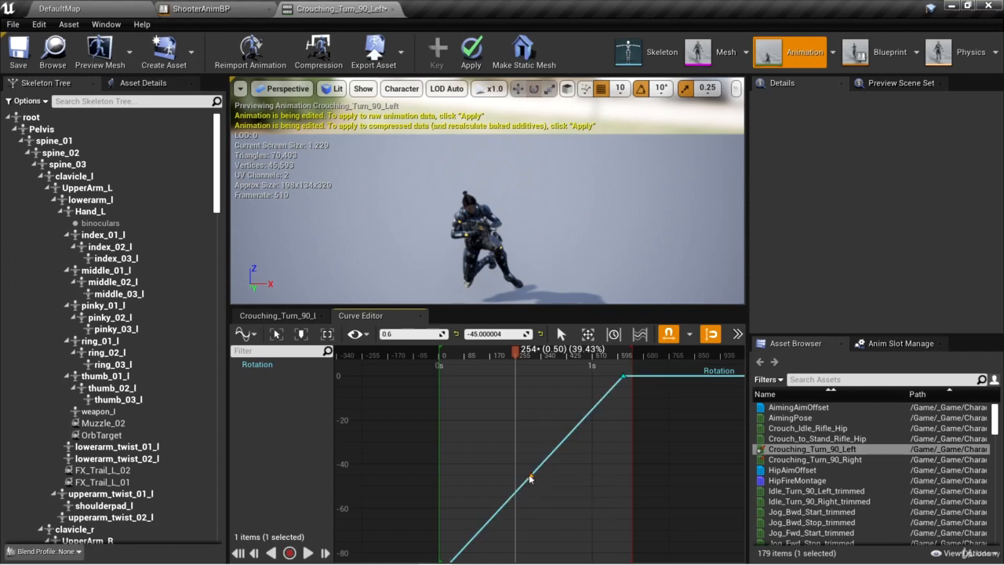
Step: Fit the Rotation curve to the view, select all three keys and set their interpolation to Auto
key(f)
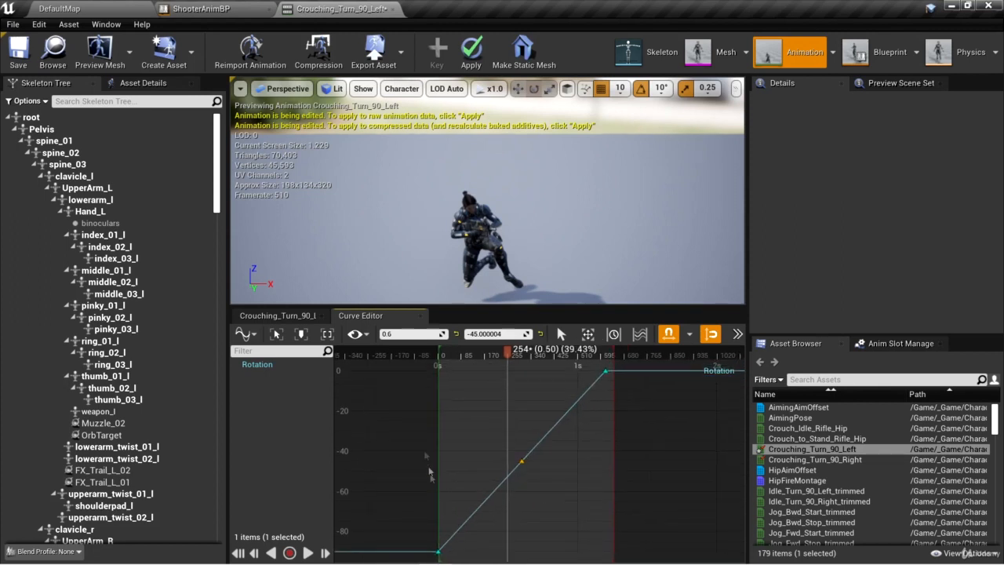
drag(408, 365, 637, 559)
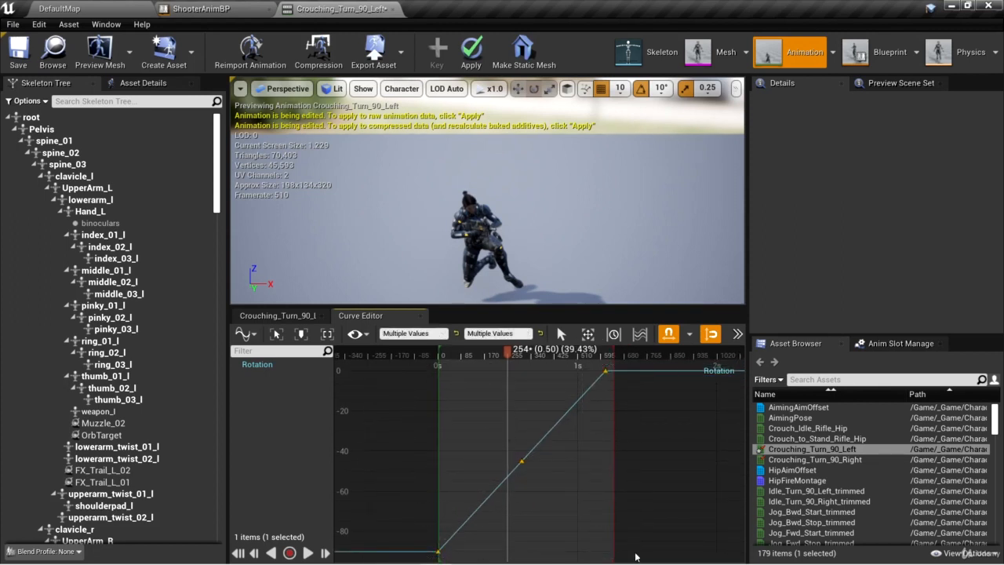
right_click(522, 464)
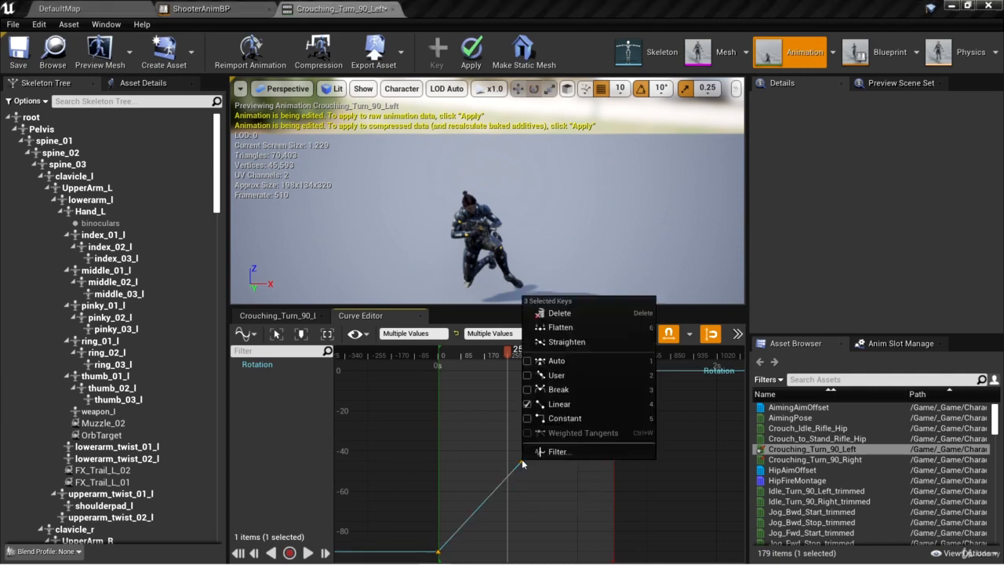
click(564, 359)
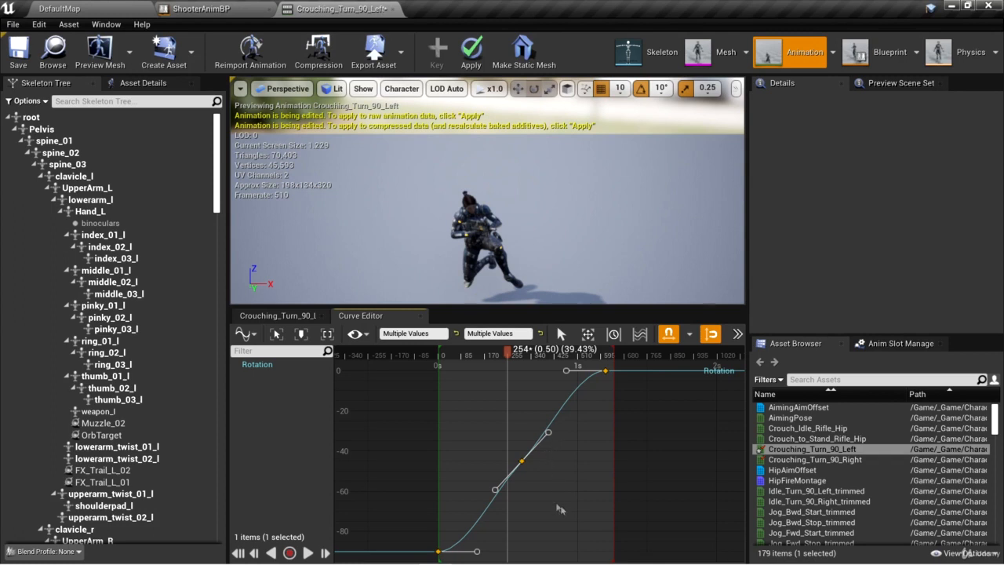
Step: Steepen the tangent of the middle Rotation key, preview the turn at 0.27 seconds and close the curve editor
click(521, 461)
mouse_move(549, 434)
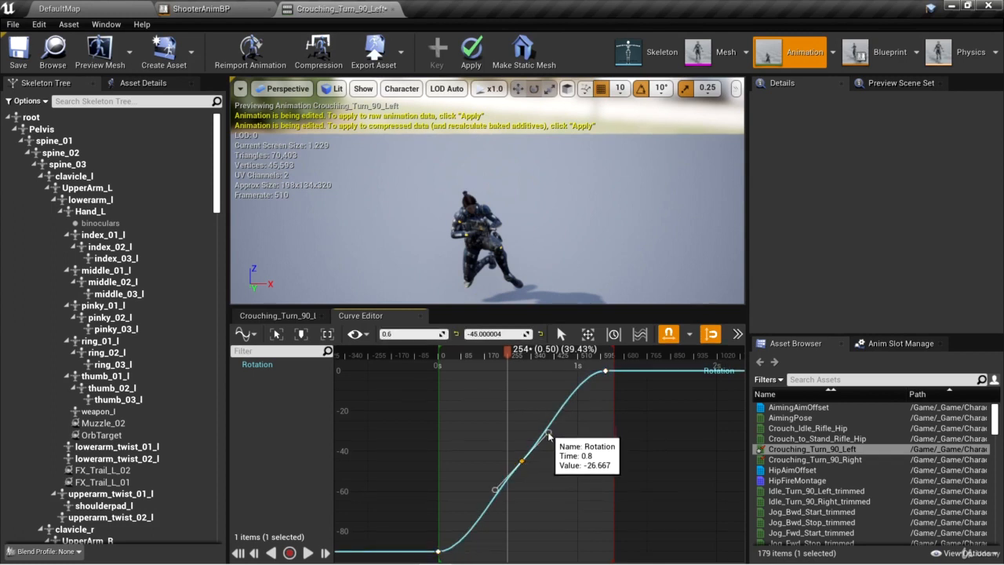
drag(548, 434, 542, 424)
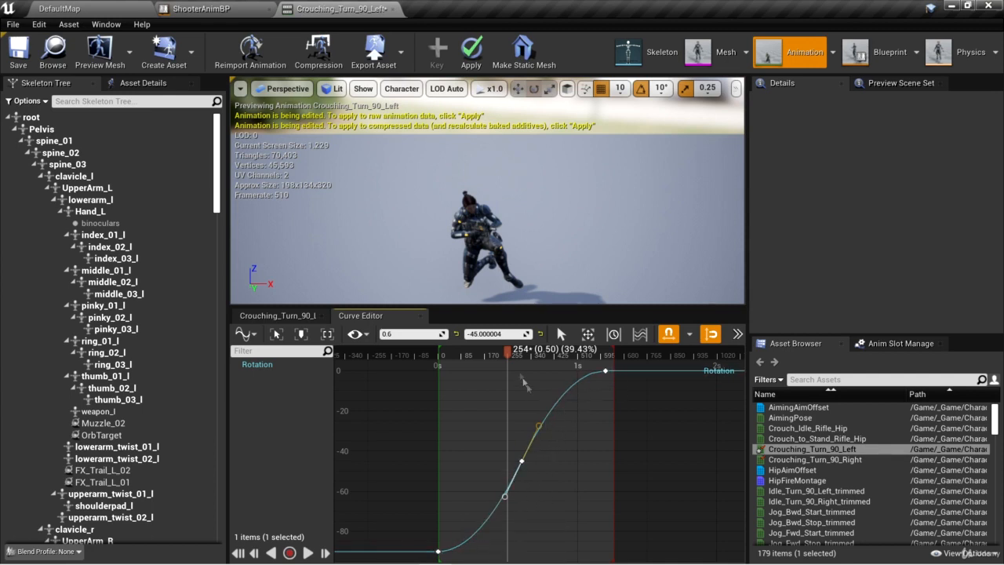
drag(508, 356, 475, 356)
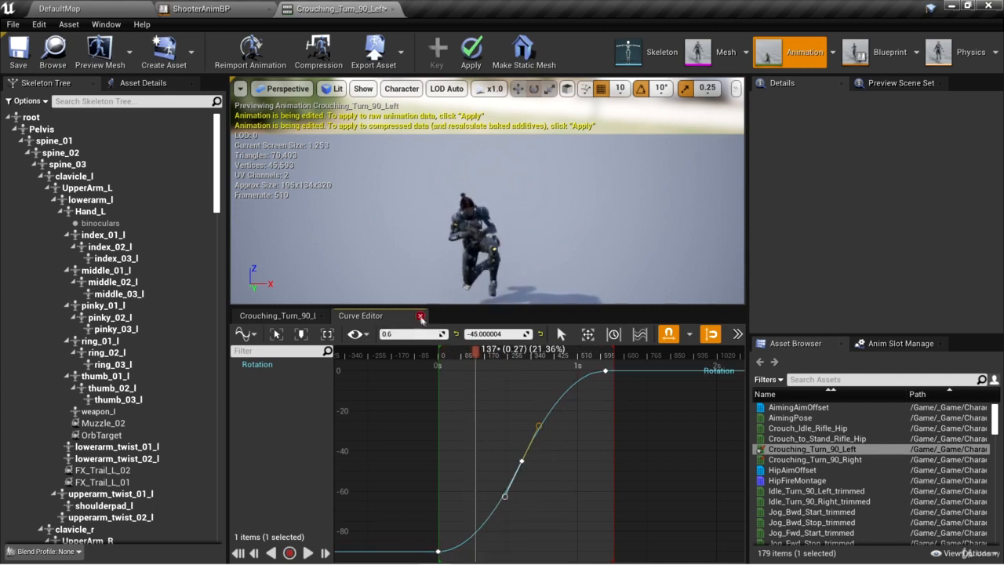
click(421, 316)
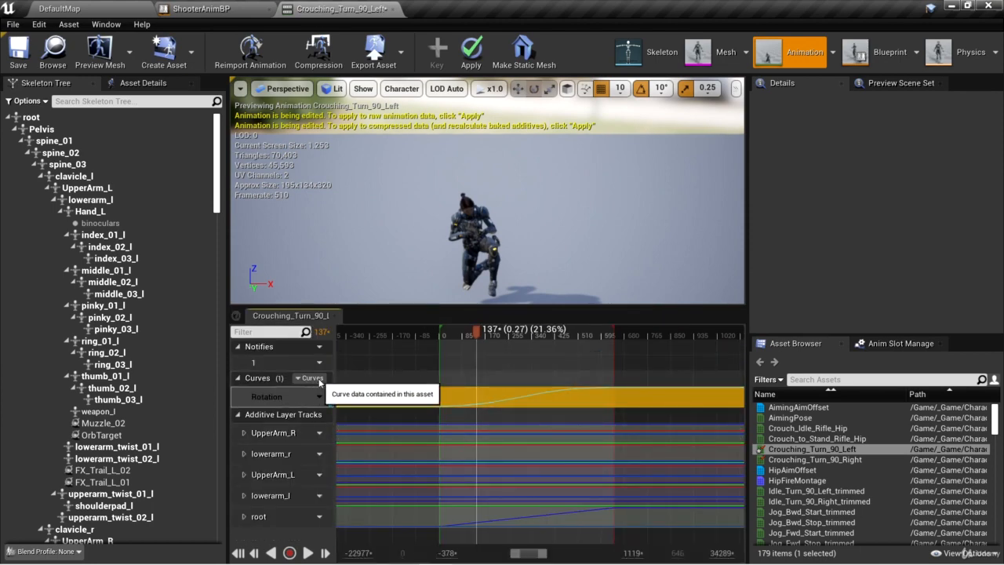
Step: Add the Turning metadata curve to Crouching_Turn_90_Left and save the animation
click(319, 380)
mouse_move(334, 404)
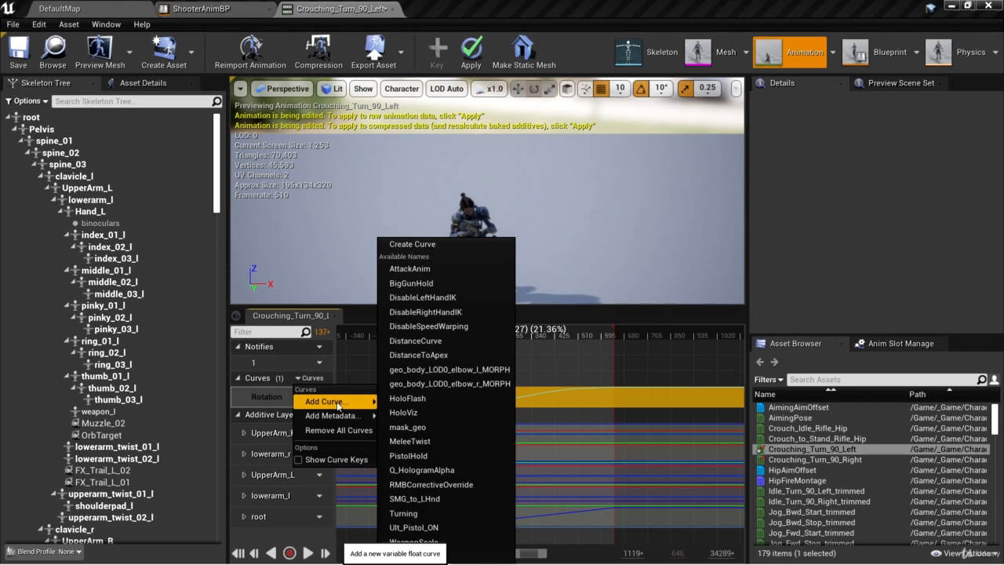
mouse_move(355, 421)
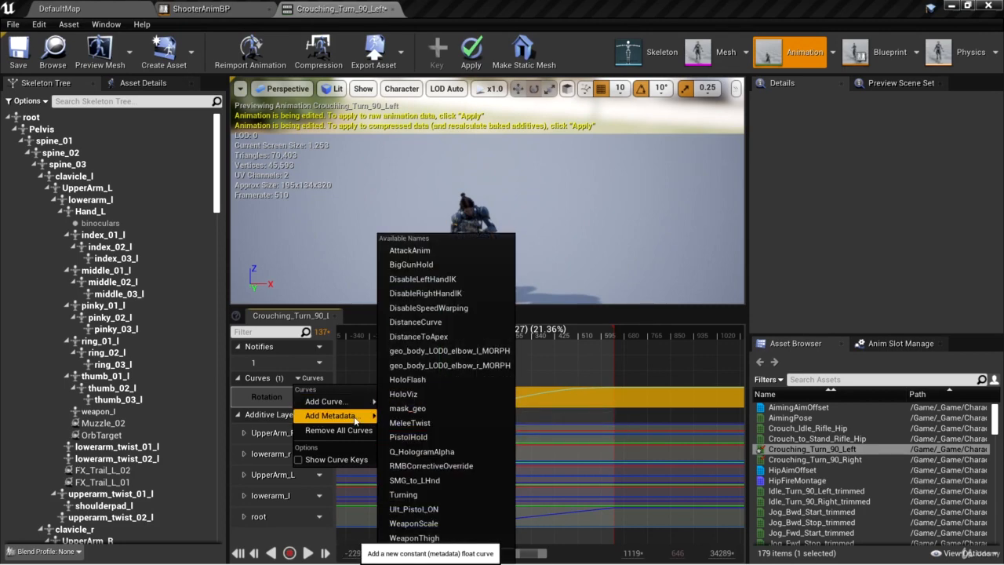
click(424, 495)
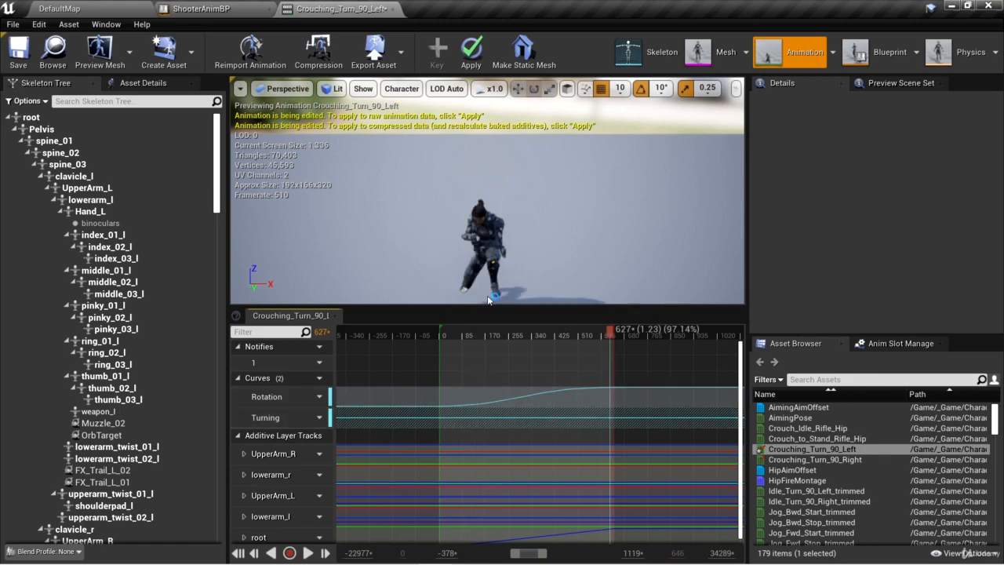
click(19, 49)
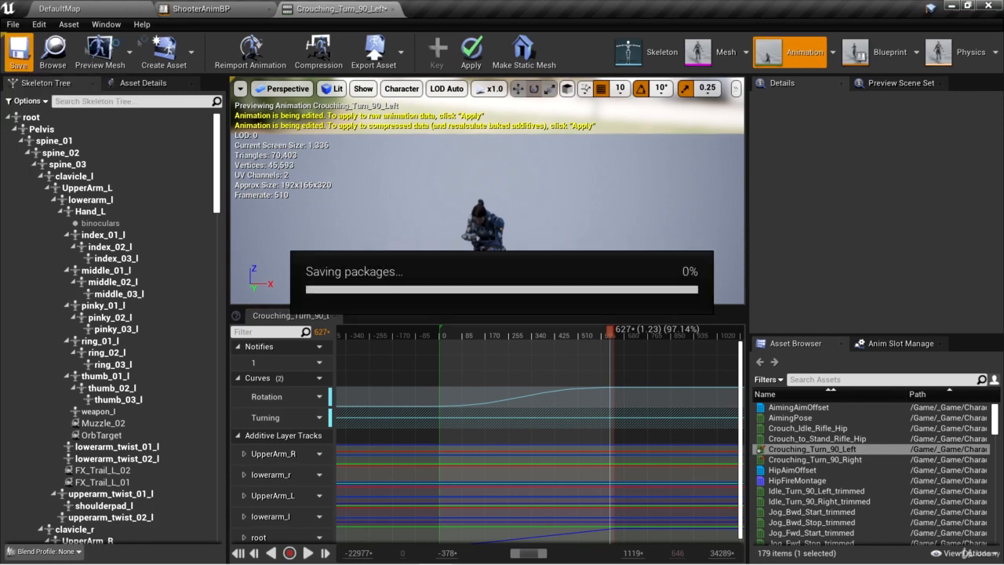
Step: Close the left-turn animation and open Crouching_Turn_90_Right from the Crouching folder
click(394, 9)
click(98, 9)
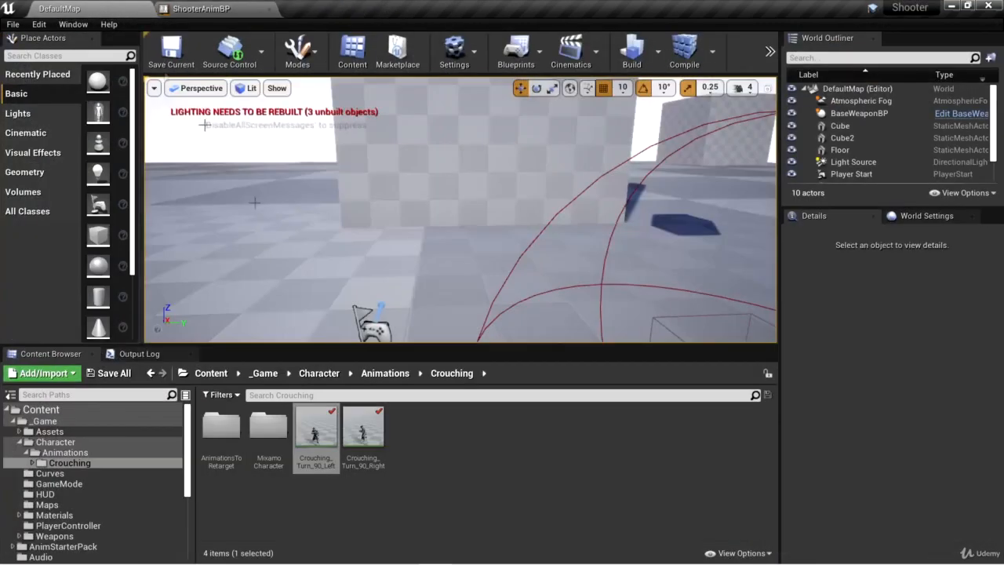
click(365, 447)
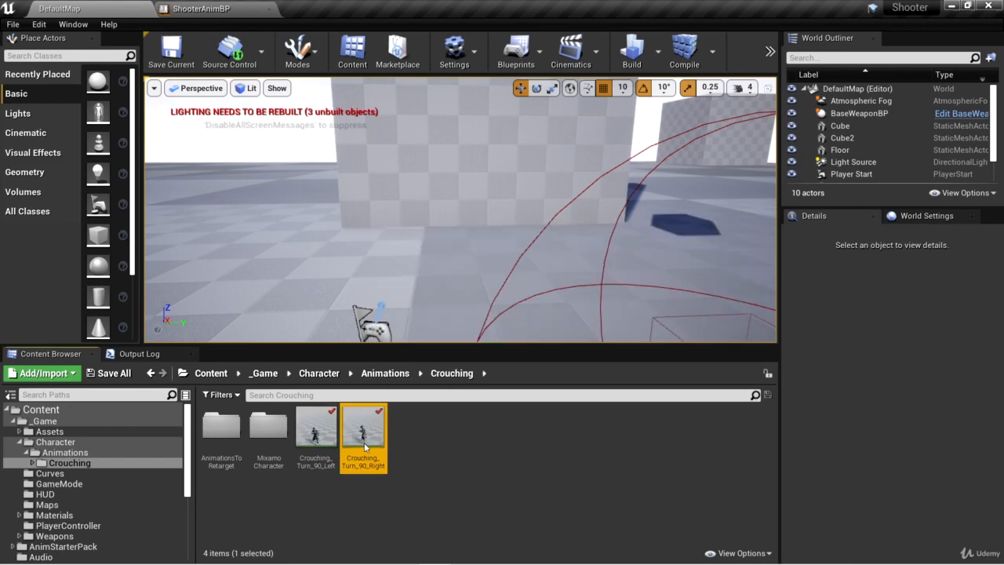
double_click(365, 447)
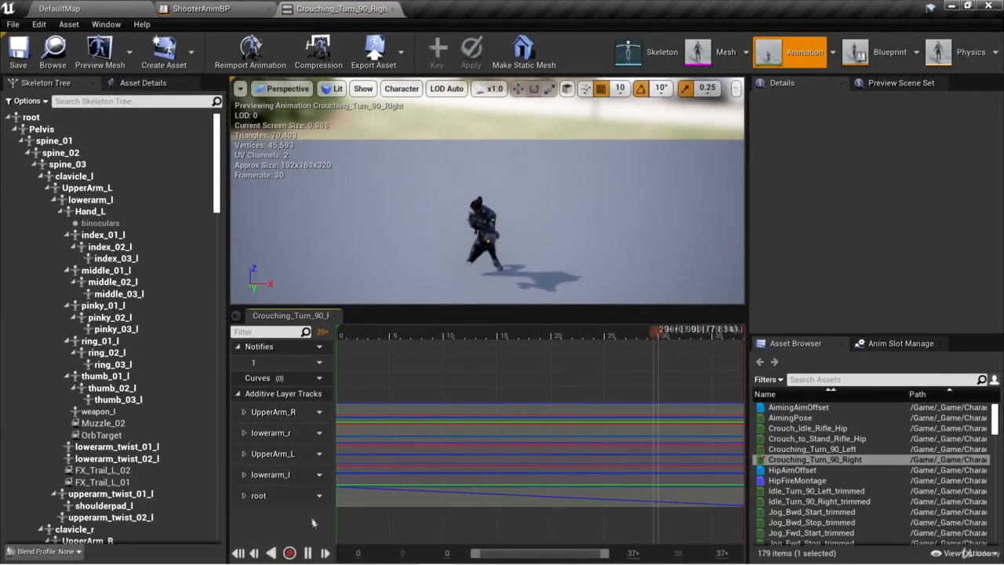
Step: Add the Rotation curve to Crouching_Turn_90_Right and open it in the curve editor
click(318, 378)
mouse_move(321, 401)
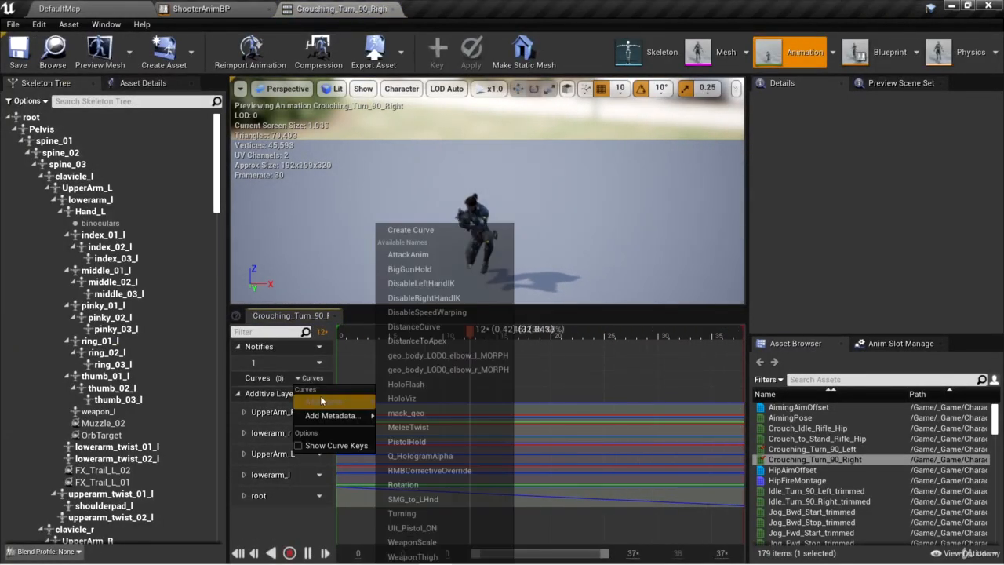
click(431, 486)
double_click(457, 397)
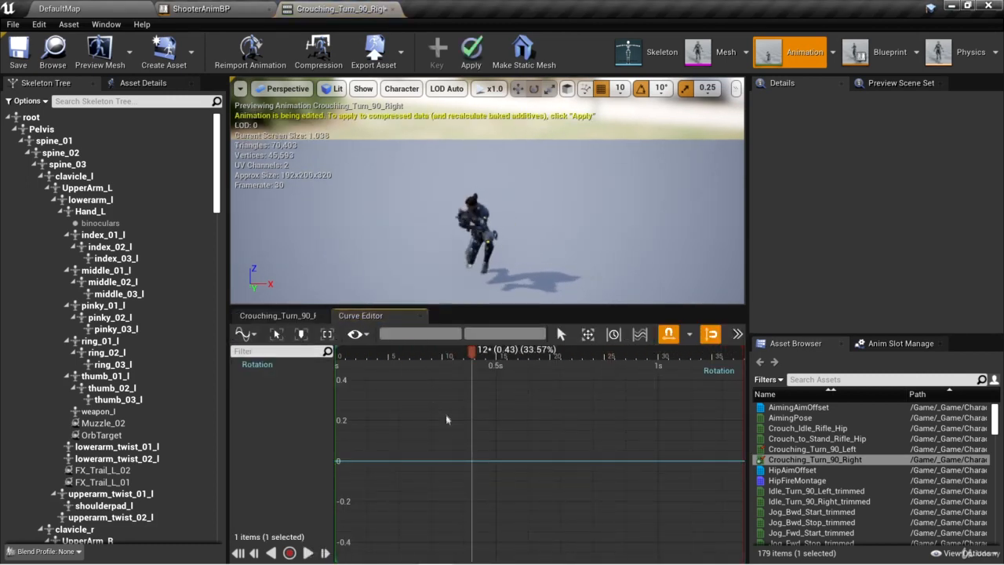
Step: Add three keys along the Rotation curve at times of about 0.2, 0.5 and 0.7
right_click(415, 460)
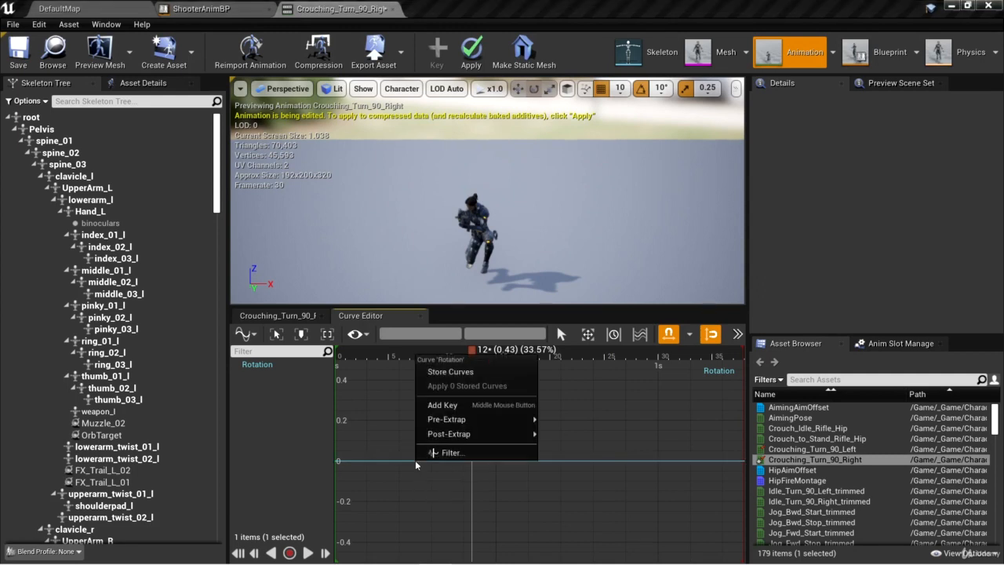
click(453, 407)
right_click(492, 460)
click(512, 404)
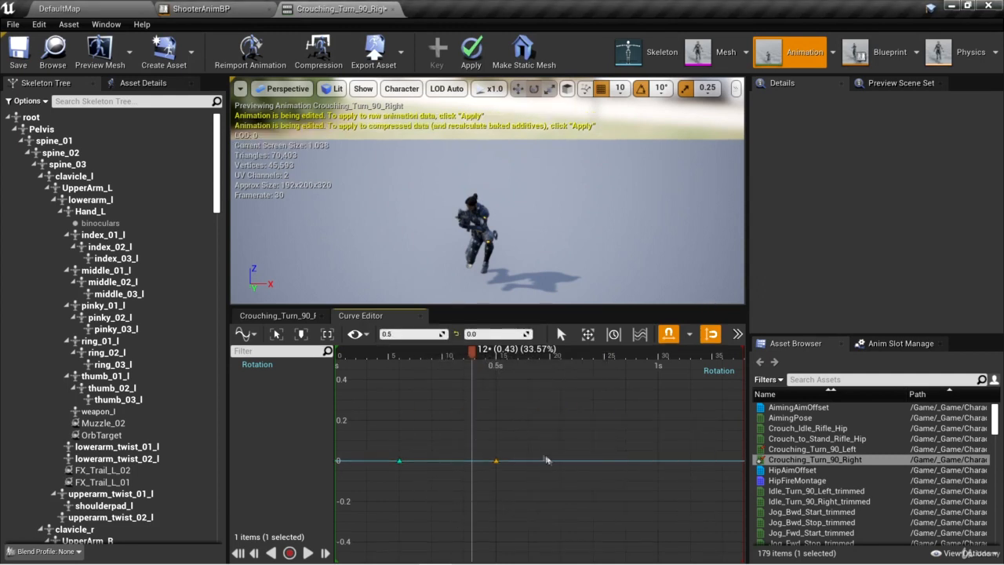
right_click(560, 460)
click(580, 404)
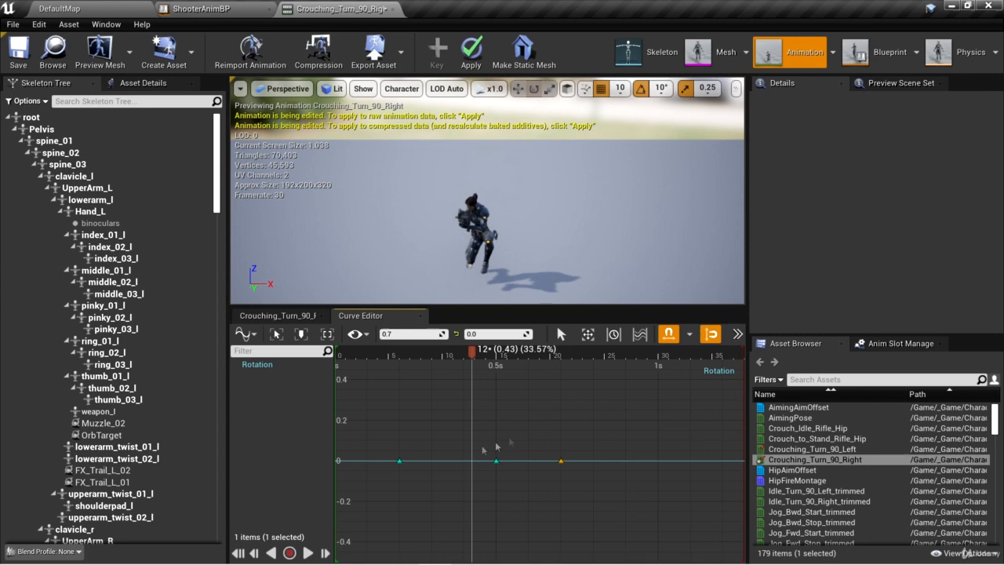
Step: Set the first Rotation key of the right-turn animation to time 0 and value -90
click(399, 460)
click(404, 333)
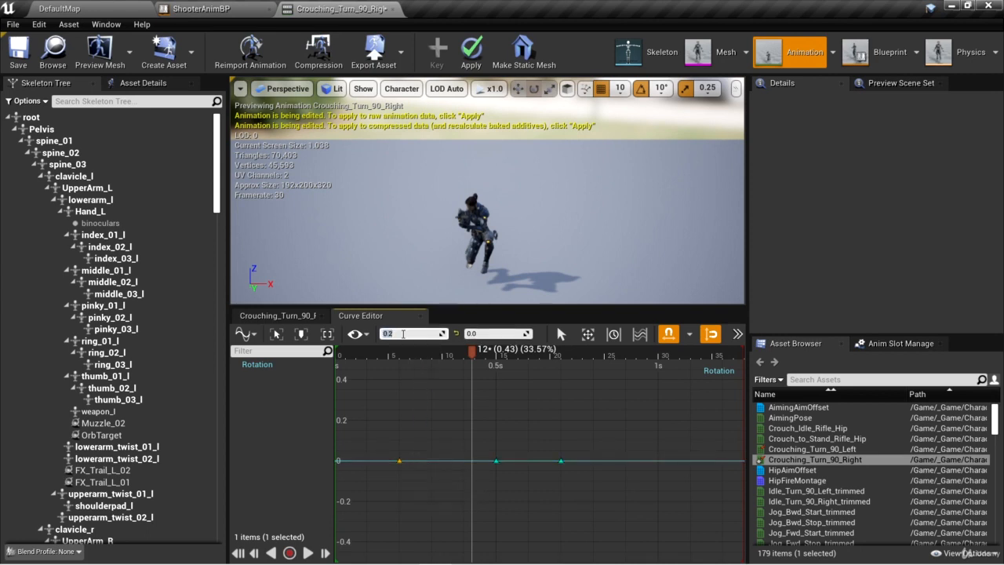
text(0)
key(Tab)
text(-90)
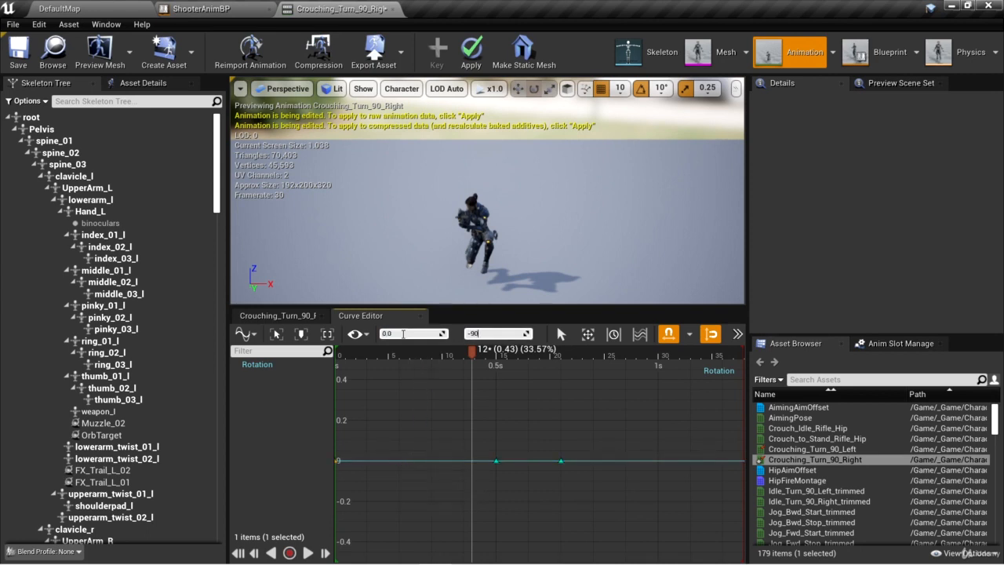
key(Return)
Step: Set the middle Rotation key to time 0.6 and value -45
click(496, 460)
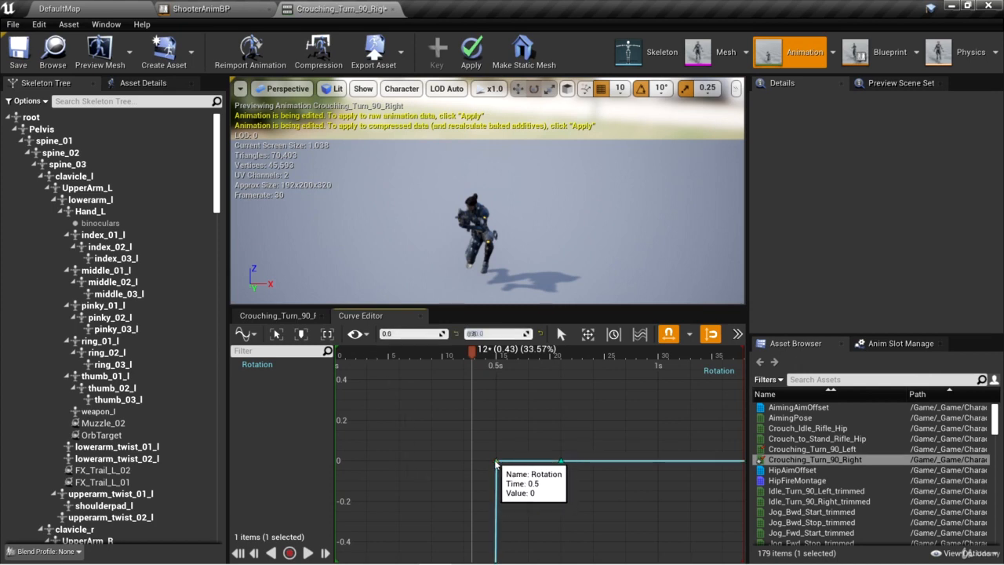
click(417, 333)
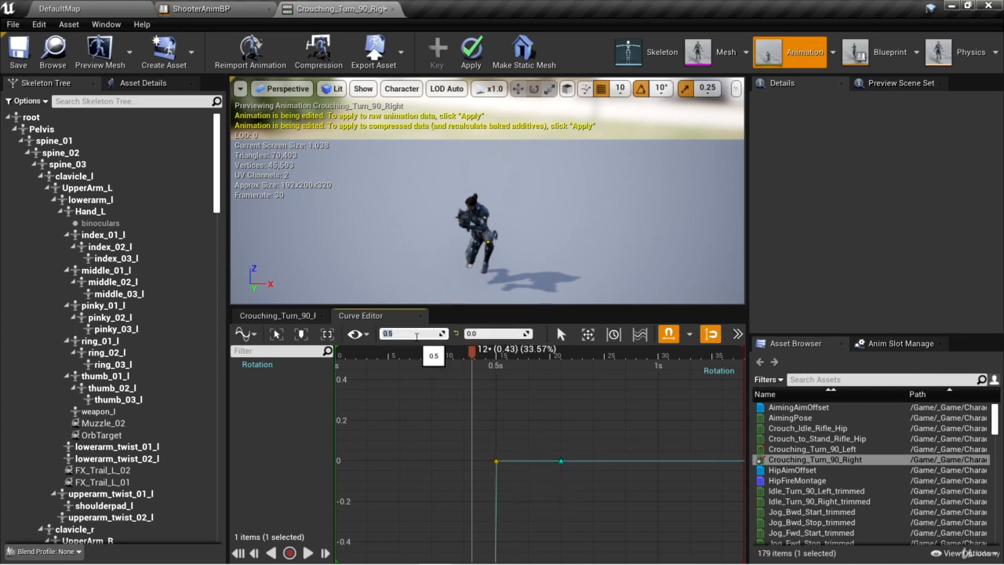
text(0.6)
click(490, 333)
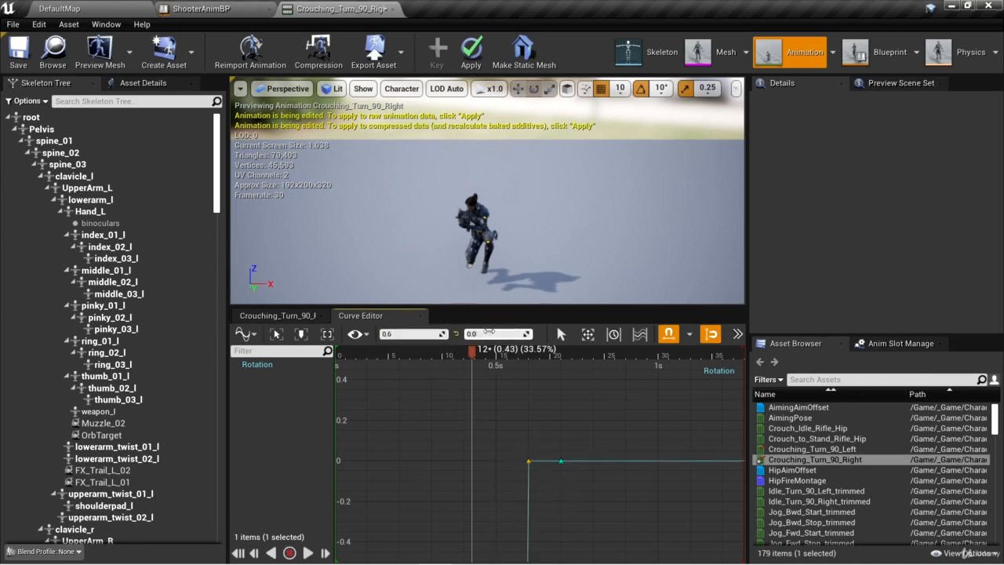
text(-45)
key(Return)
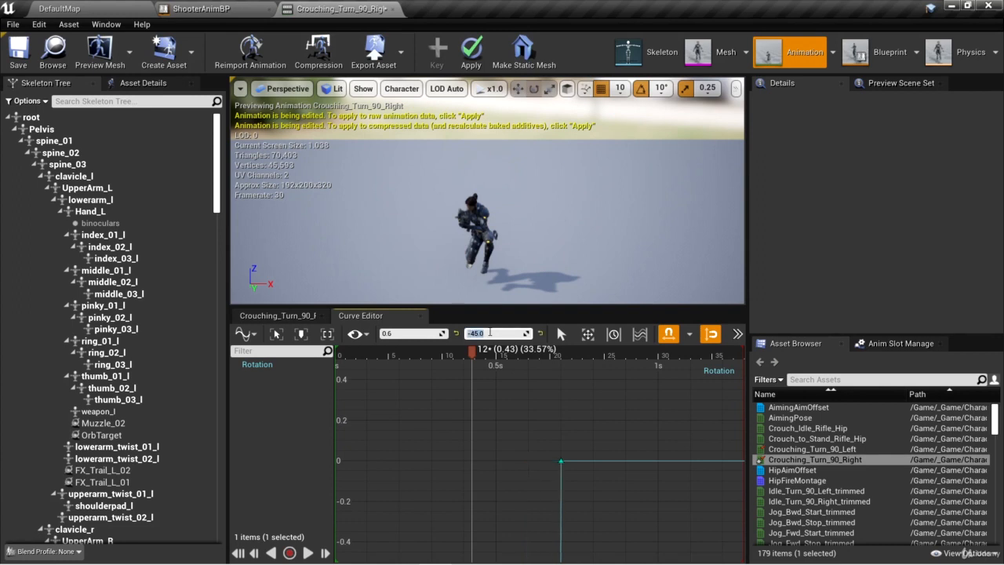
Step: Move the last Rotation key along the zero line to time 1.2 in Crouching_Turn_90_Right
click(561, 460)
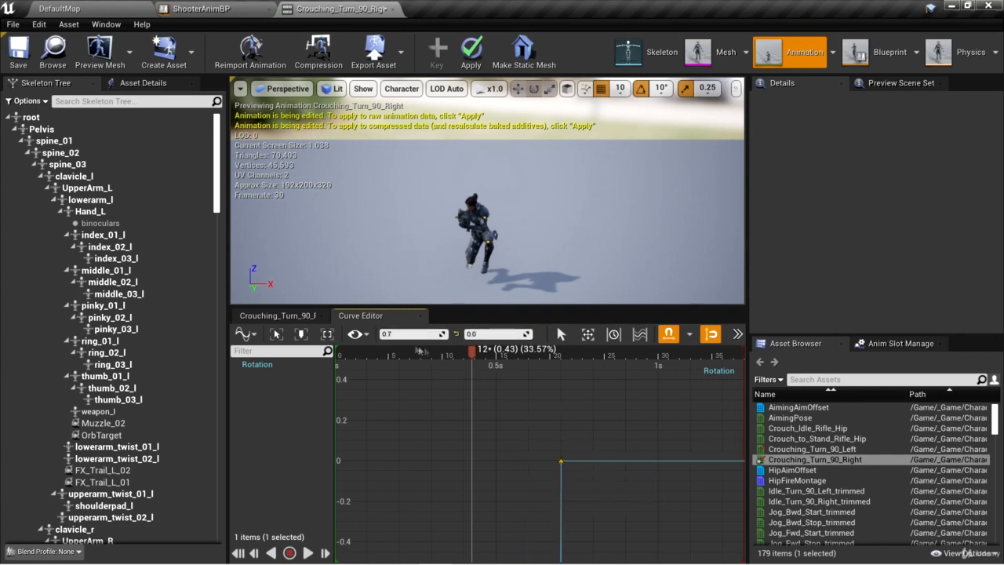
drag(562, 462, 723, 461)
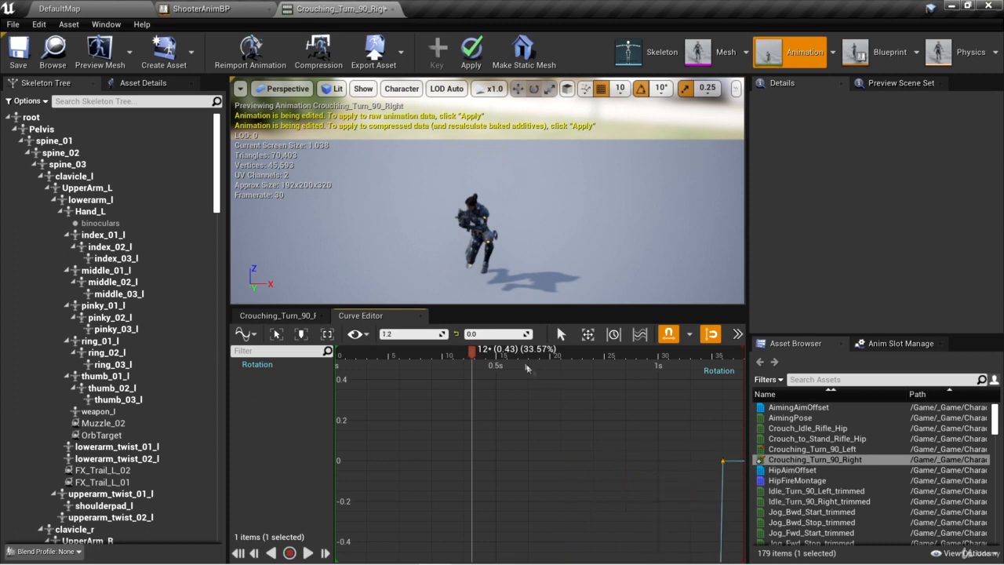
scroll(605, 483, down, 10)
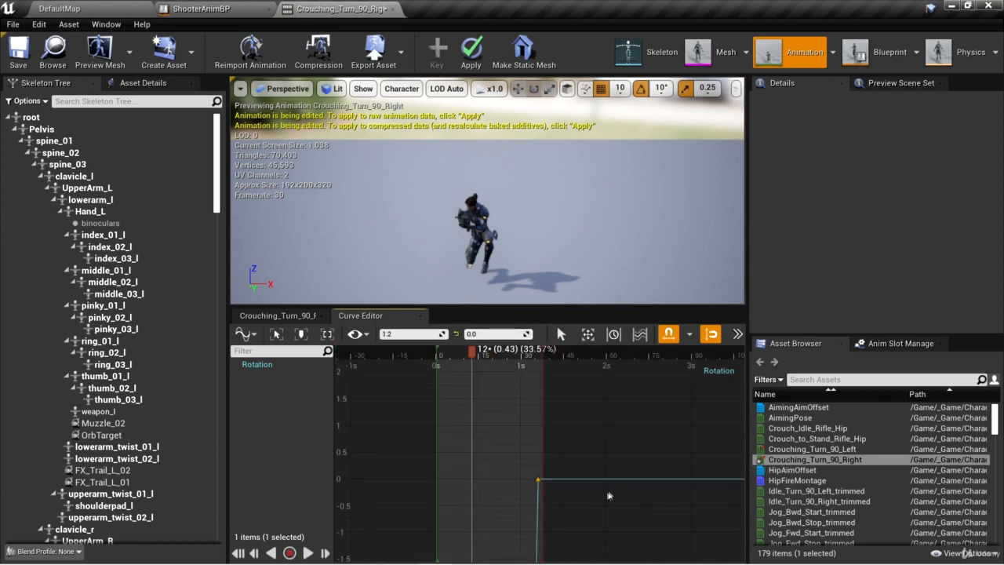
scroll(514, 505, down, 10)
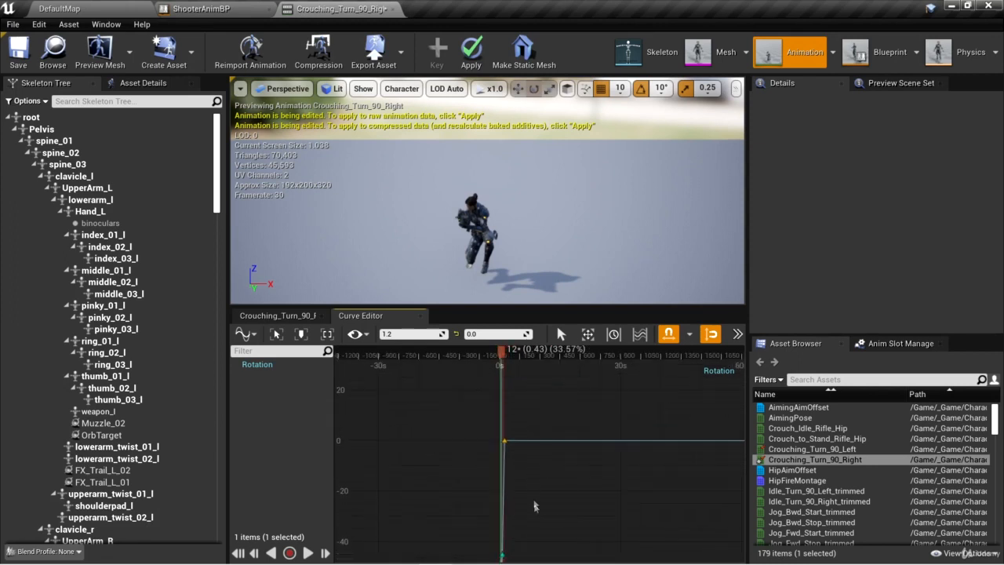
Step: Select all three Rotation keys of Crouching_Turn_90_Right and set their interpolation to Auto
scroll(559, 448, down, 5)
drag(481, 408, 564, 527)
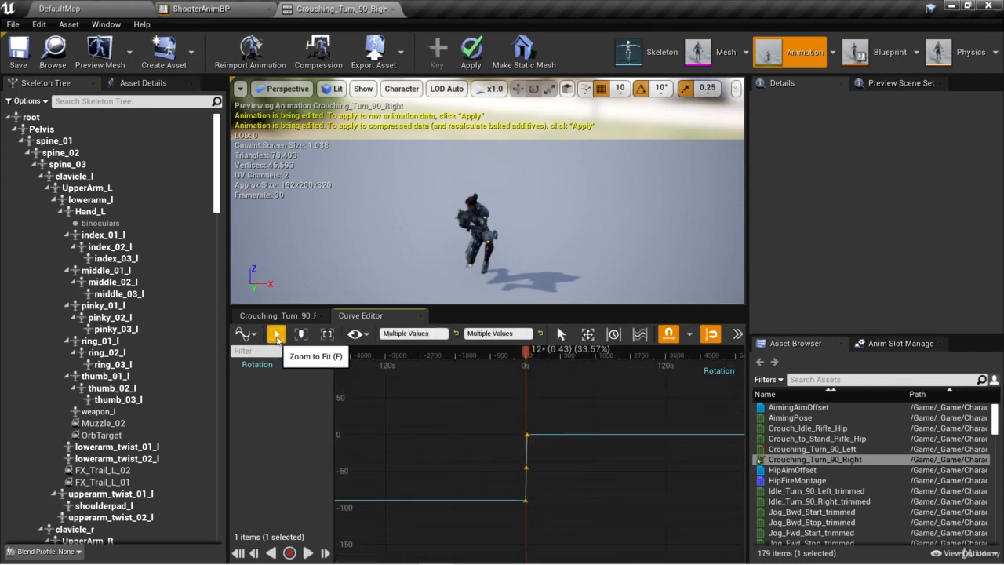
click(276, 336)
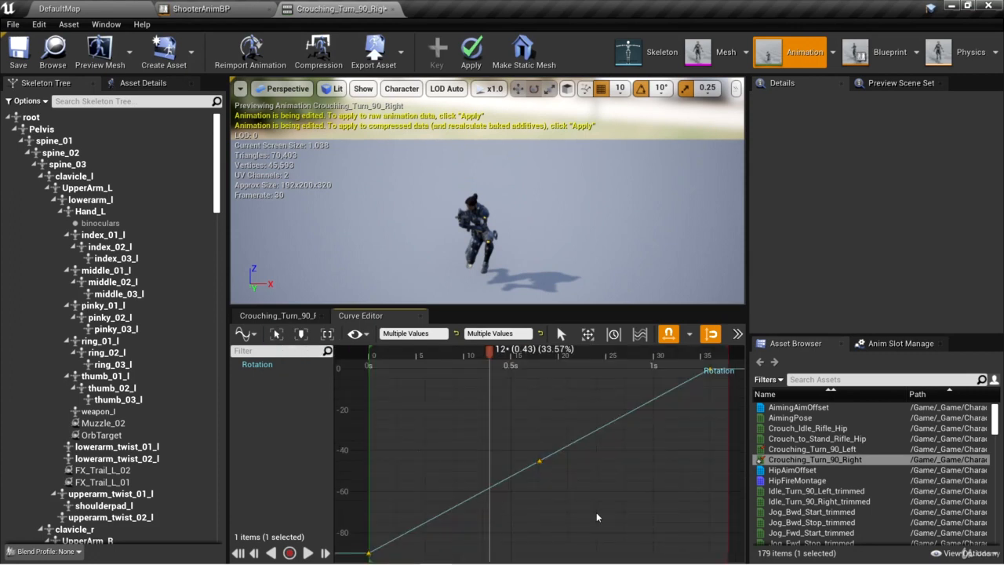
right_click(540, 464)
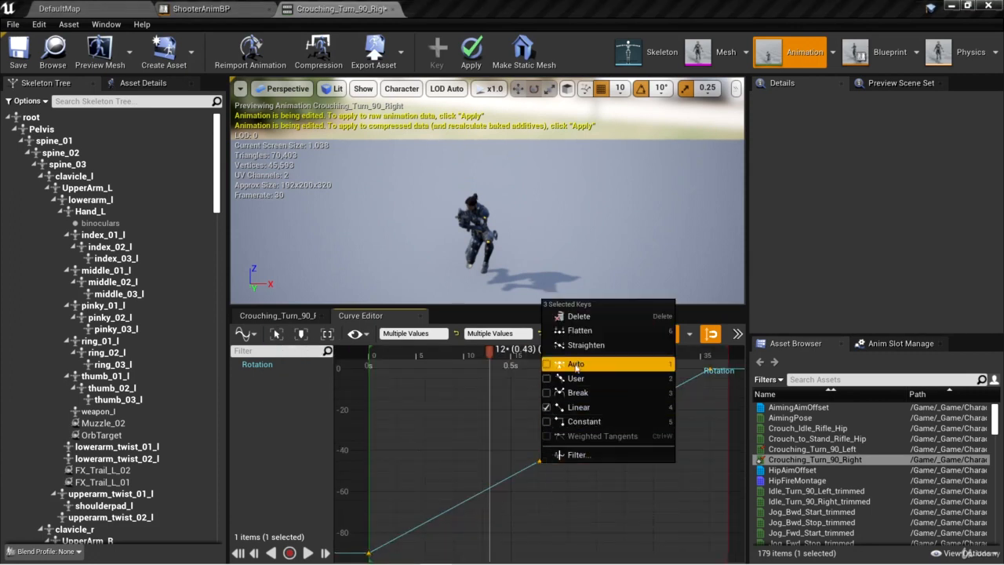
click(577, 364)
click(566, 478)
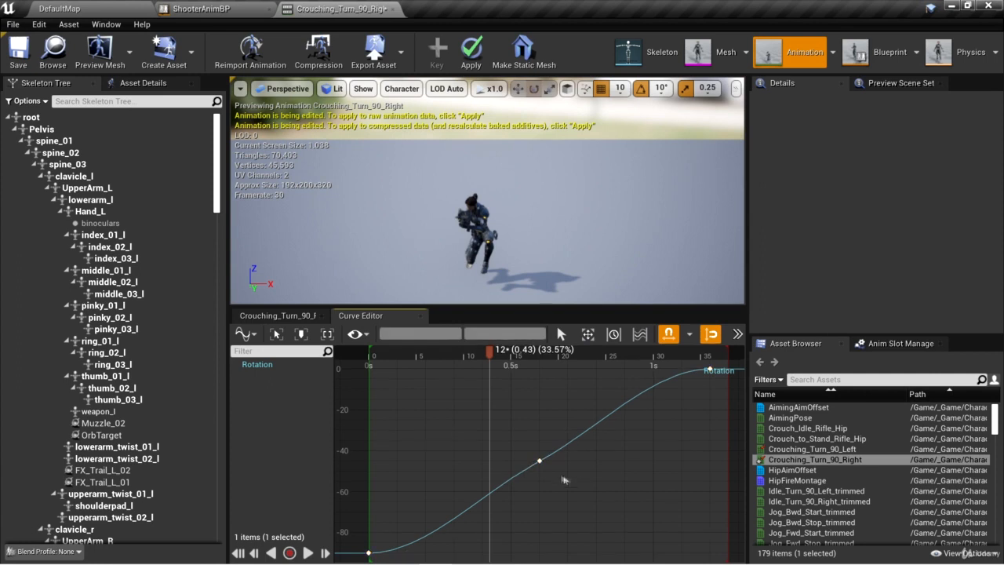
Step: Steepen the tangent of the middle Rotation key at time 0.6 and close the curve editor
click(540, 463)
drag(575, 446, 566, 426)
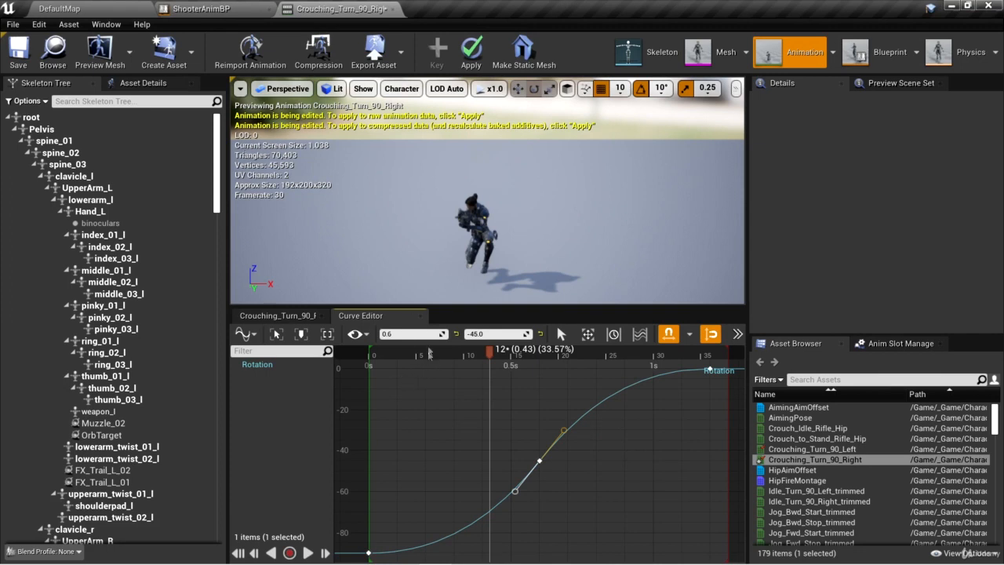
click(419, 315)
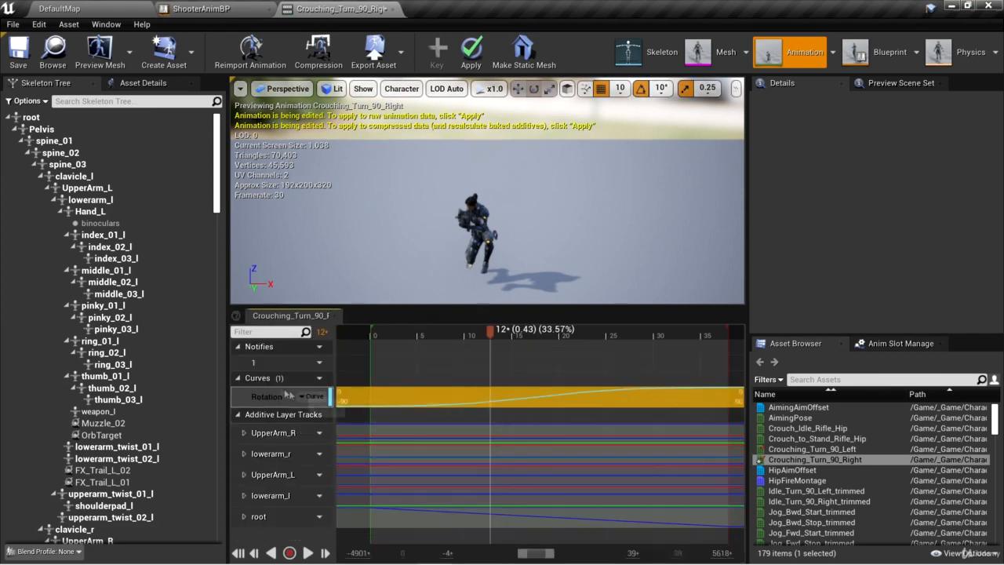
Step: Add the Turning metadata curve to Crouching_Turn_90_Right, then save and close the animation
click(313, 377)
mouse_move(324, 416)
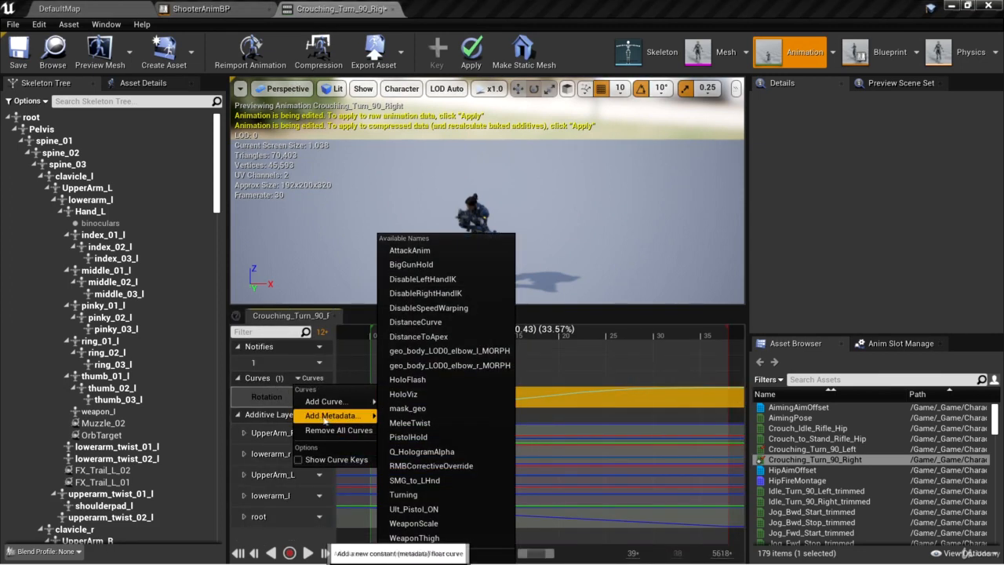
click(404, 494)
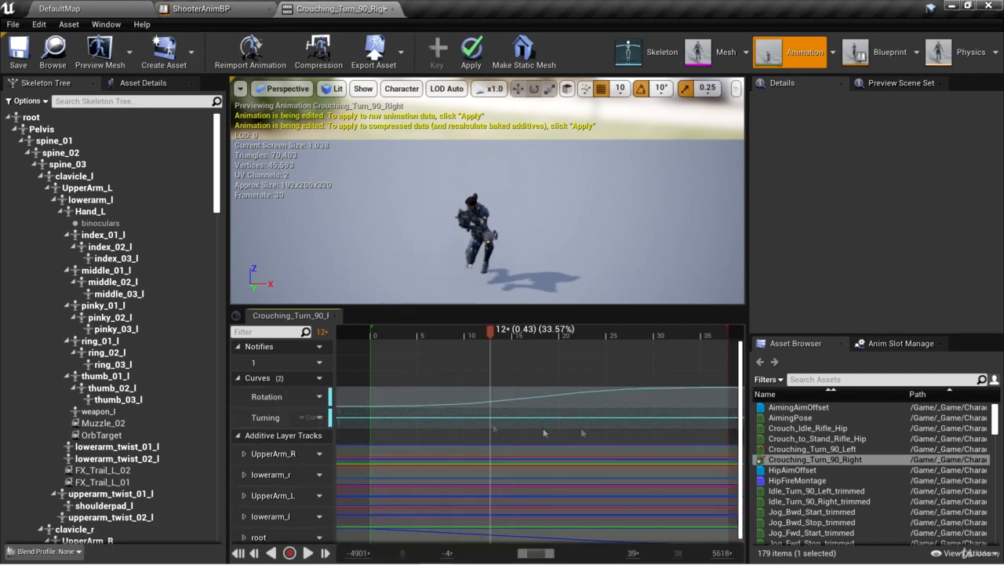
click(13, 63)
click(393, 9)
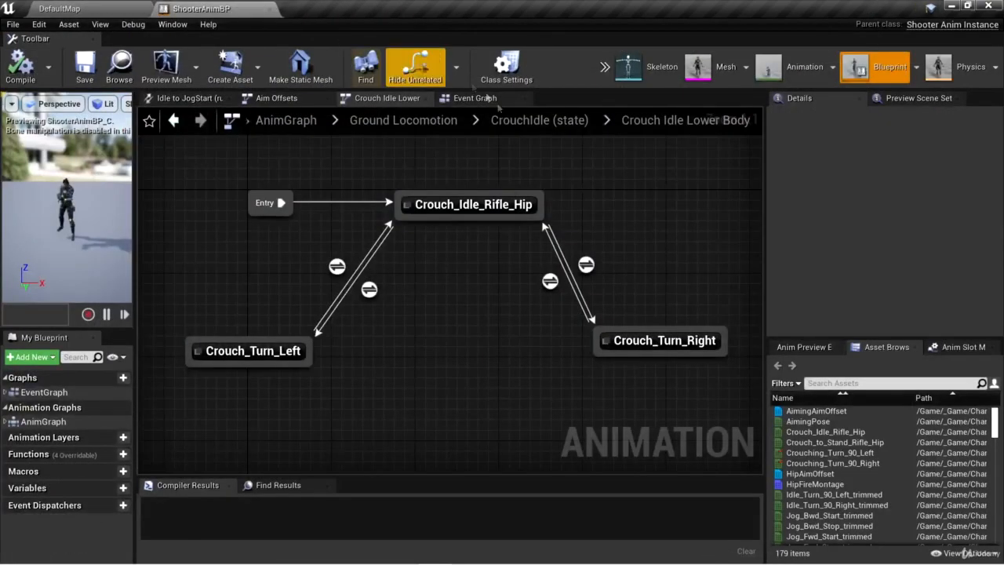
Step: Run the game preview and crouch to check the turn-in-place animations
click(605, 67)
click(655, 113)
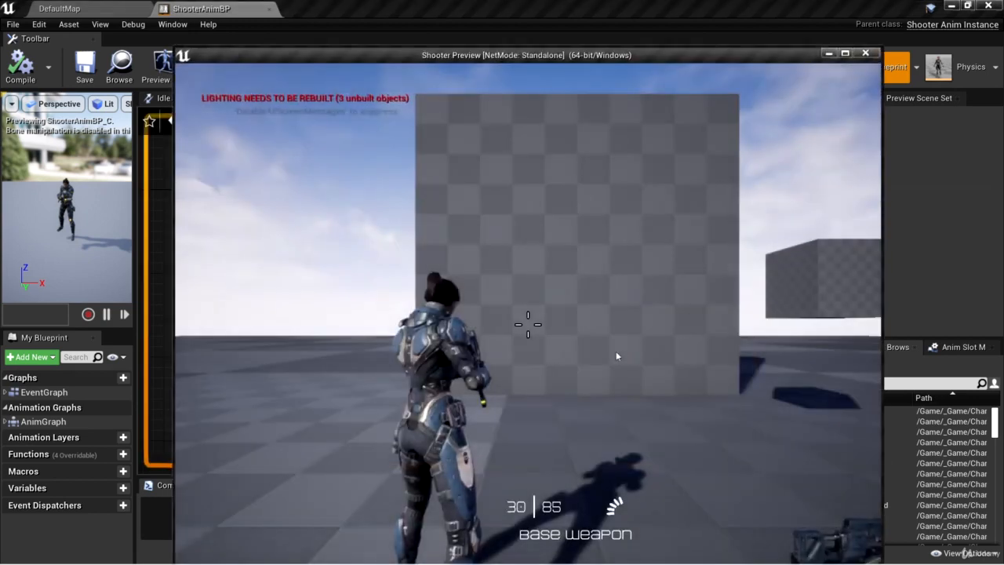
key(c)
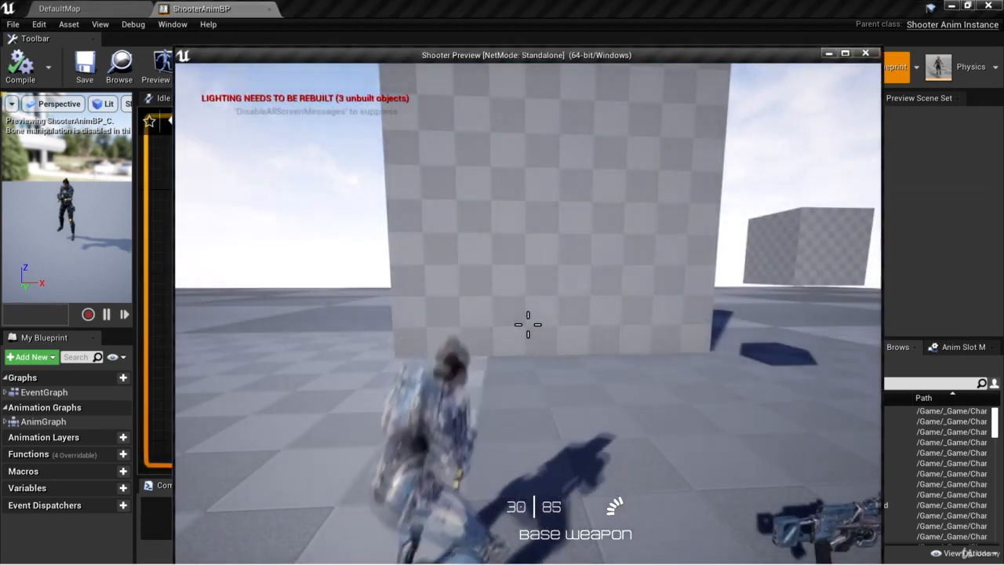
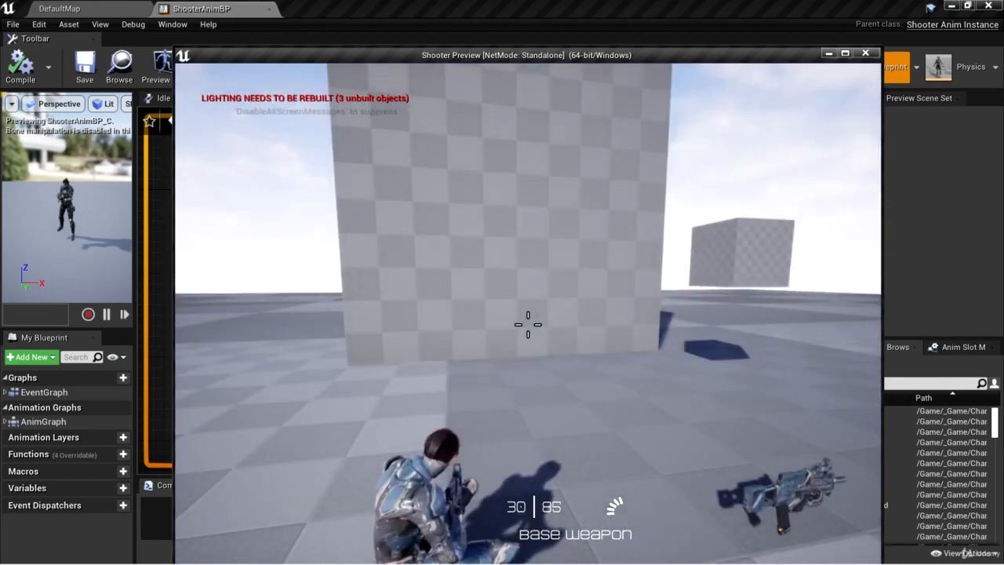
key(Escape)
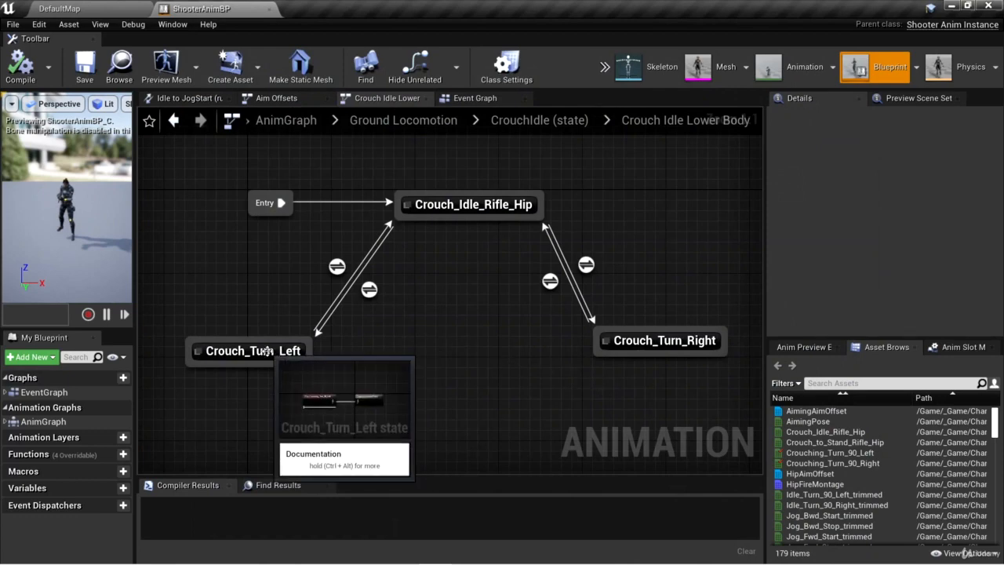
Step: Set the Play Rate to 1.25 for the crouching turn animations in the Crouch_Turn_Left and Crouch_Turn_Right states
double_click(268, 351)
drag(444, 318, 369, 314)
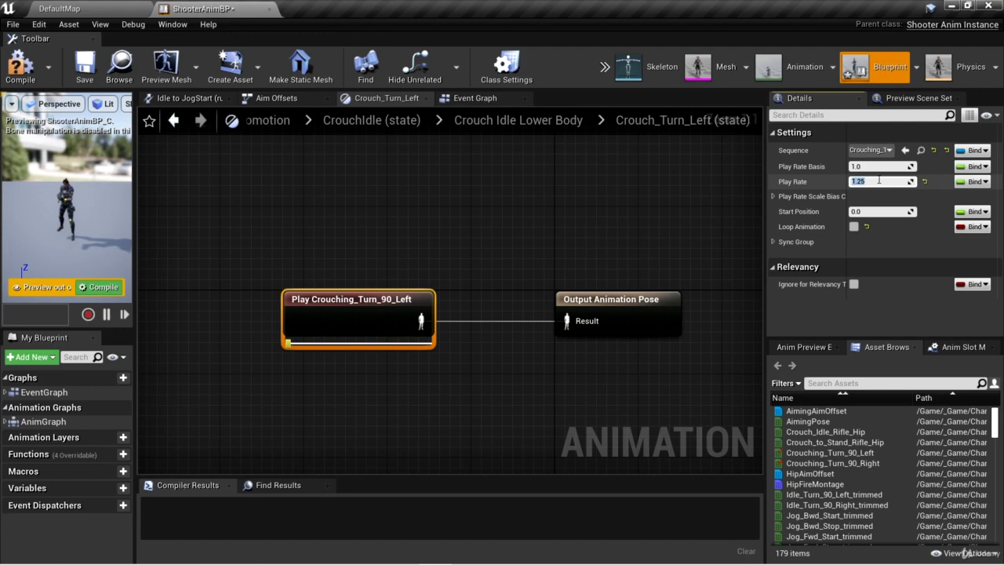
click(519, 120)
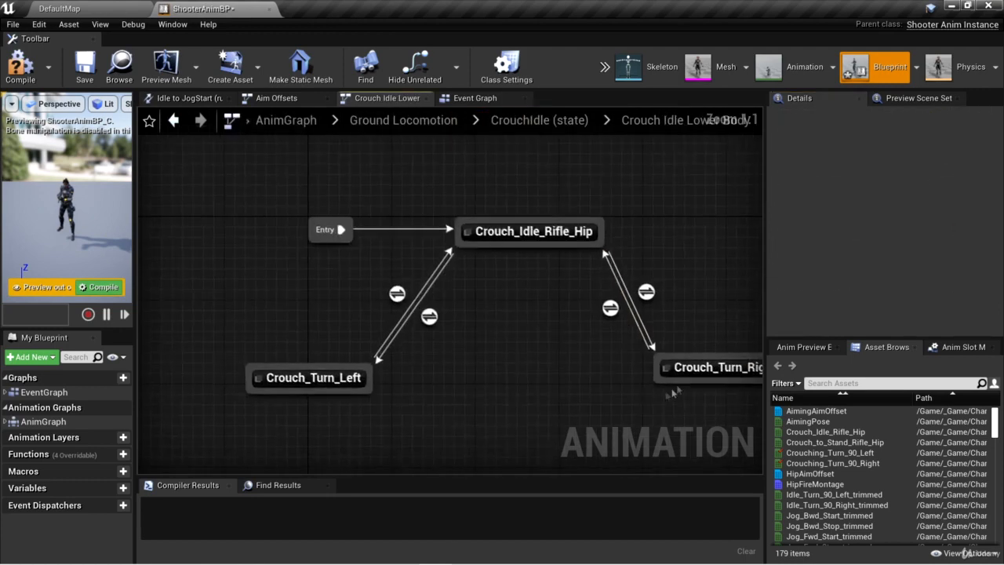
double_click(691, 366)
click(409, 314)
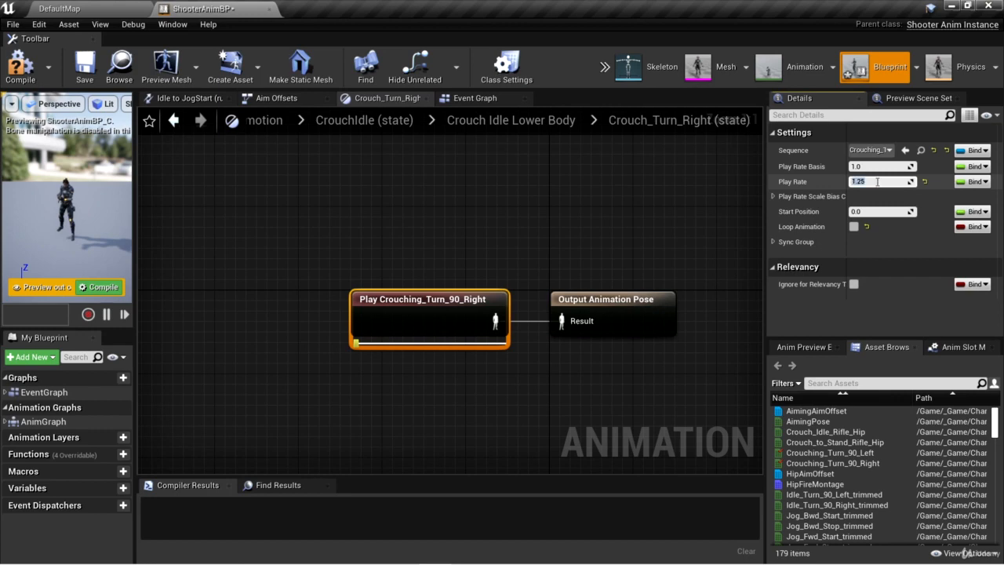
Step: Run the game preview again and fire the weapon while crouching and turning in place
click(604, 72)
click(628, 107)
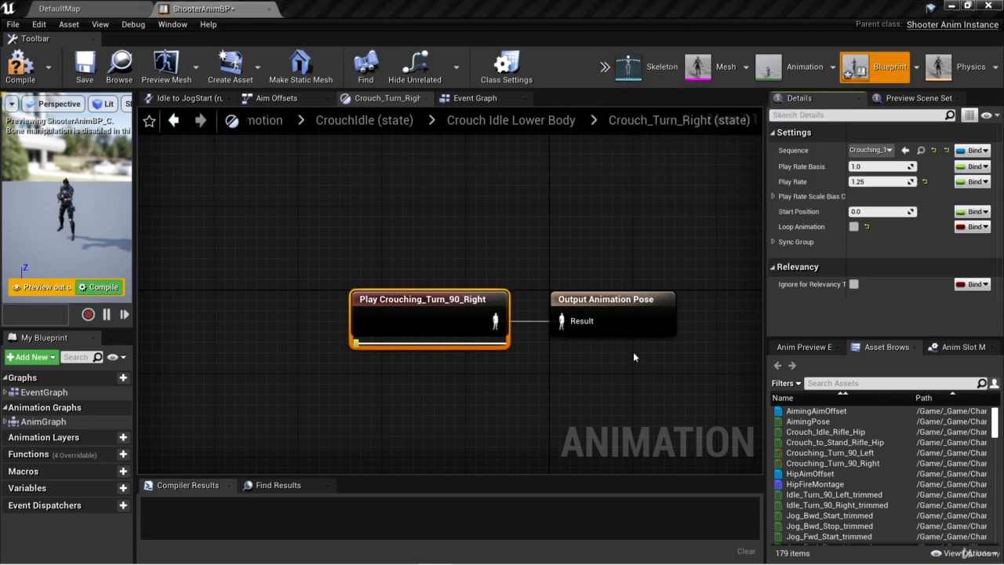
key(c)
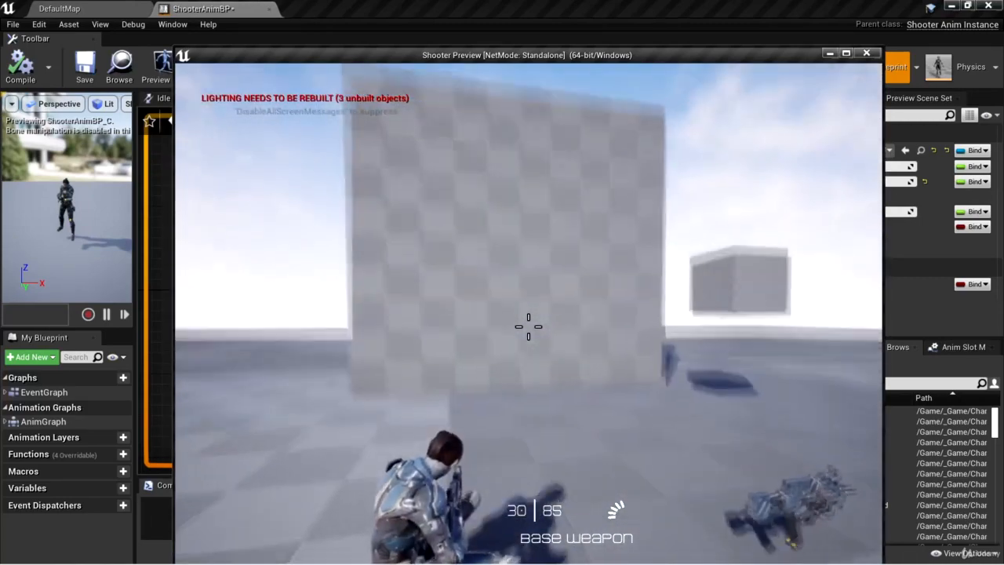
click(528, 327)
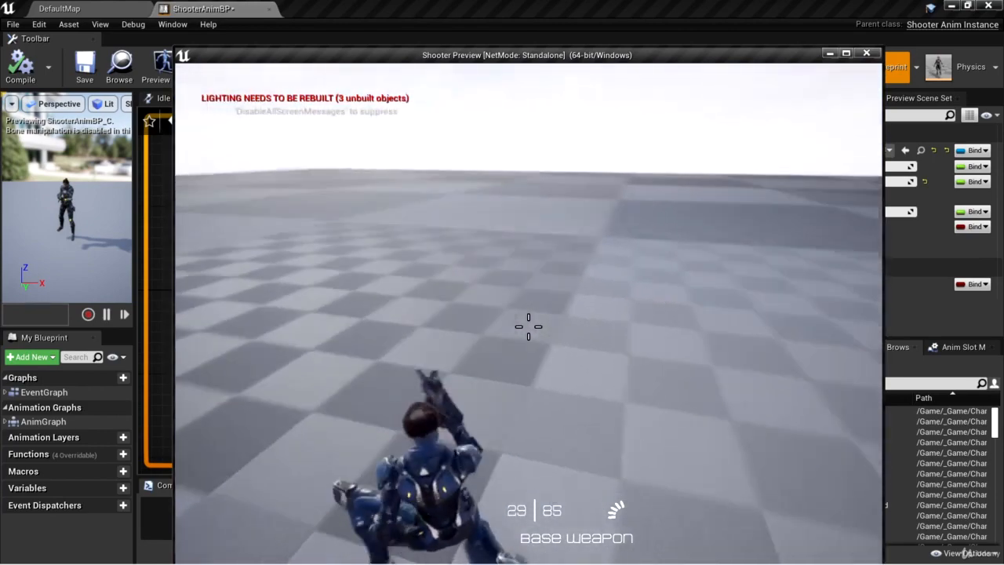
click(528, 326)
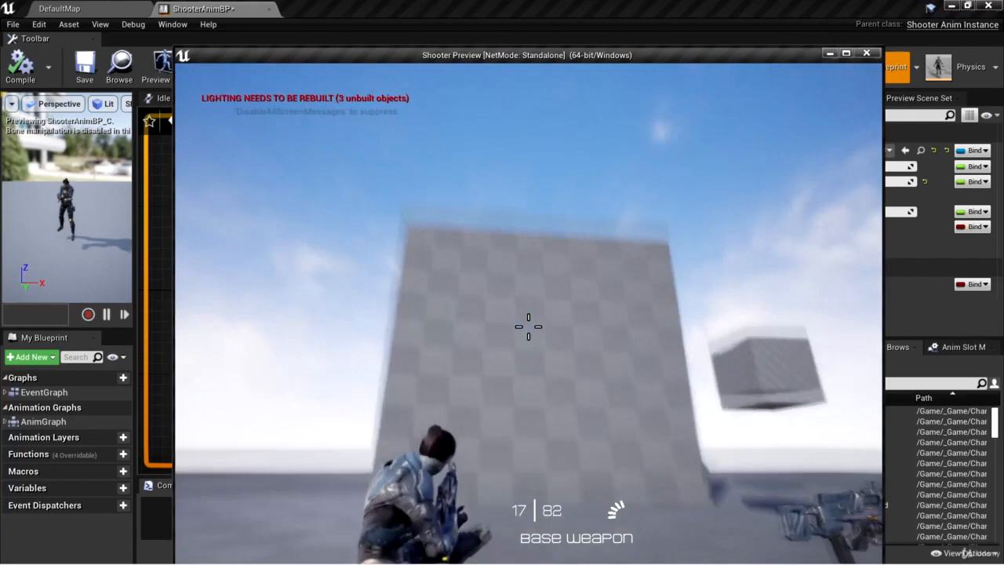
click(528, 327)
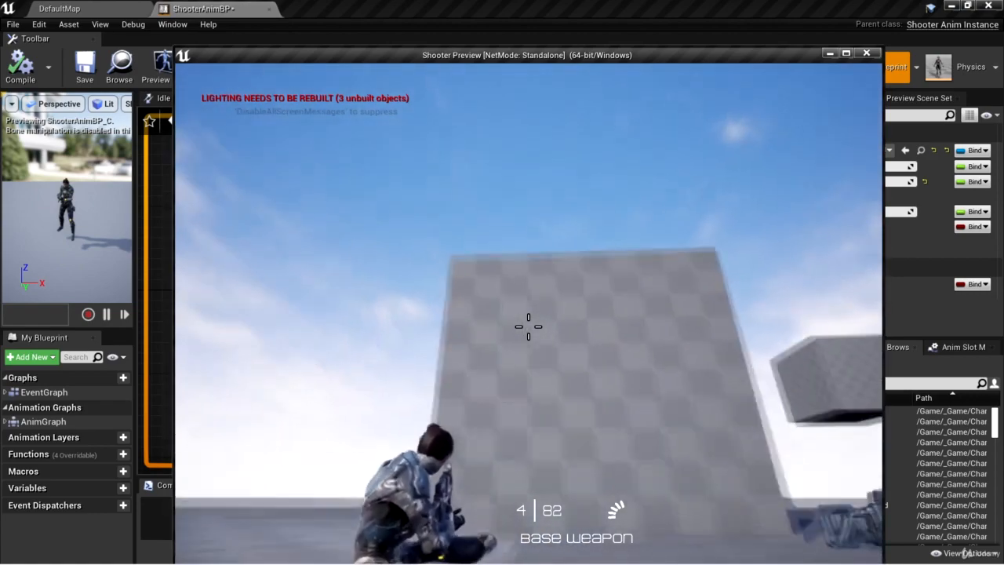
click(528, 326)
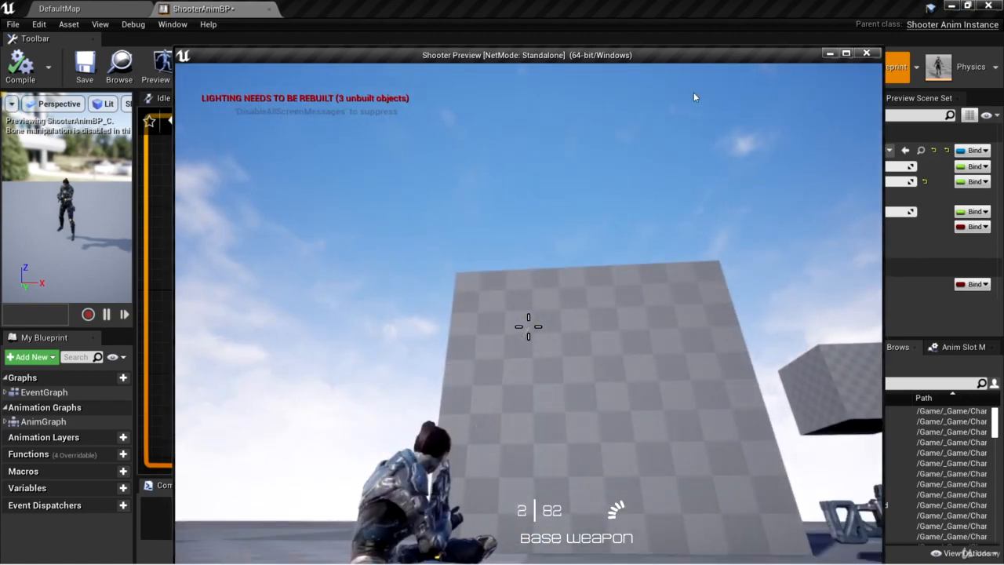
key(Escape)
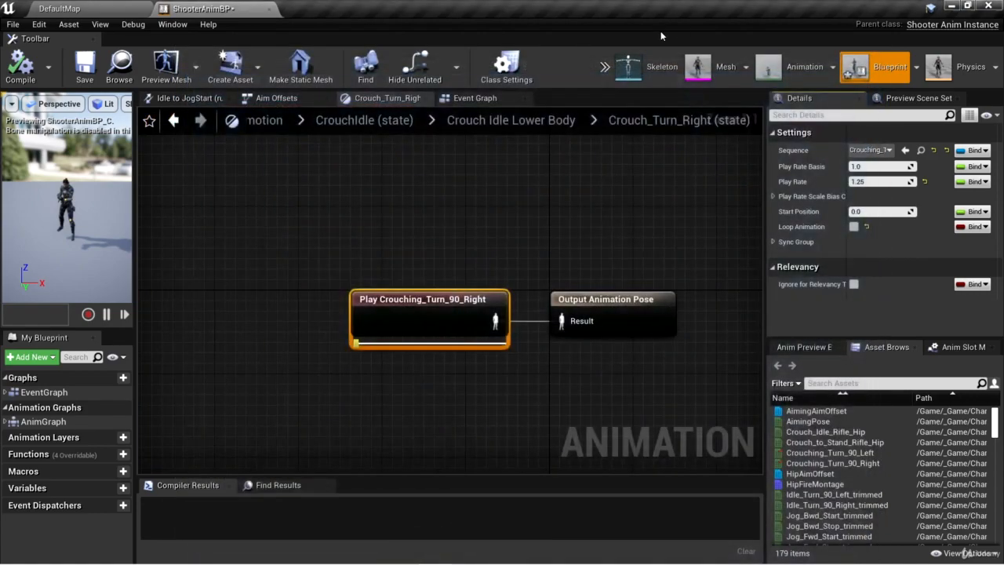
Step: In the AnimGraph, set Blend Weights 0 to 0.5 on the Layered blend per bone node combining locomotion and weapon fire
click(367, 120)
click(369, 120)
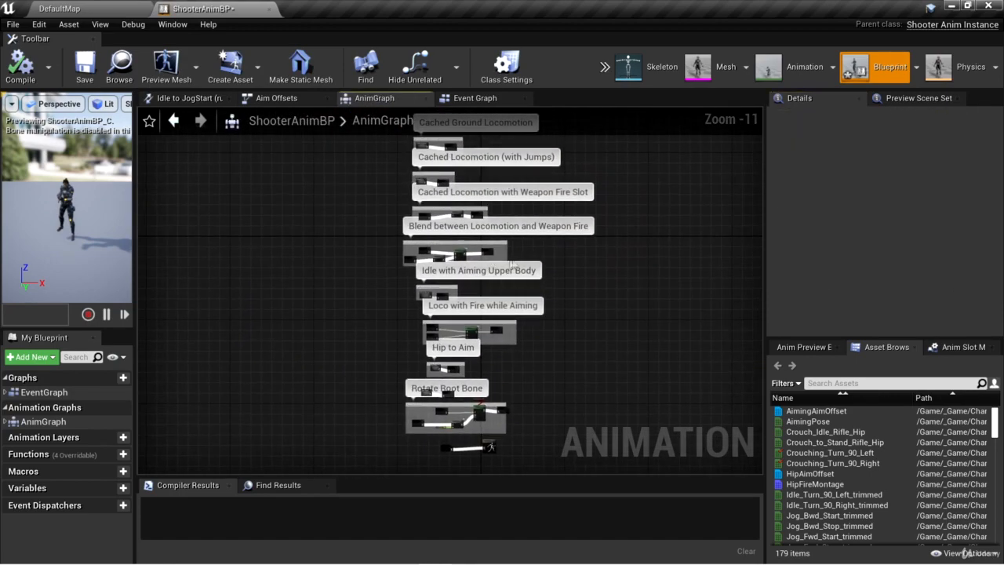
scroll(511, 262, up, 11)
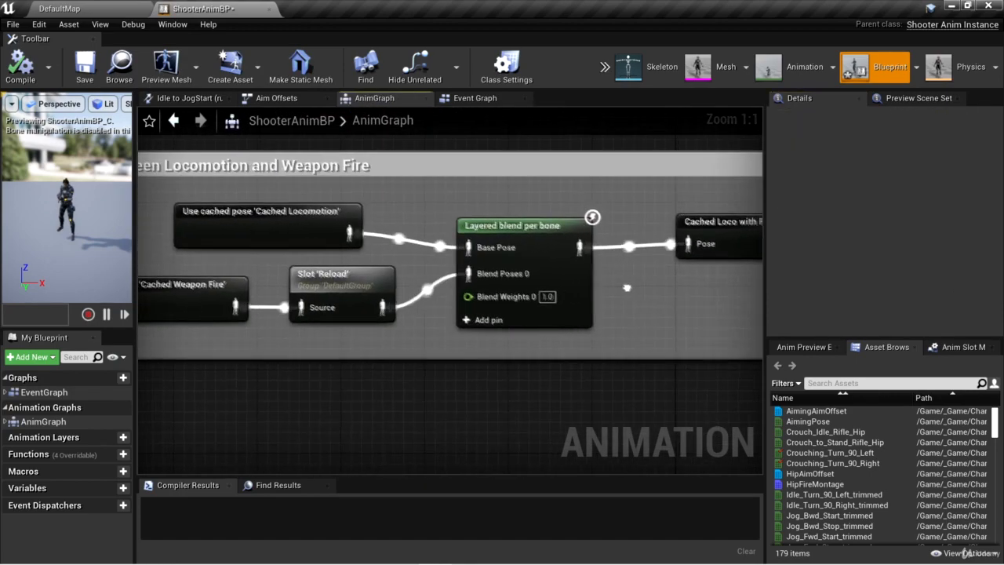
scroll(624, 287, down, 2)
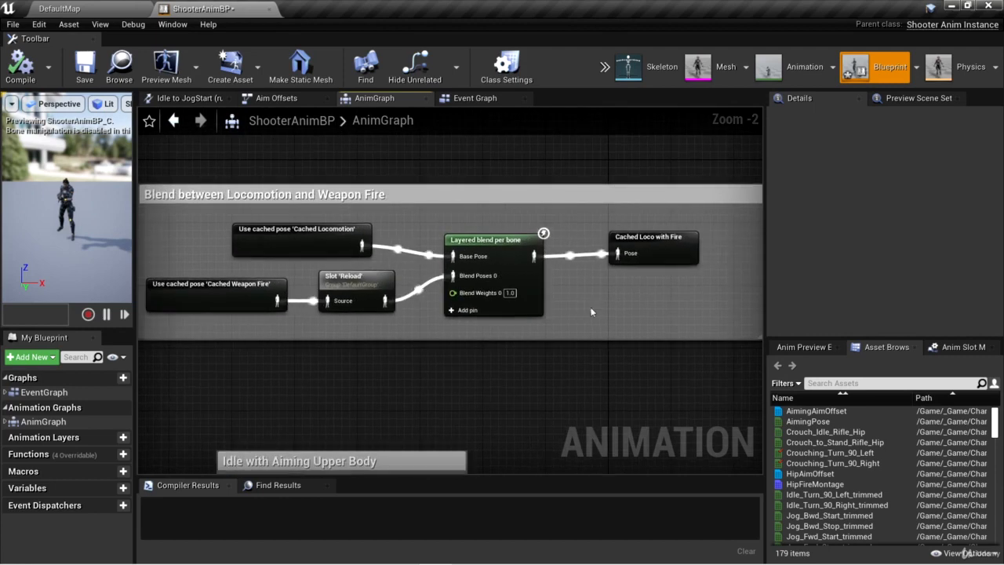
click(491, 239)
scroll(513, 292, up, 2)
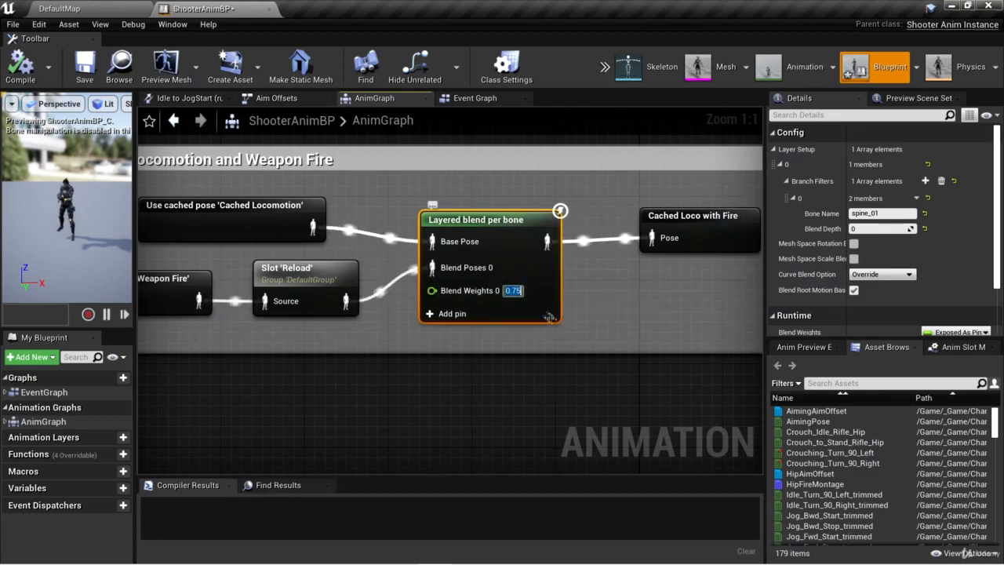
text(0.5)
key(Return)
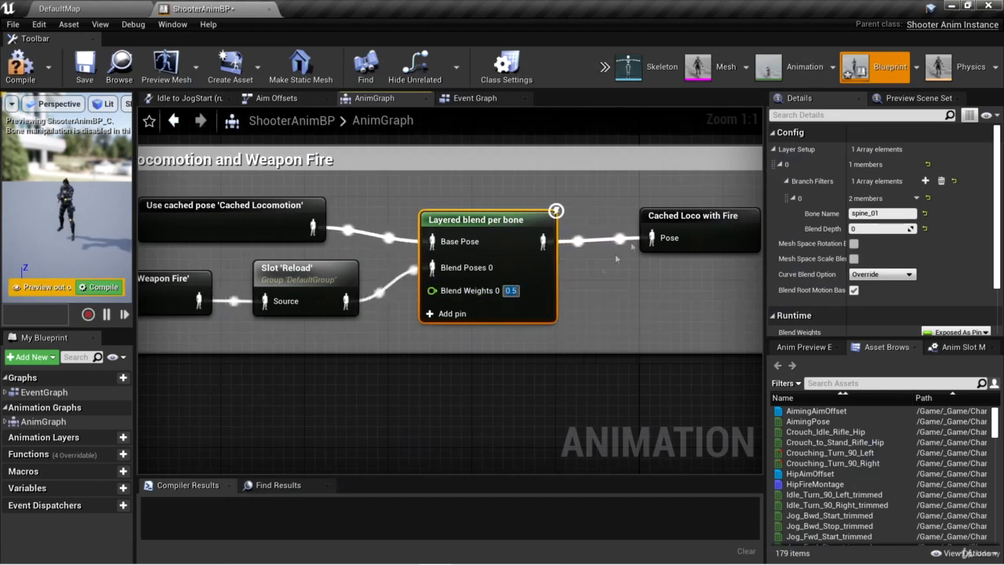
Step: Playtest crouched turning and firing with the weapon-fire blend weight at 0.5
click(604, 67)
click(635, 93)
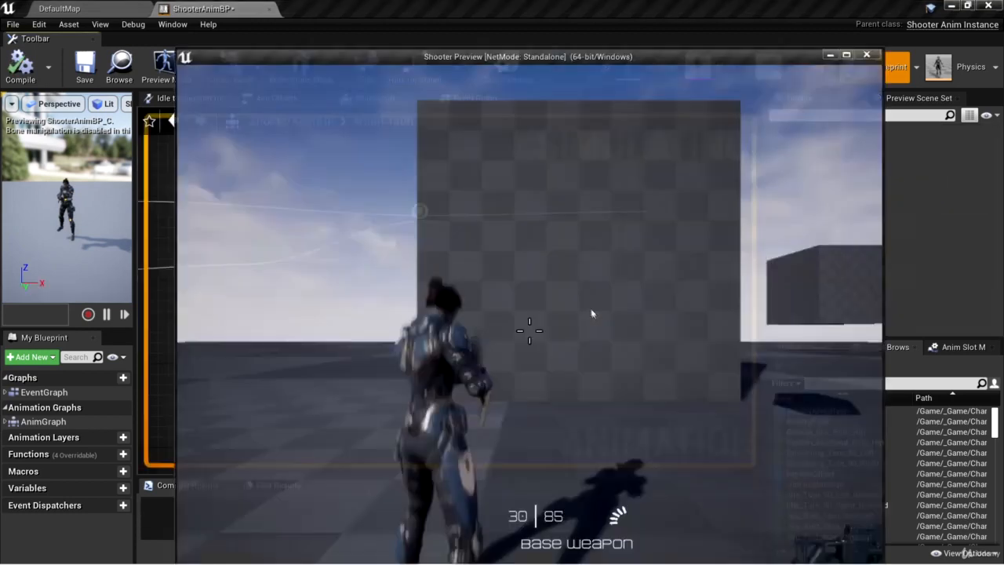
key(c)
click(530, 331)
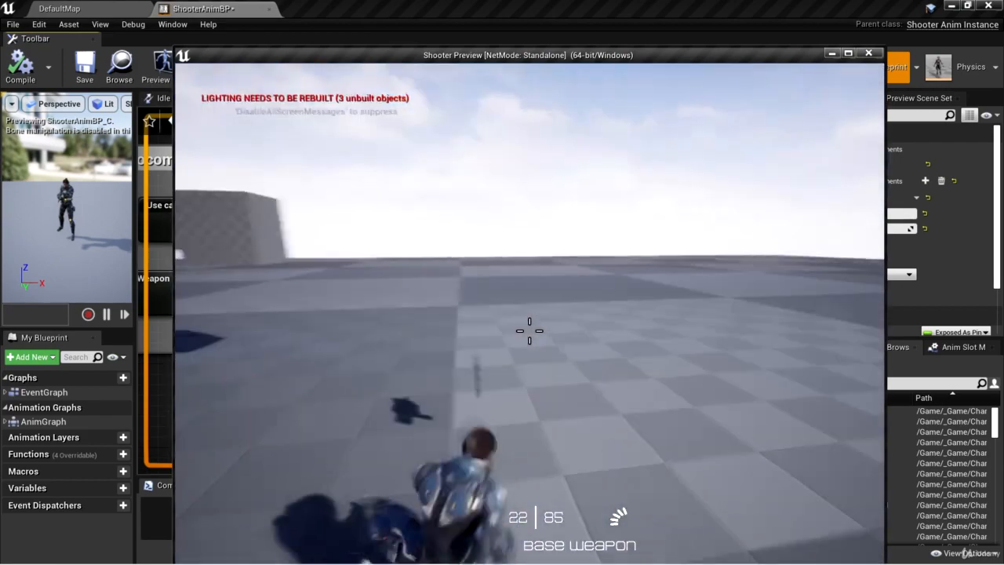
click(530, 331)
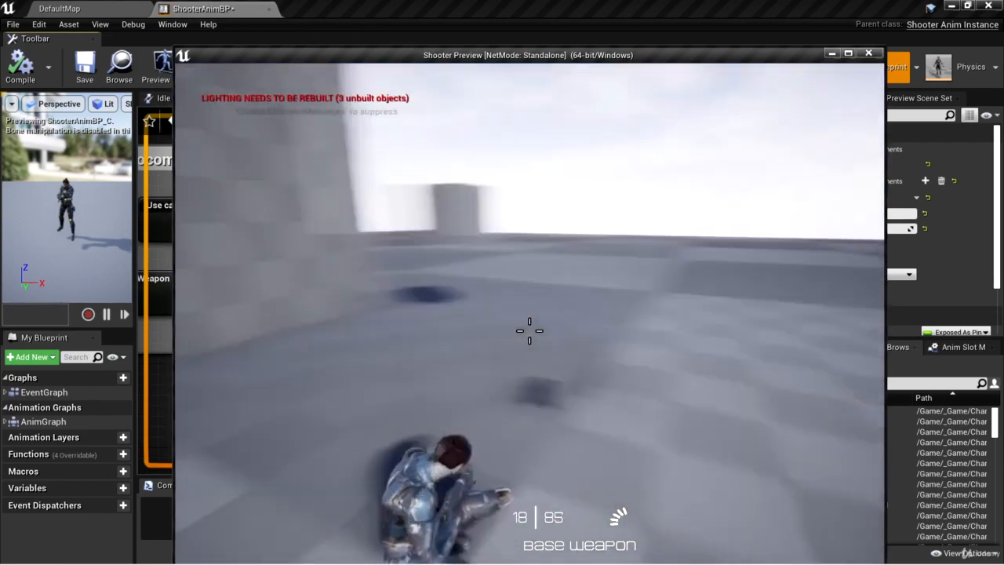
click(529, 330)
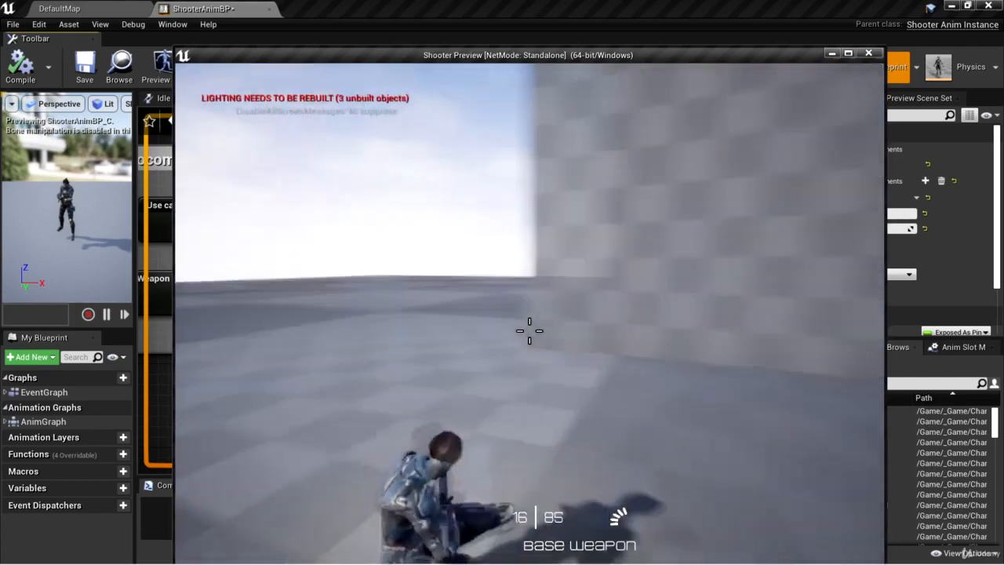
click(529, 330)
click(530, 330)
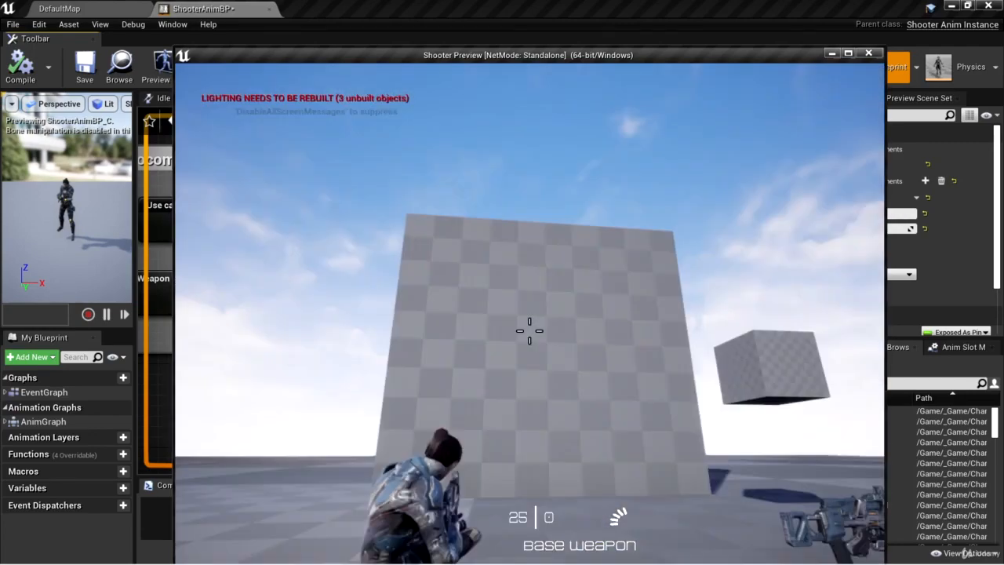
key(Escape)
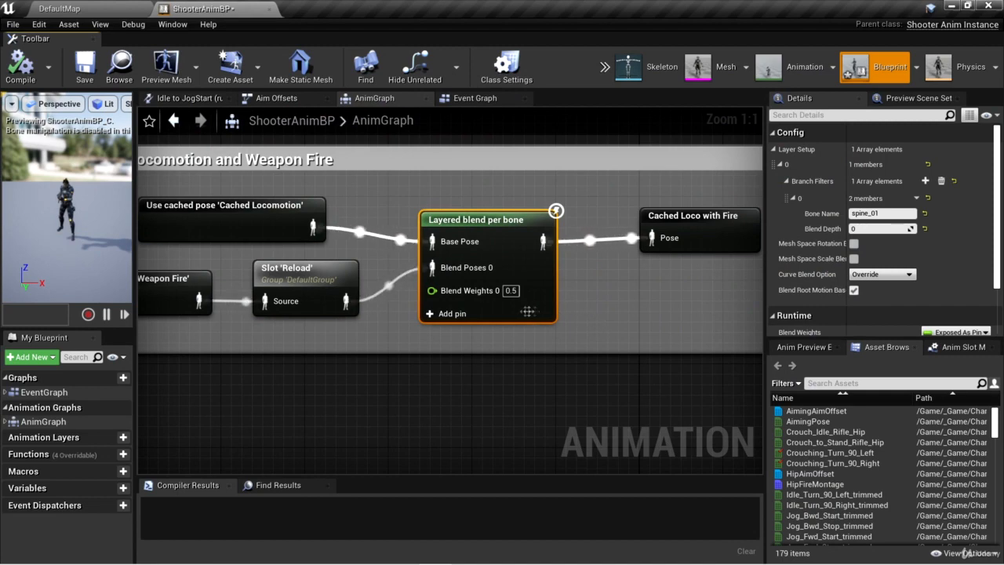
Step: Set Blend Weights 0 to 0 on the locomotion and weapon-fire Layered blend per bone node
text(0)
key(Return)
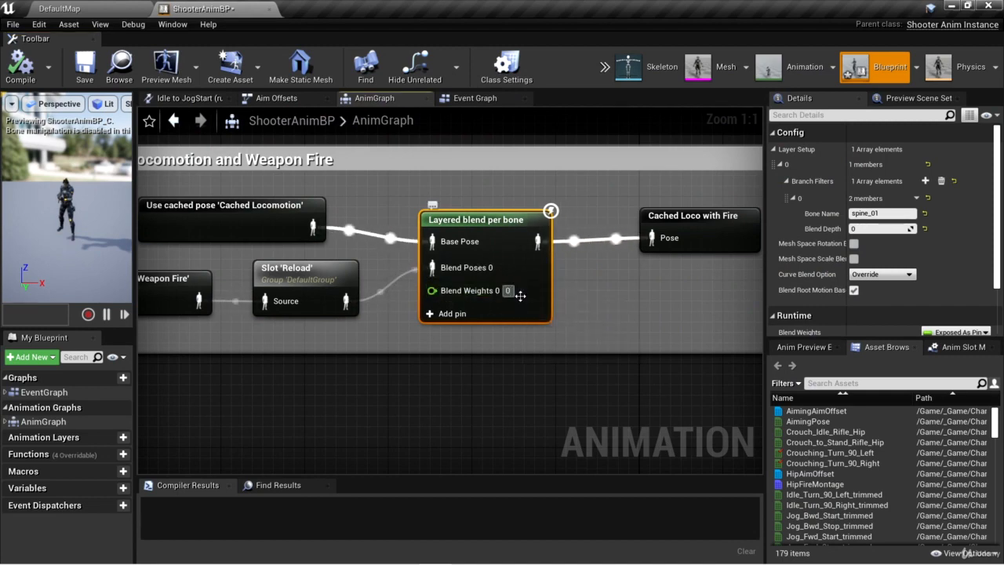
Step: Playtest crouched turning, firing and reloading in the game preview with the weapon-fire blend weight at 0
click(630, 112)
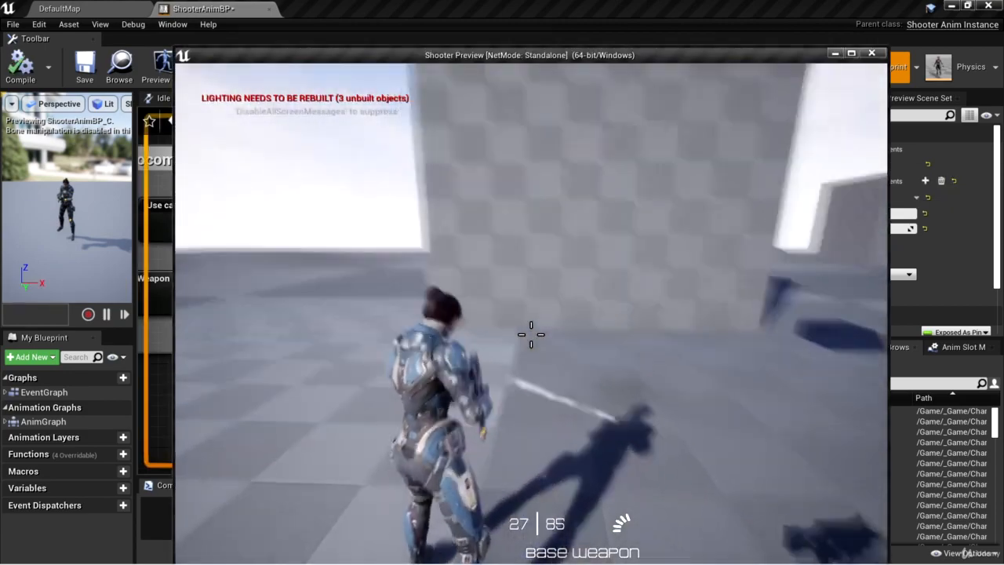
key(c)
click(531, 334)
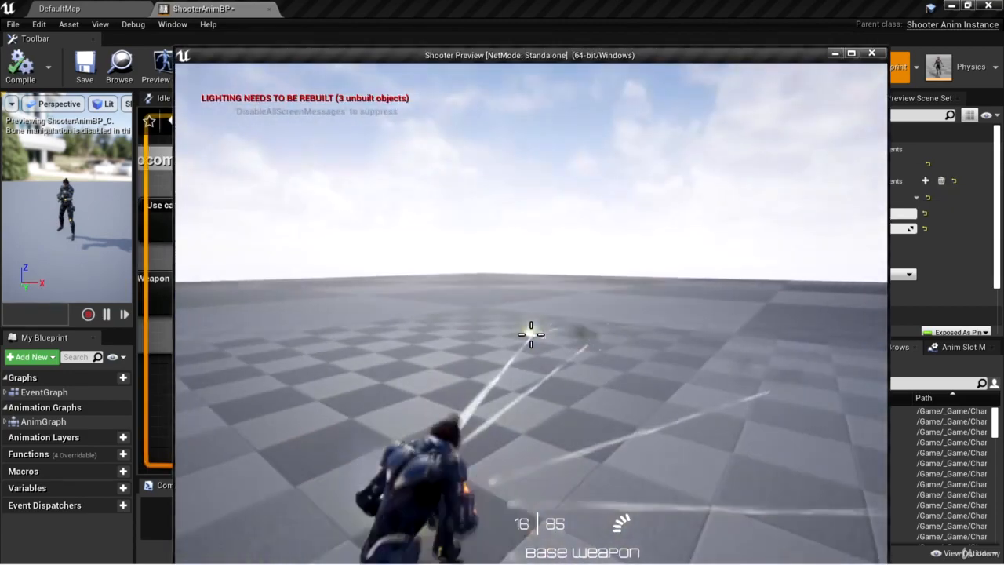
click(531, 334)
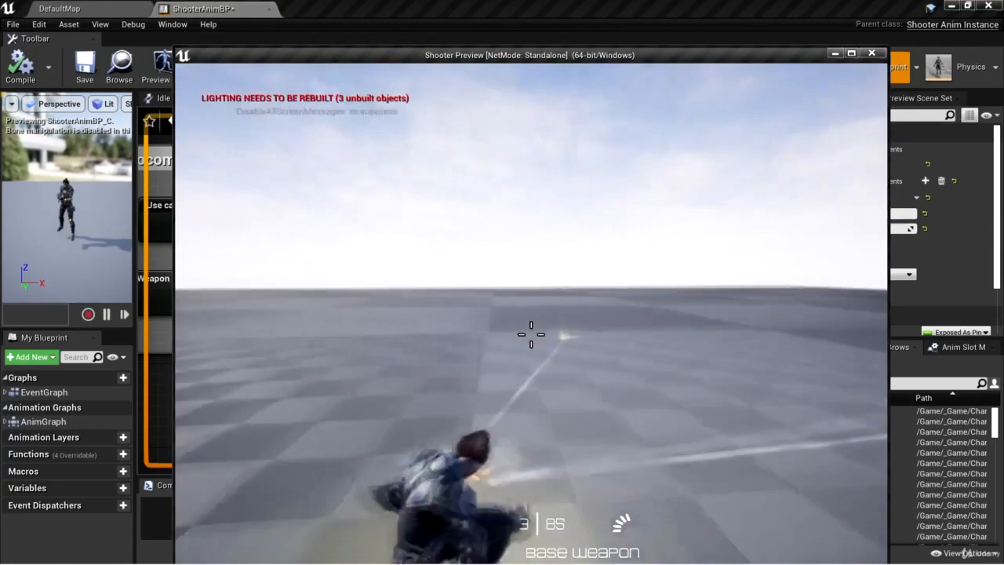
click(531, 334)
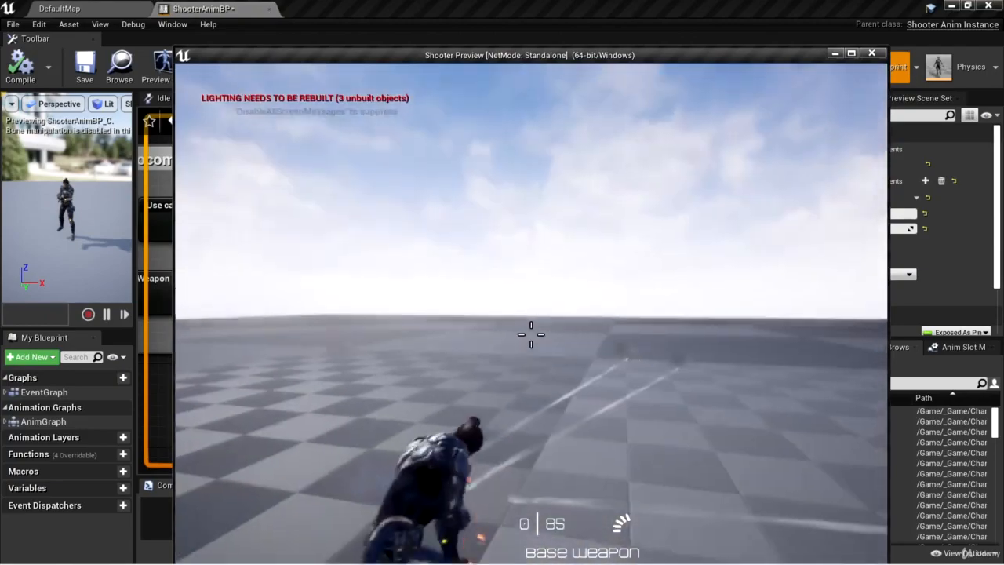
key(r)
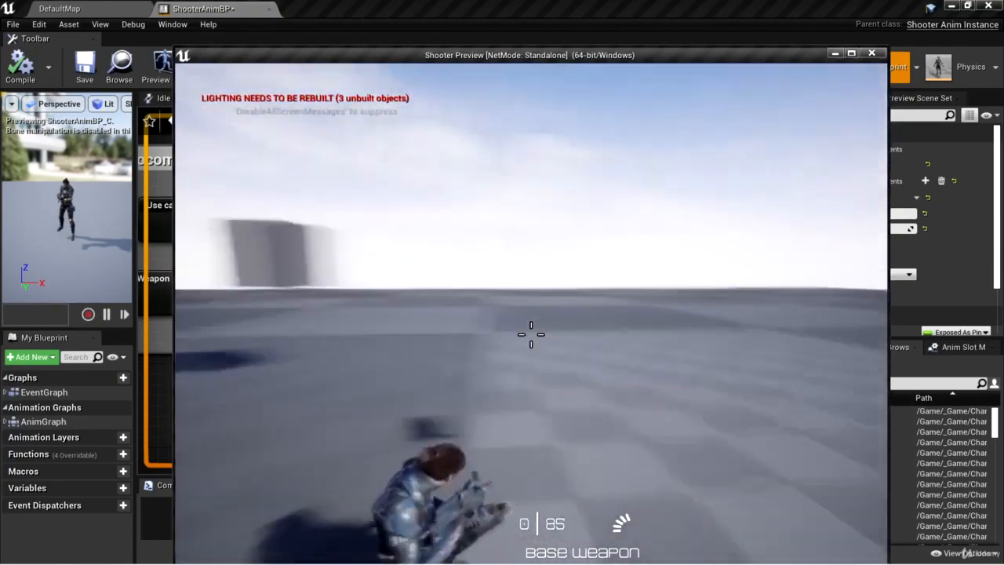
click(531, 334)
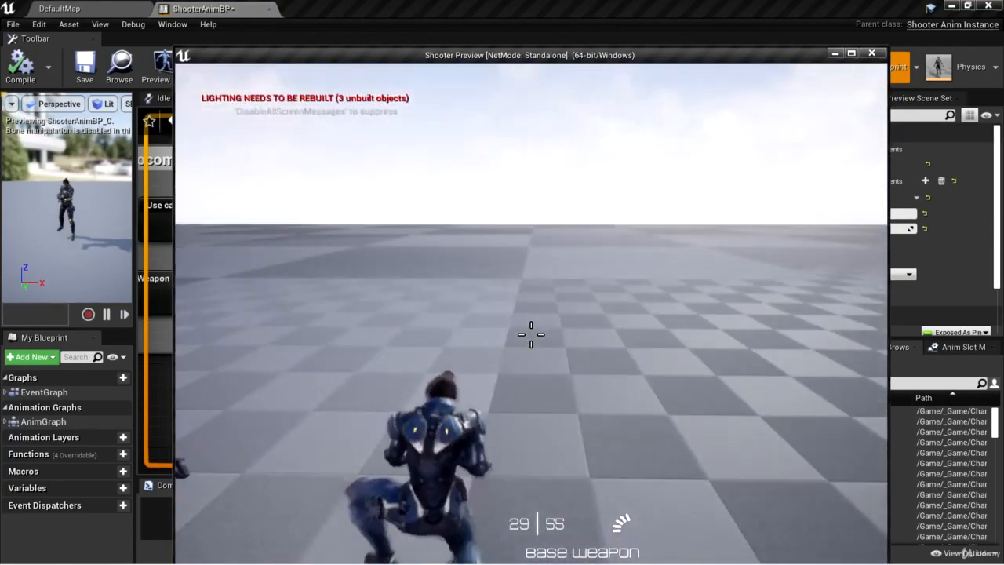
click(531, 334)
click(531, 334)
click(531, 334)
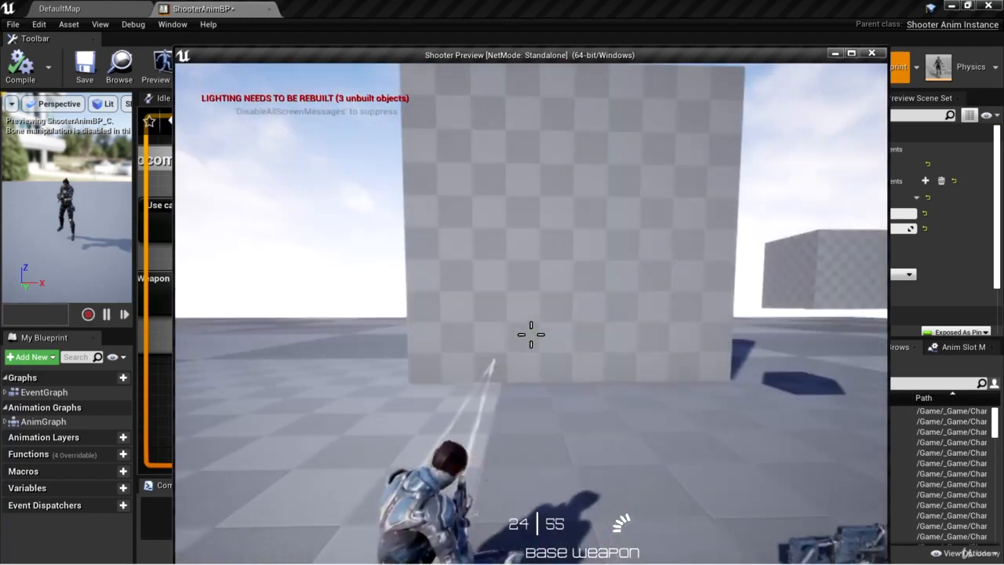
key(Escape)
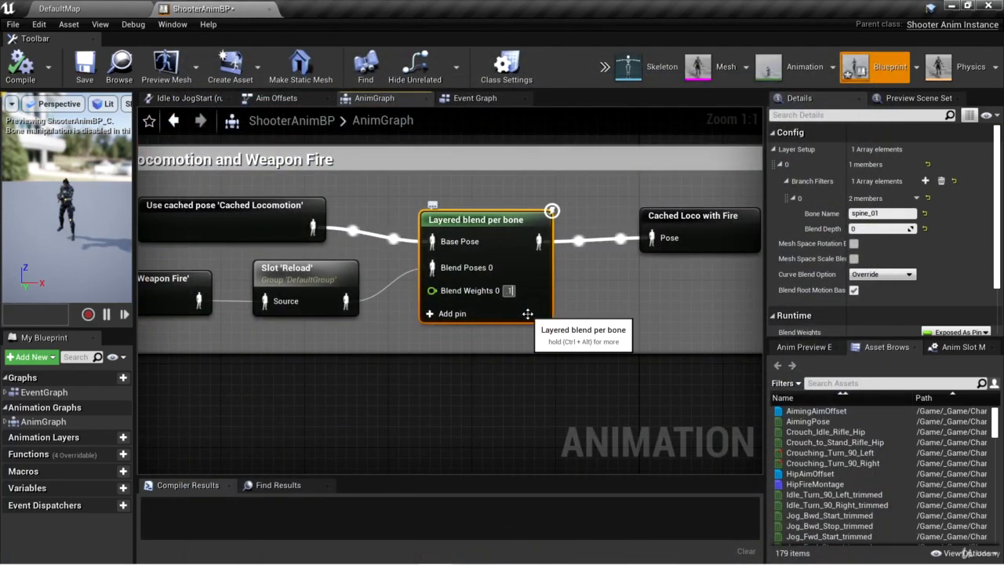
Step: Set Blend Weights 0 to 0.1 on the locomotion and weapon-fire Layered blend per bone node and playtest crouched firing
click(605, 67)
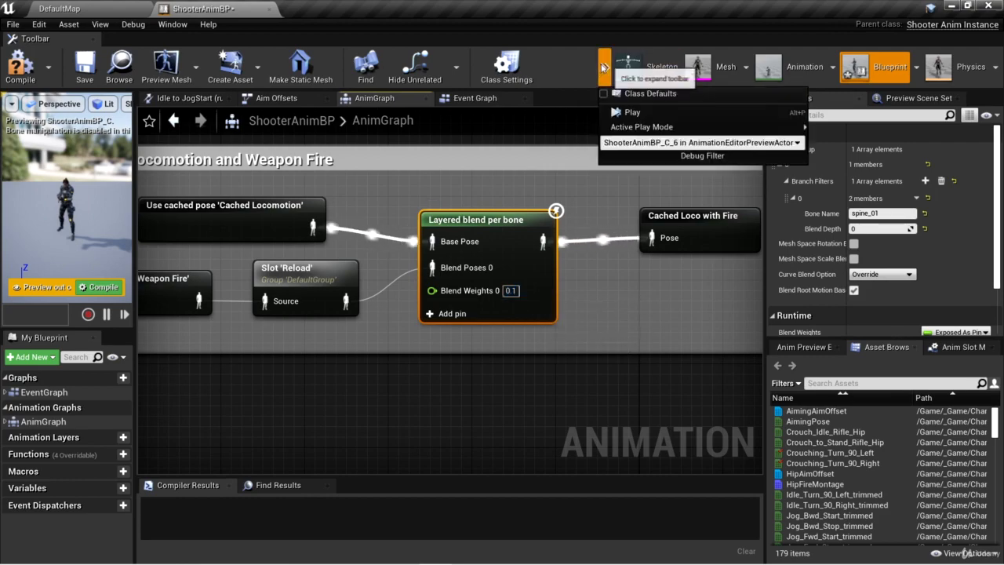
click(628, 108)
key(c)
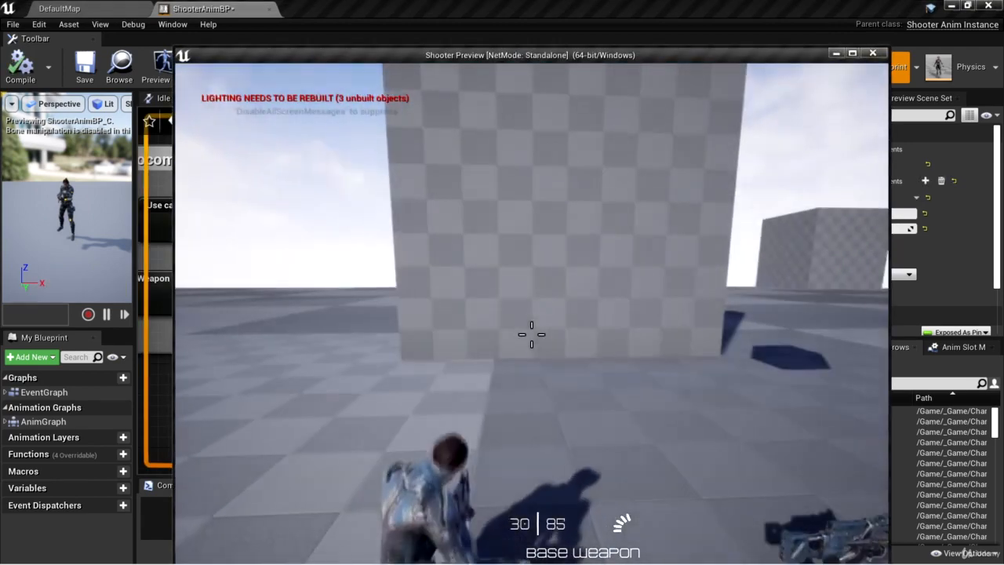
click(532, 334)
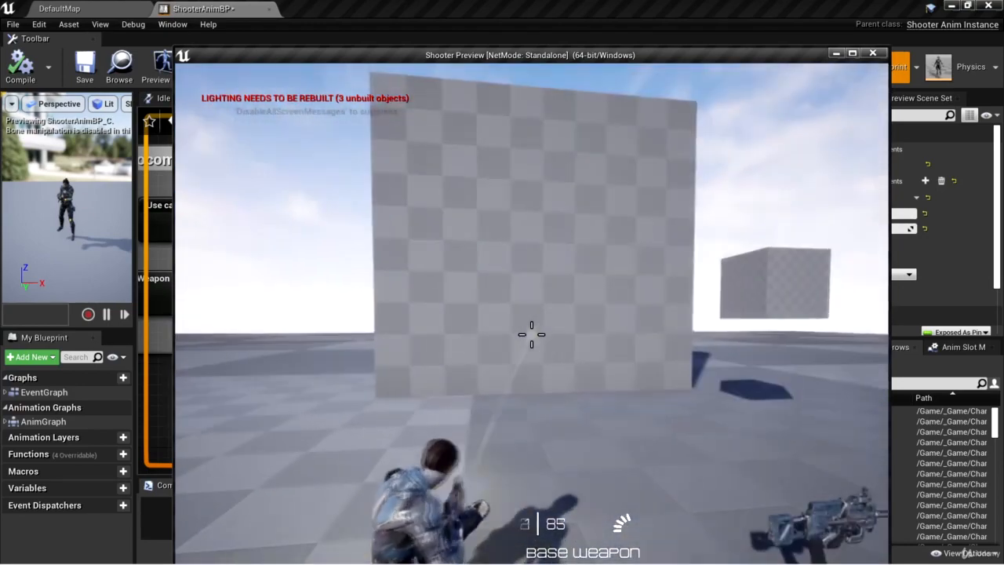
click(532, 335)
key(Escape)
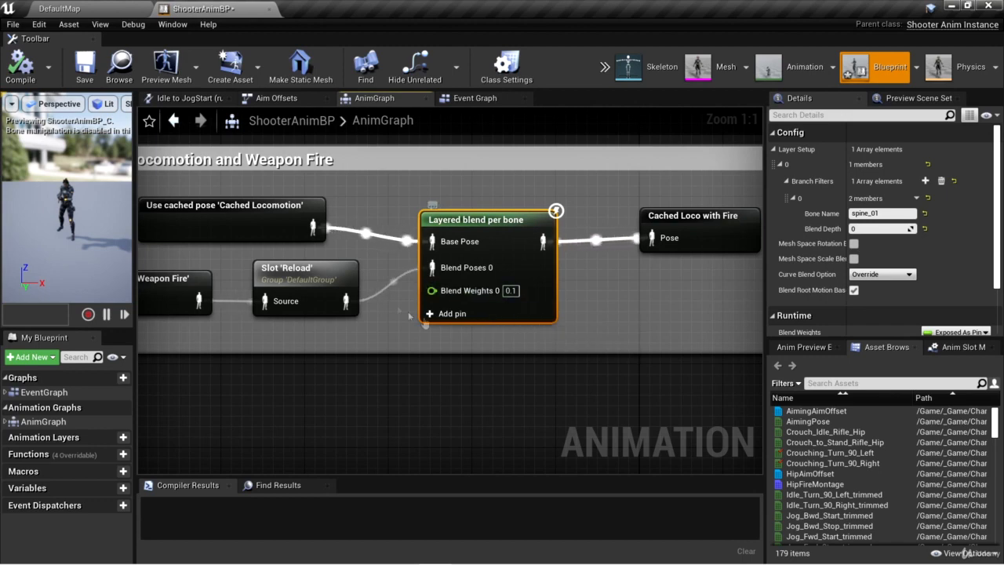
right_drag(529, 309, 549, 314)
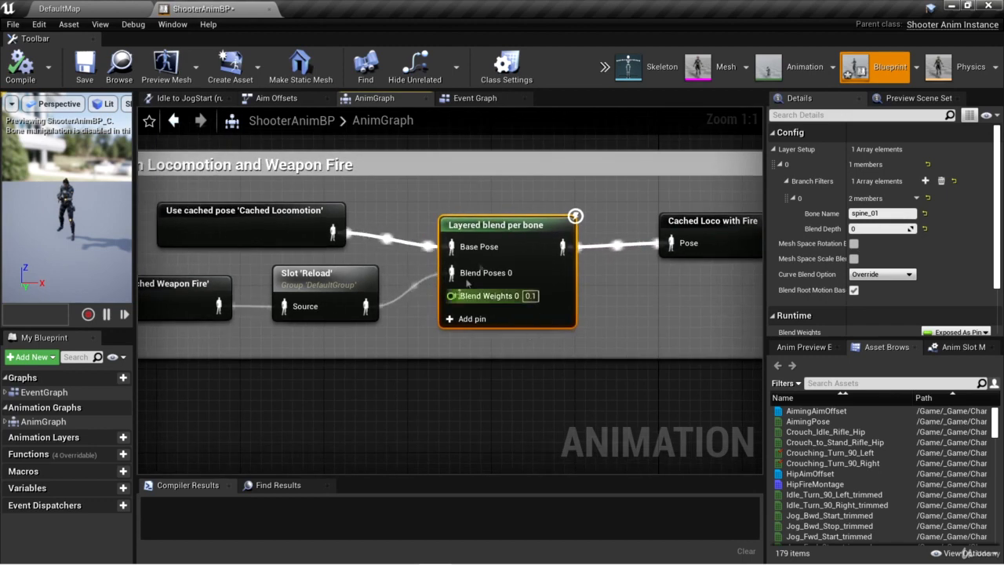